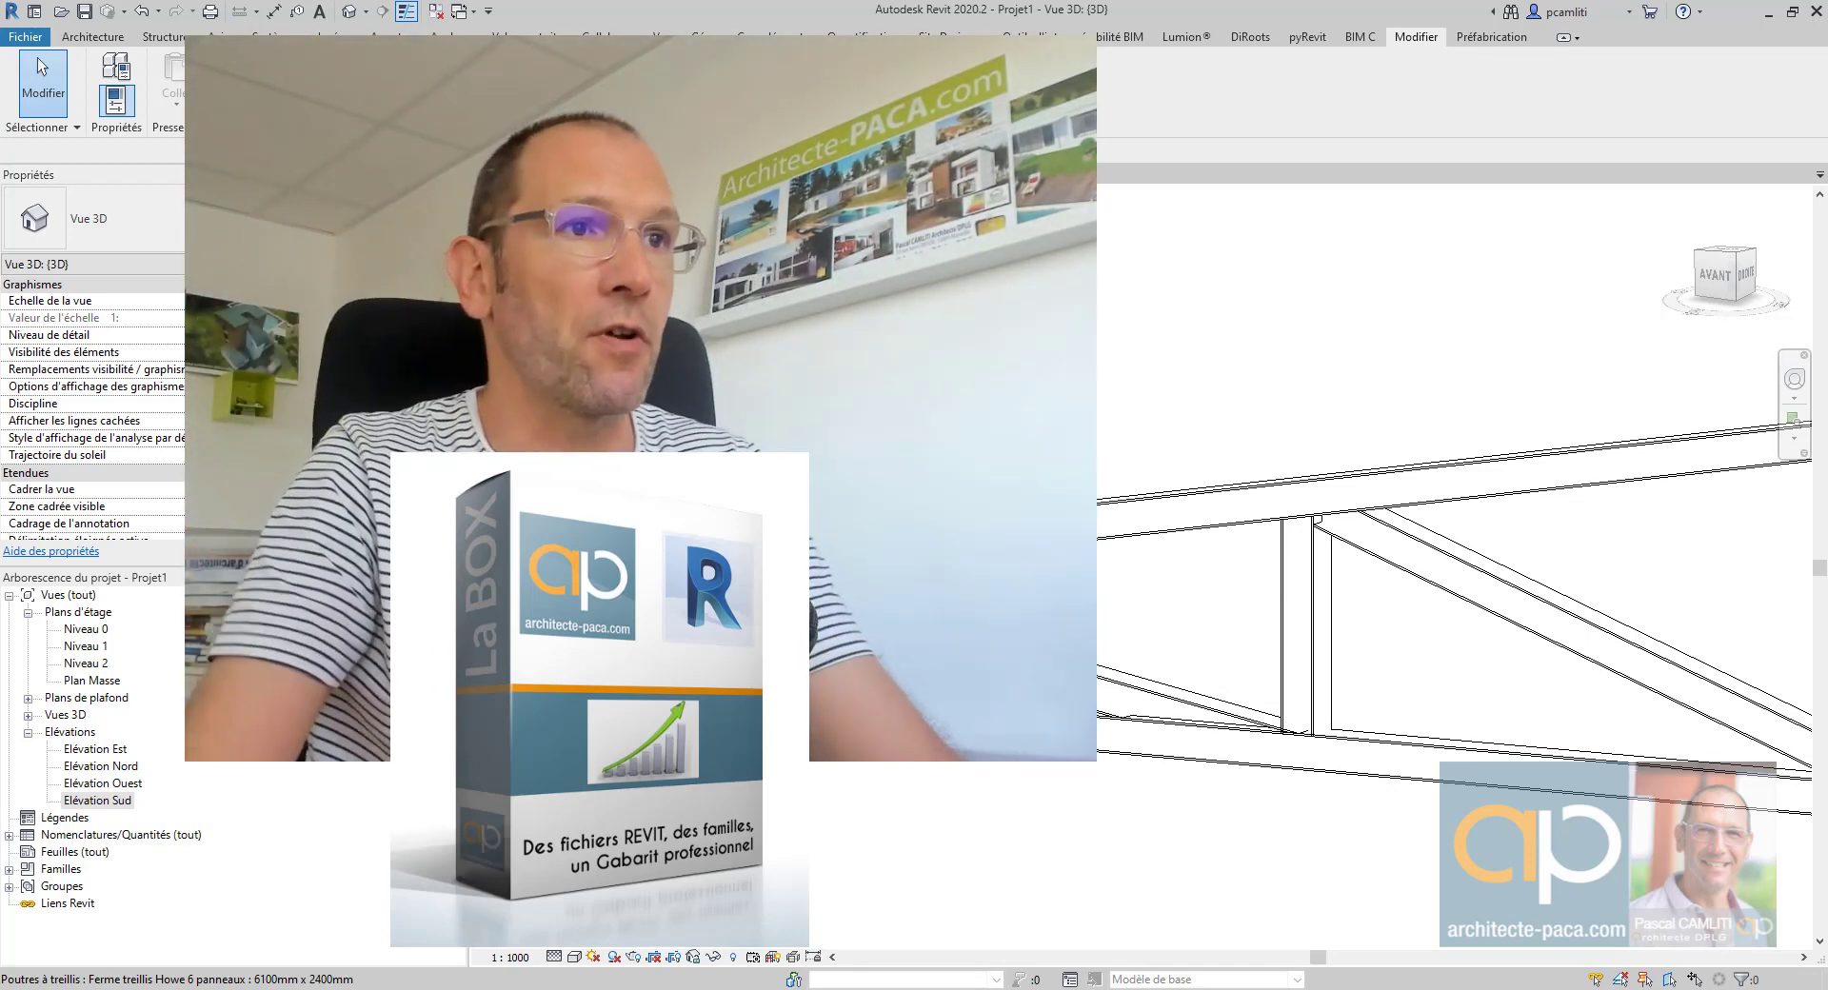
# - Examine the truss joints between chords, posts and diagonals in the 3D view and in the Elévation Sud view
pyautogui.click(1070, 459)
pyautogui.scroll(-2, 1065, 454)
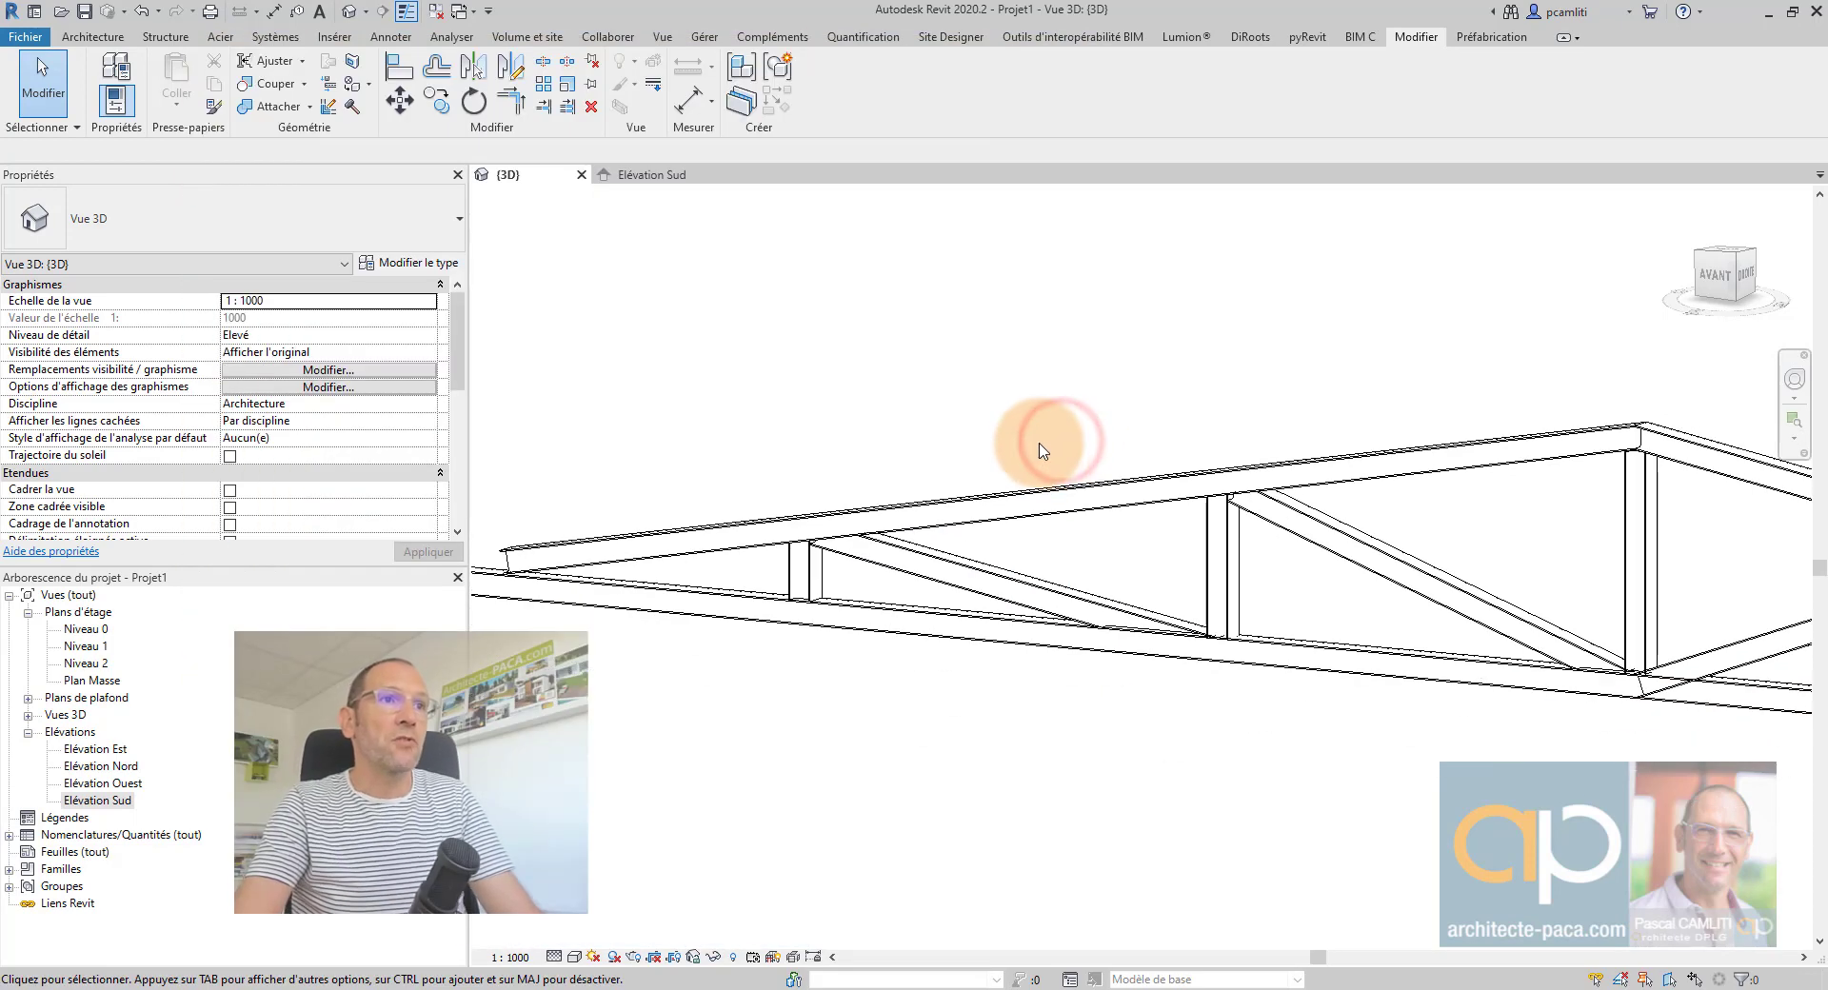
pyautogui.scroll(4, 744, 523)
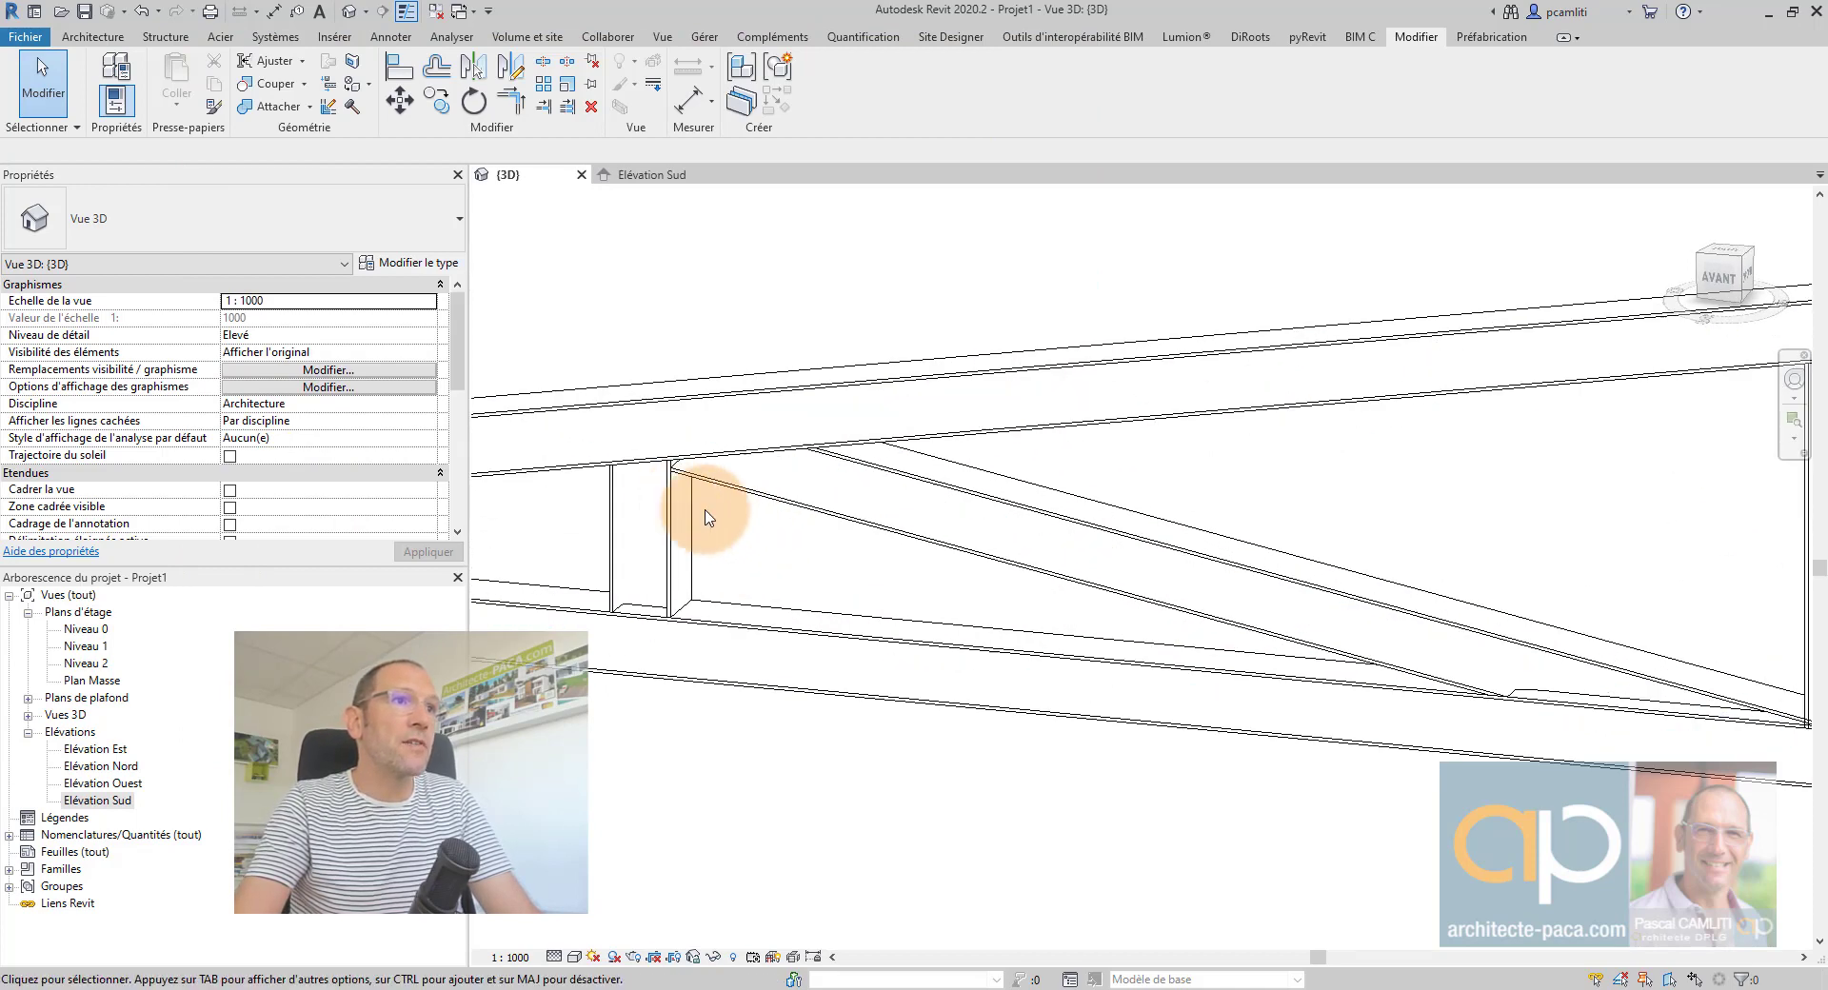
pyautogui.click(647, 179)
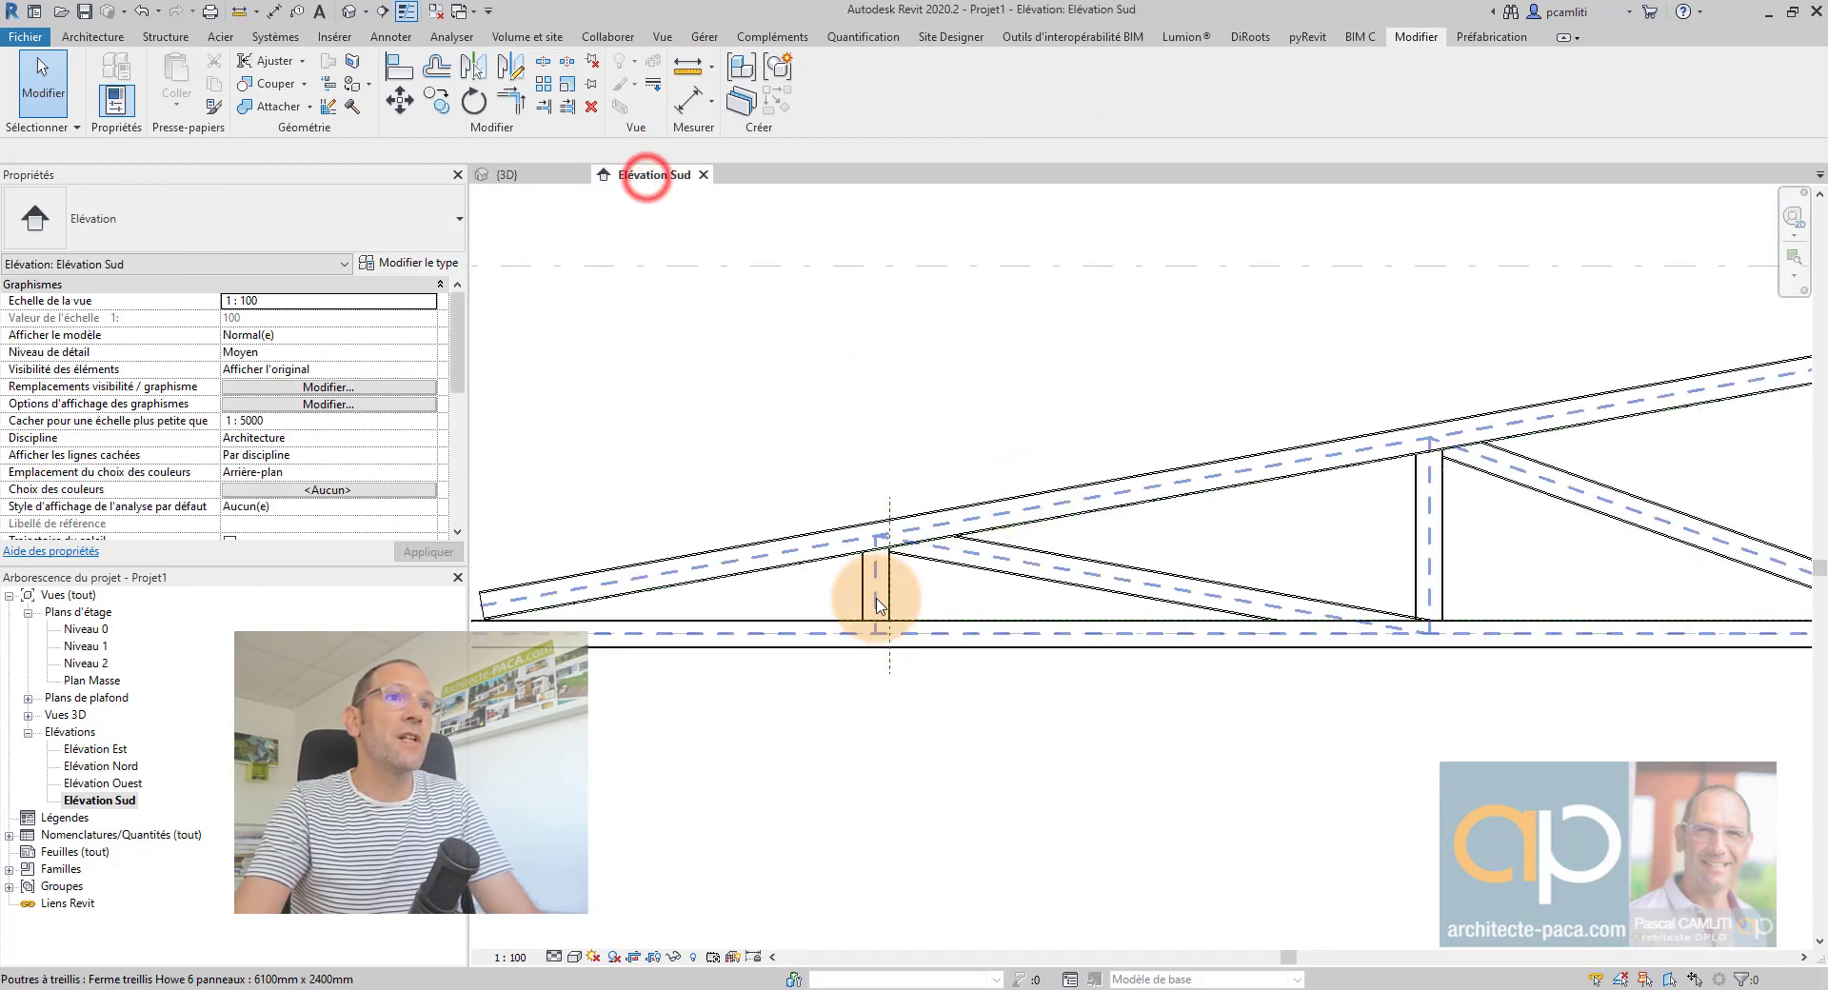
pyautogui.scroll(5, 869, 581)
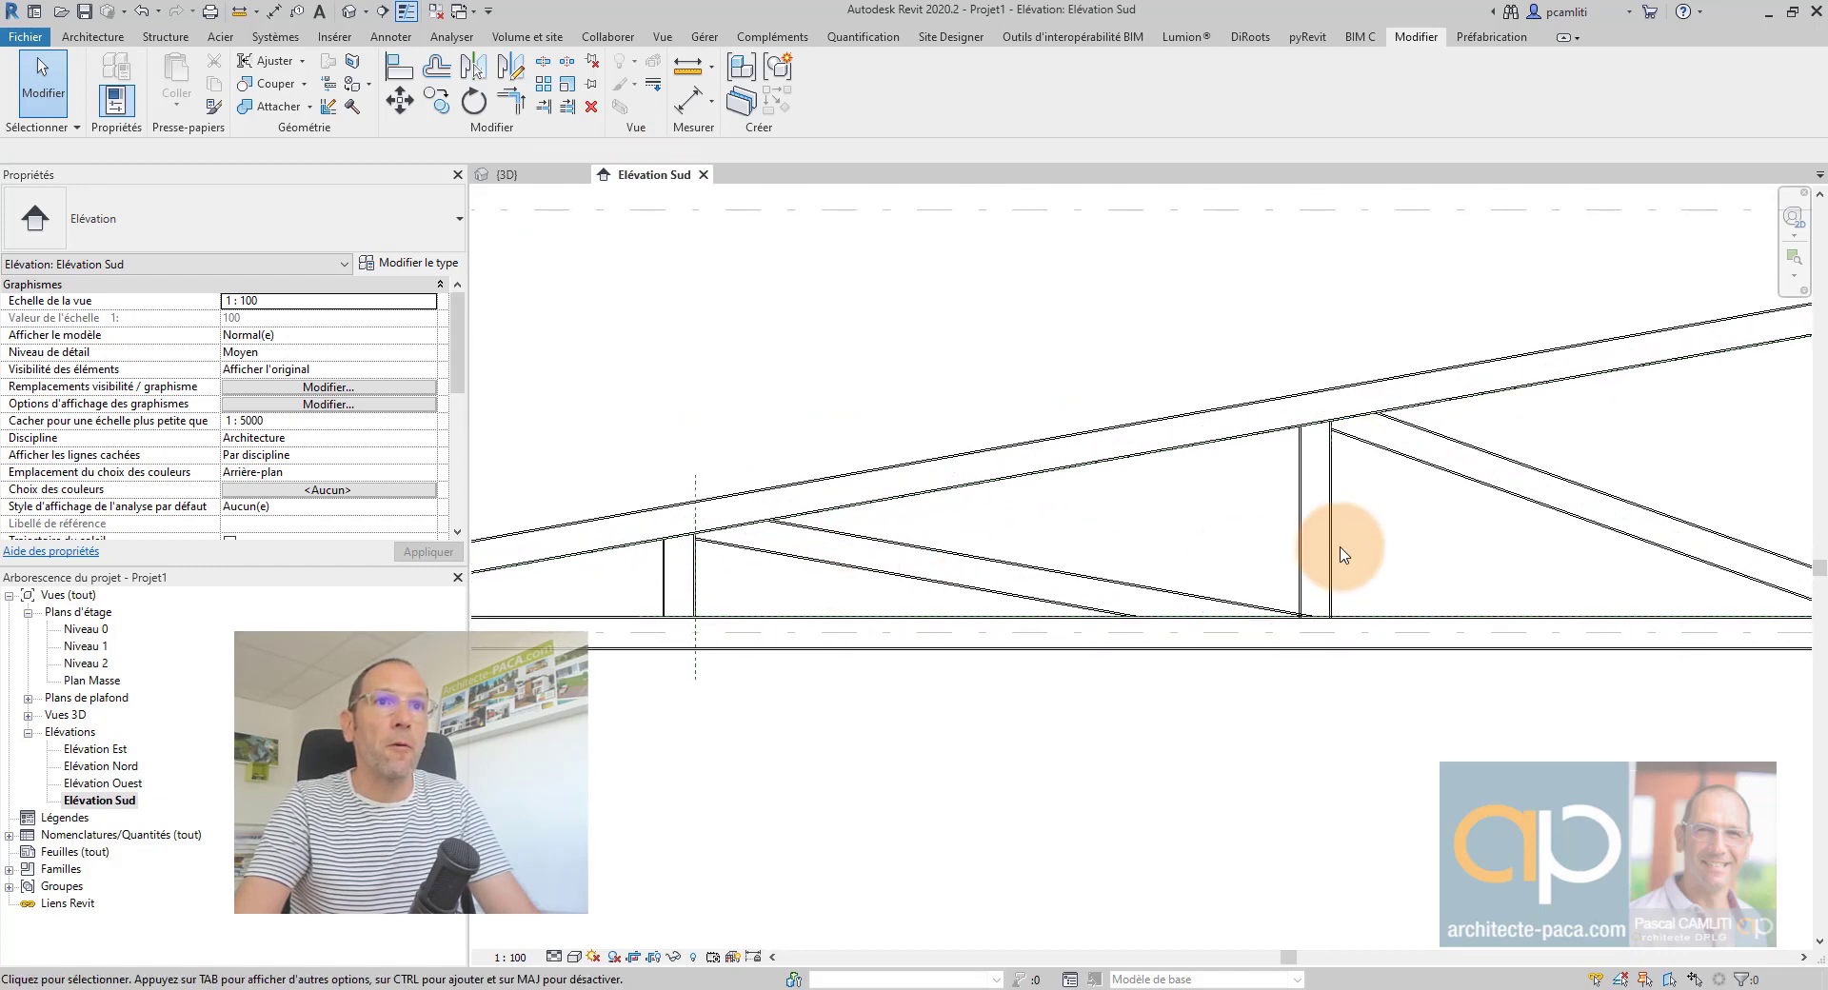
pyautogui.scroll(4, 1267, 448)
pyautogui.moveTo(1344, 632); pyautogui.dragTo(1140, 646, button='middle')
pyautogui.scroll(3, 1095, 748)
pyautogui.scroll(-3, 1124, 666)
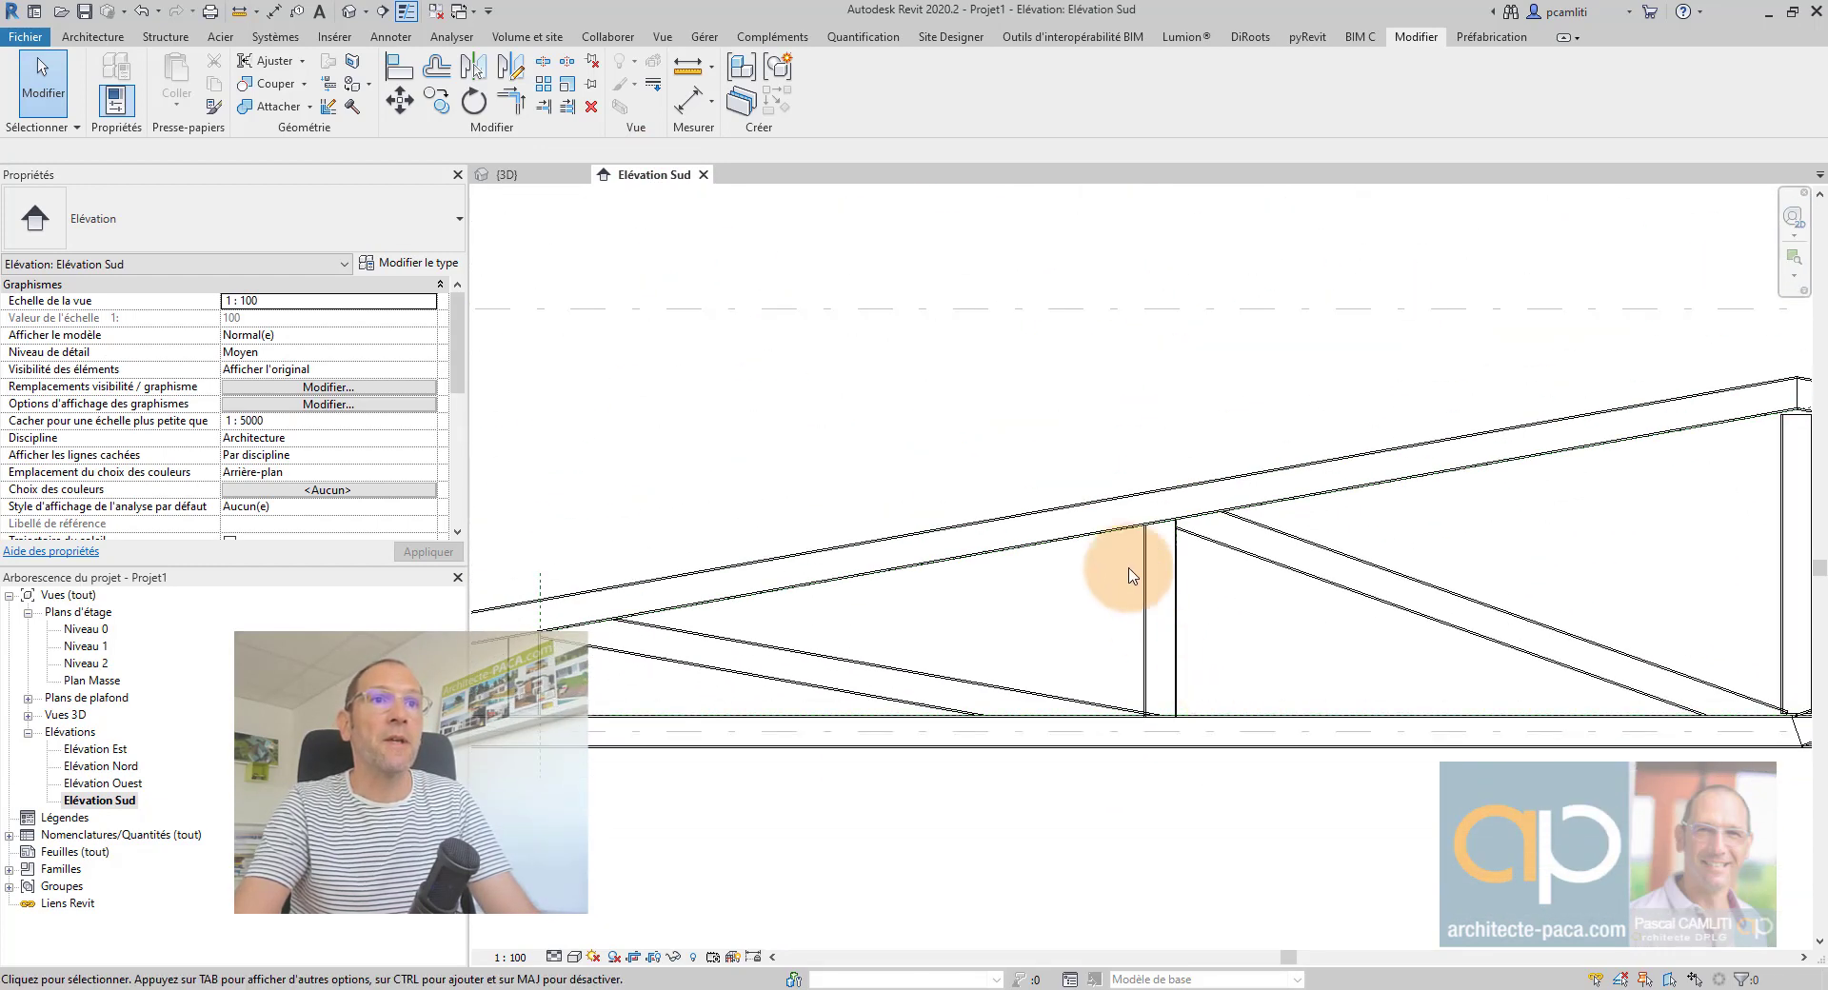
pyautogui.moveTo(1249, 677); pyautogui.dragTo(997, 717, button='middle')
pyautogui.moveTo(1466, 649); pyautogui.dragTo(1154, 622, button='middle')
pyautogui.scroll(-1, 1141, 607)
pyautogui.scroll(-1, 1145, 615)
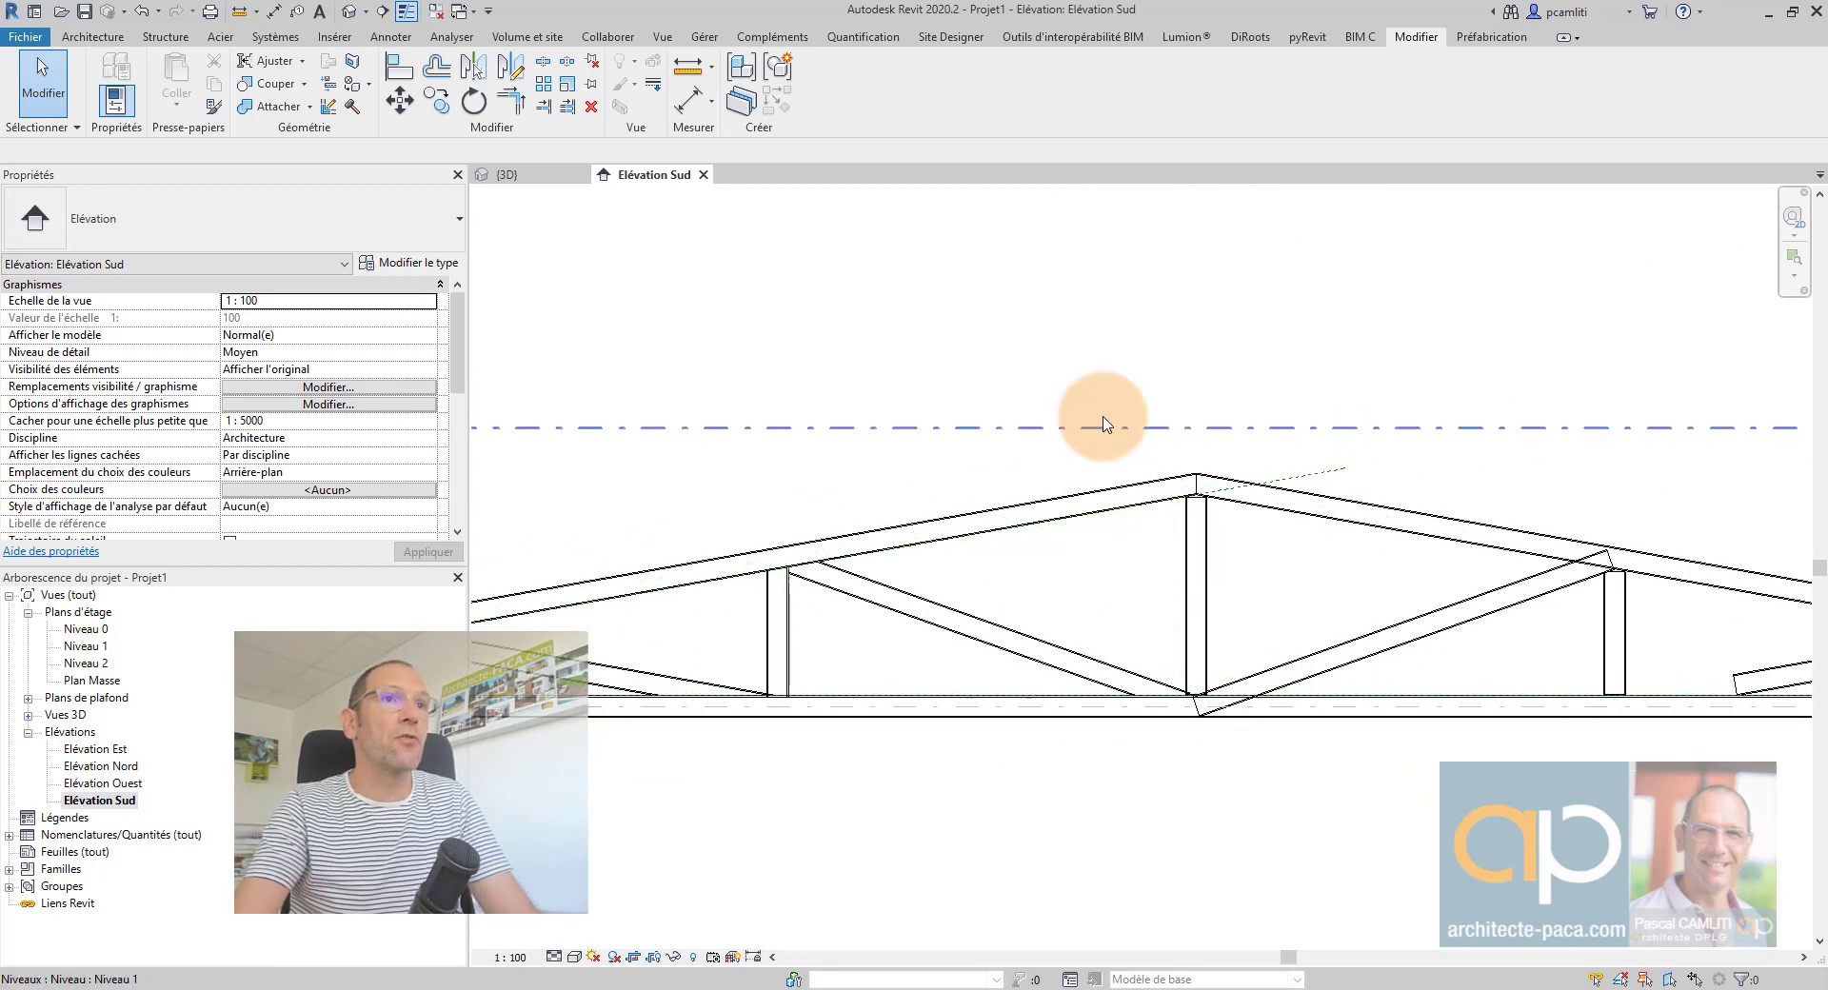
# - Open the Niveau 0 floor plan and start the structural truss (Ferme) placement command
pyautogui.click(76, 629)
pyautogui.doubleClick(75, 630)
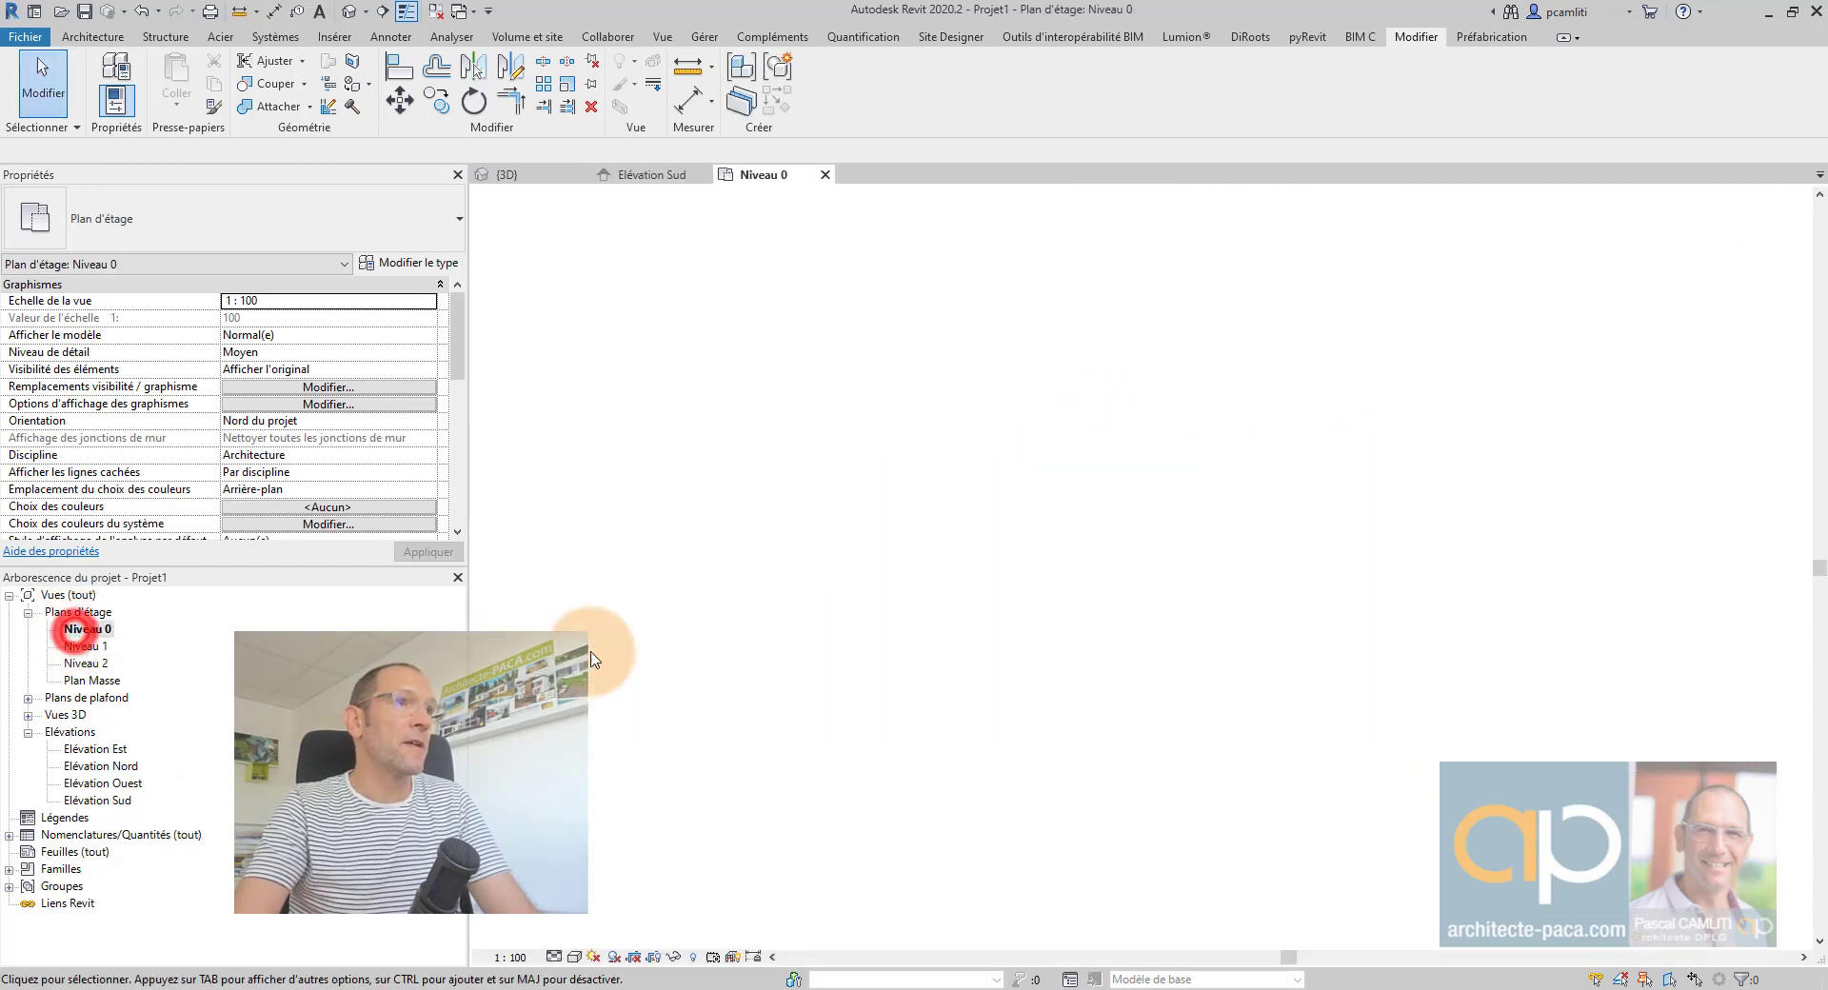
pyautogui.scroll(3, 1066, 608)
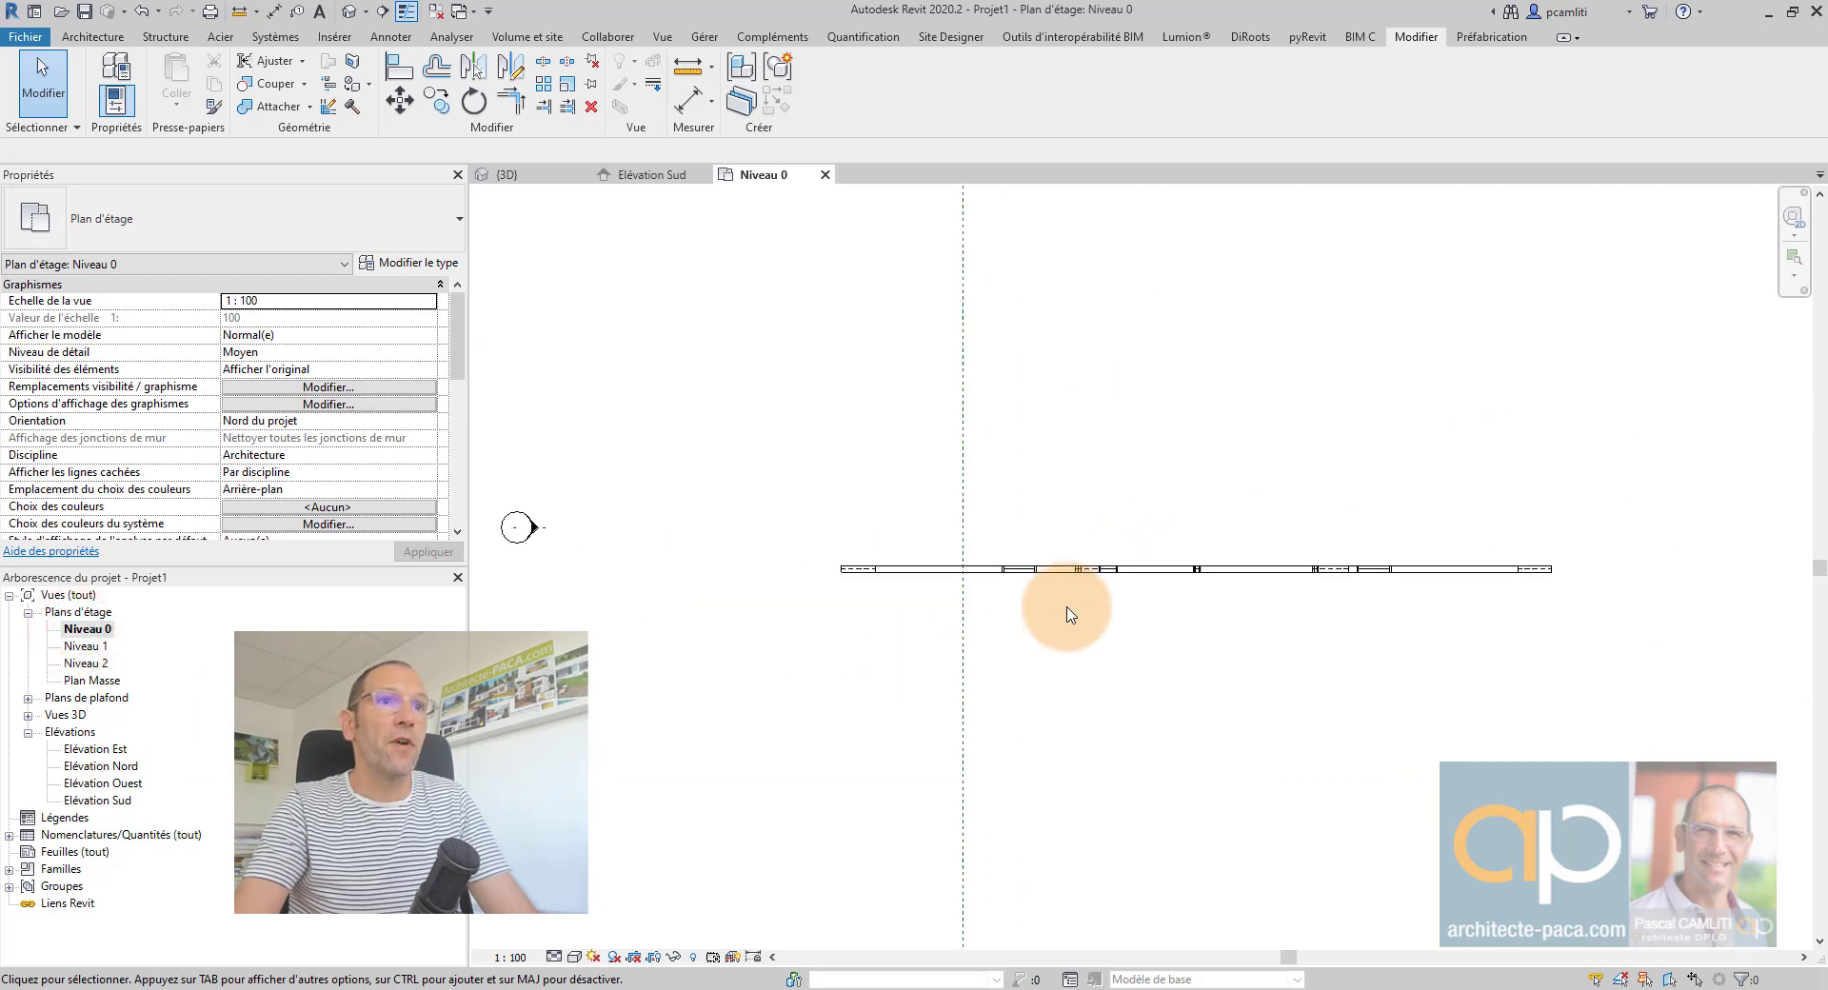
pyautogui.click(95, 38)
pyautogui.click(180, 40)
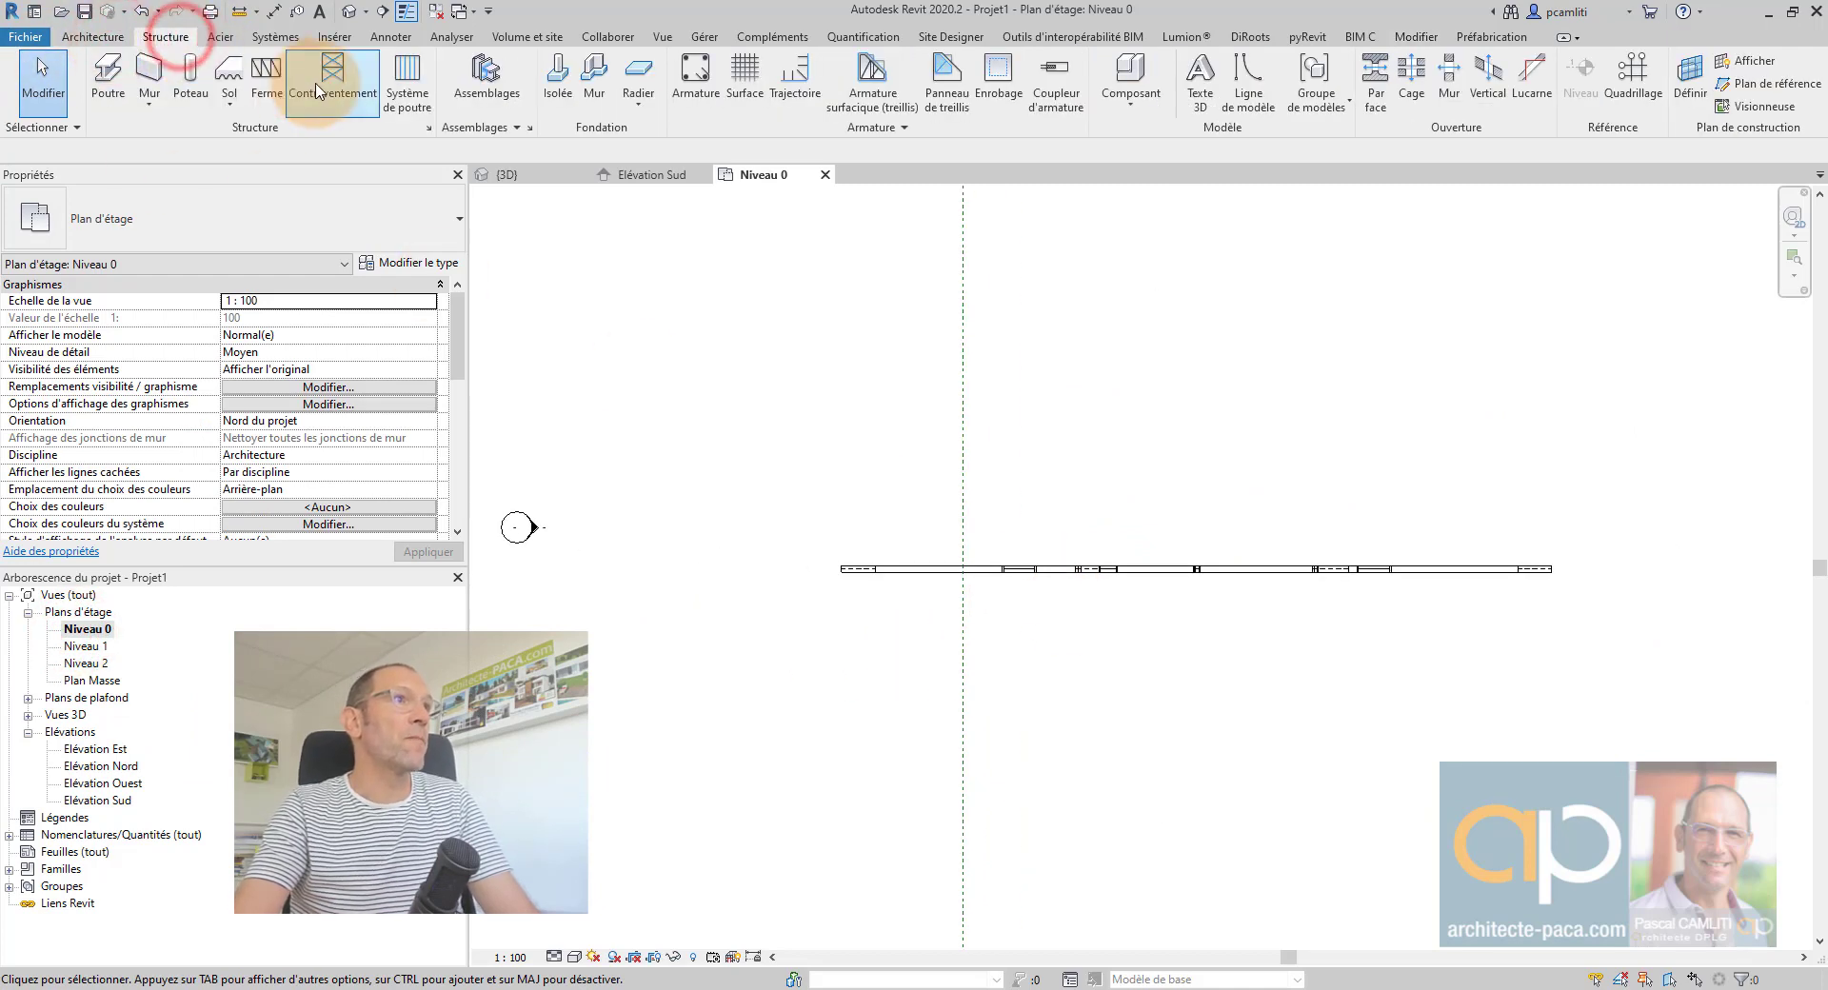
pyautogui.click(266, 74)
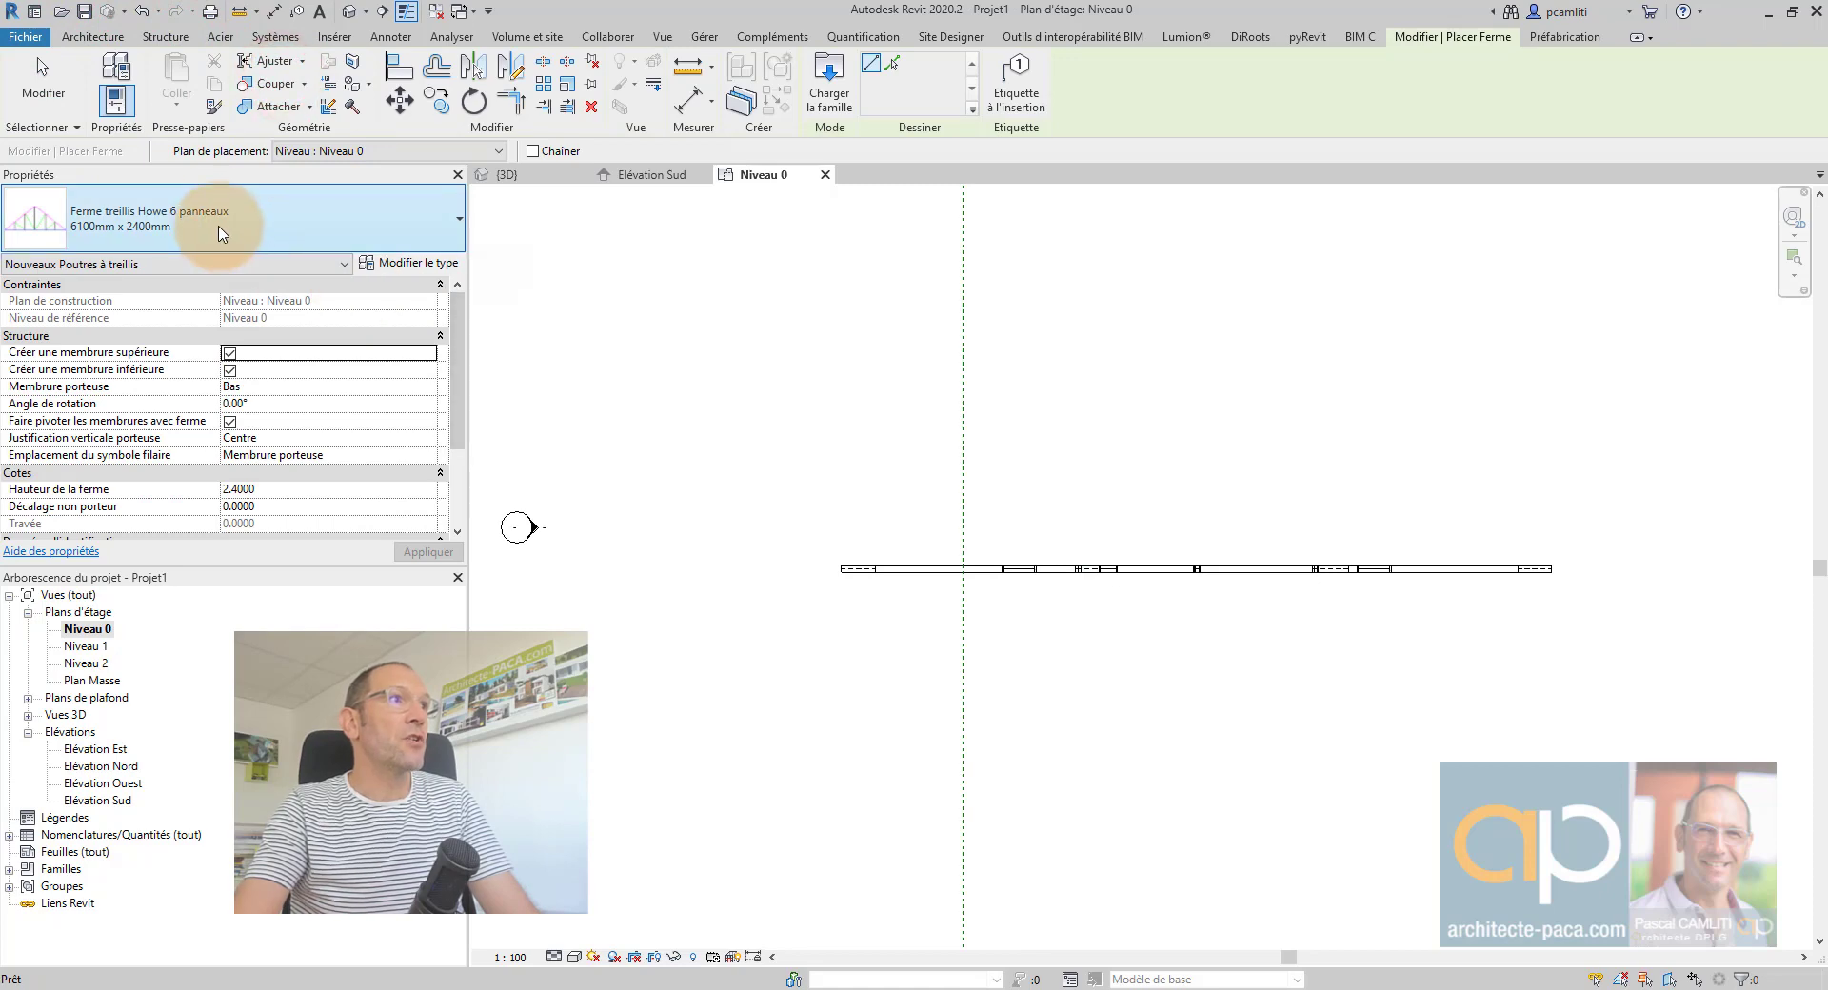
# - Browse the previews of the Howe, Pratt and Warren truss families in the France library's Structure/Fermes folder without loading any
pyautogui.click(842, 94)
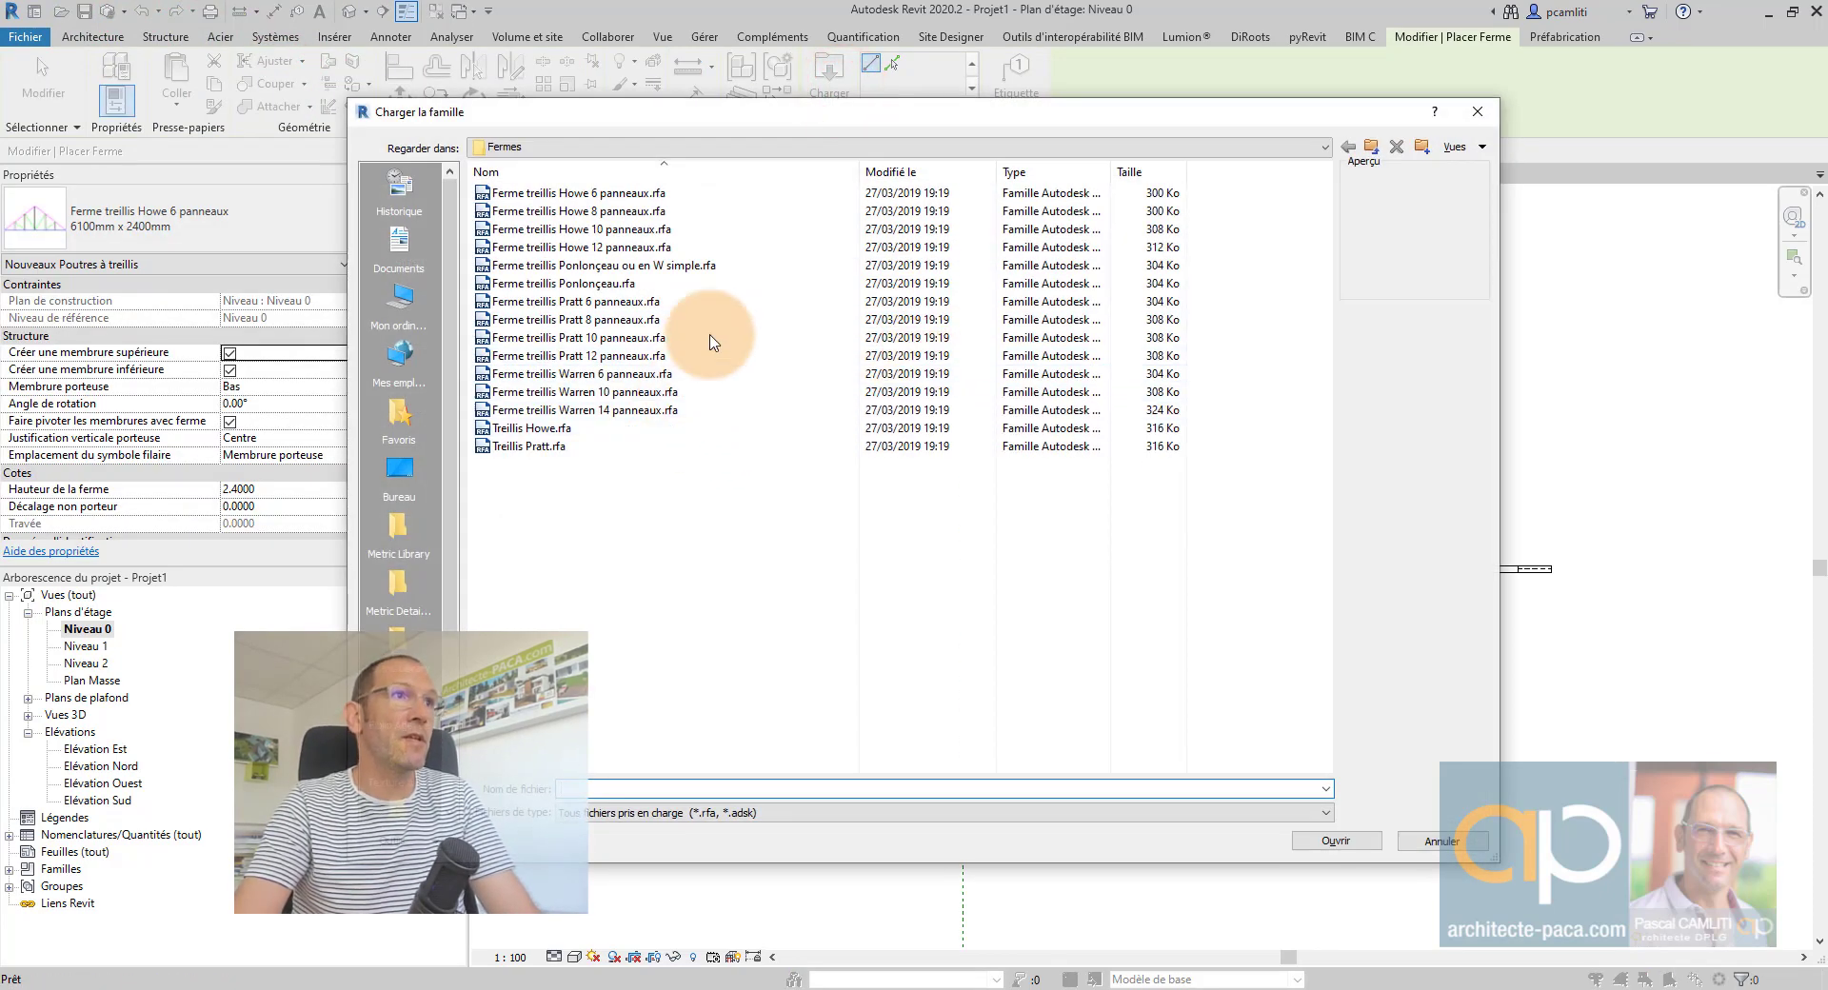
pyautogui.click(660, 148)
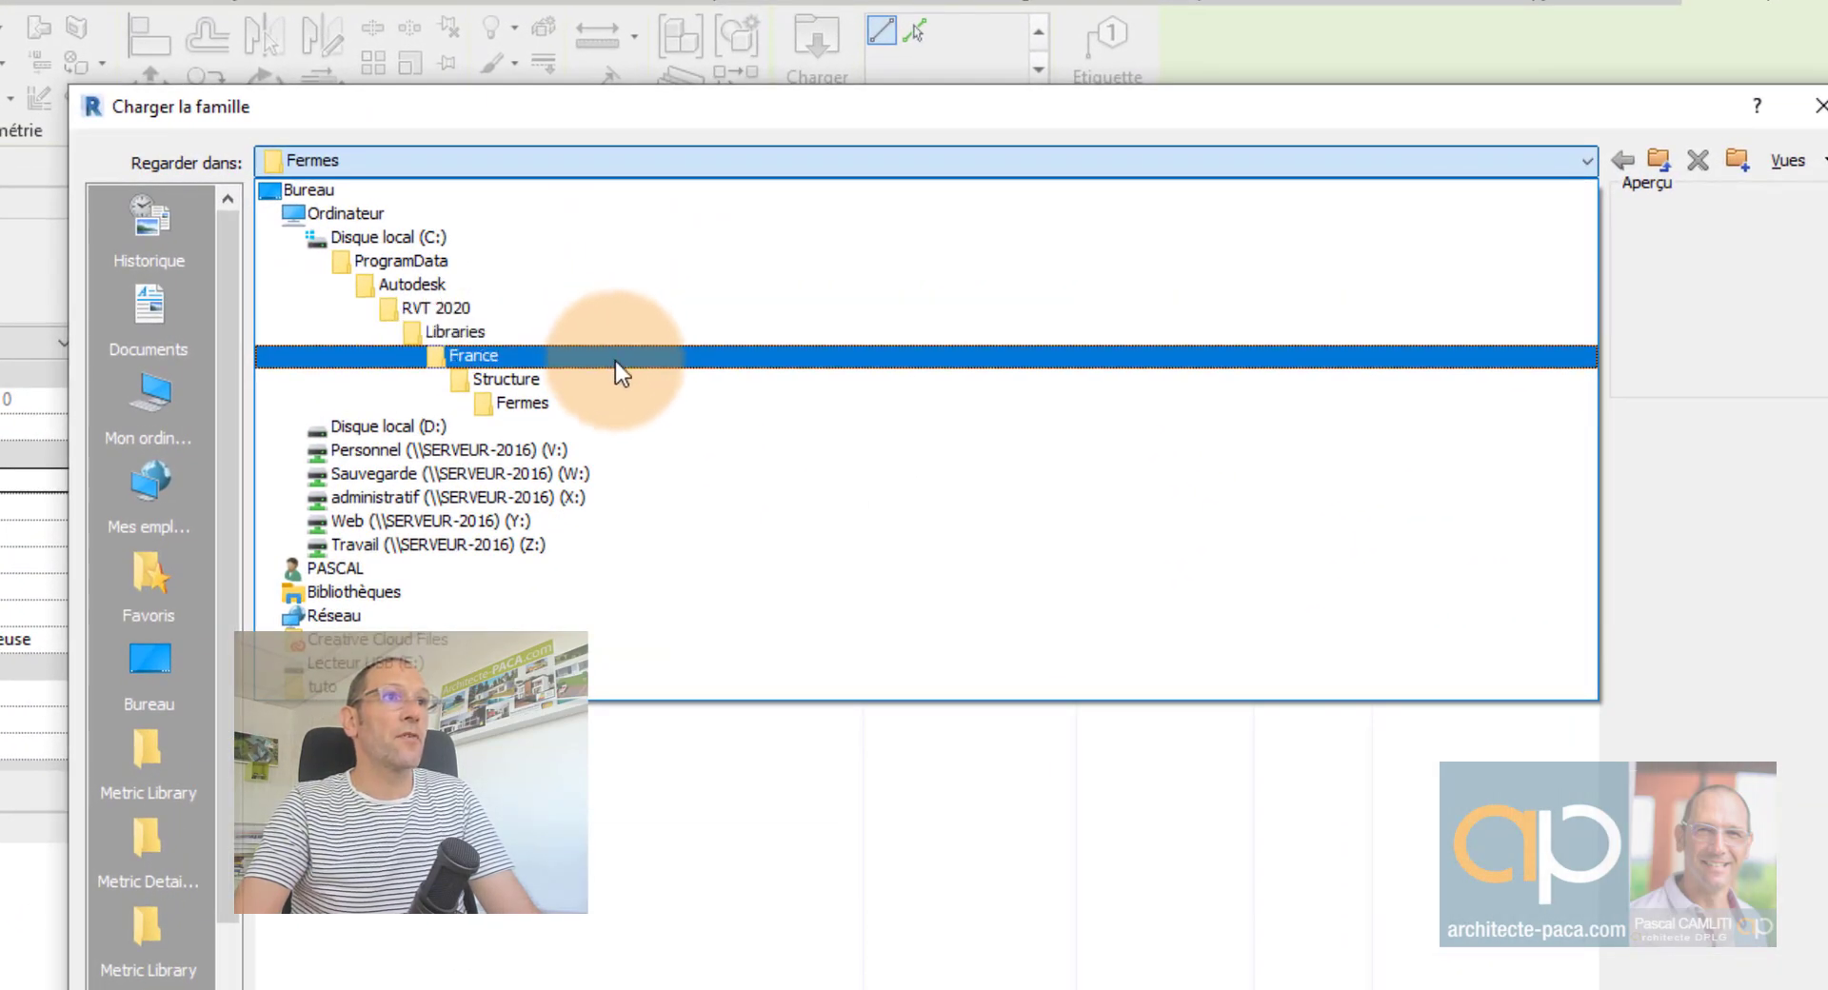
pyautogui.click(623, 403)
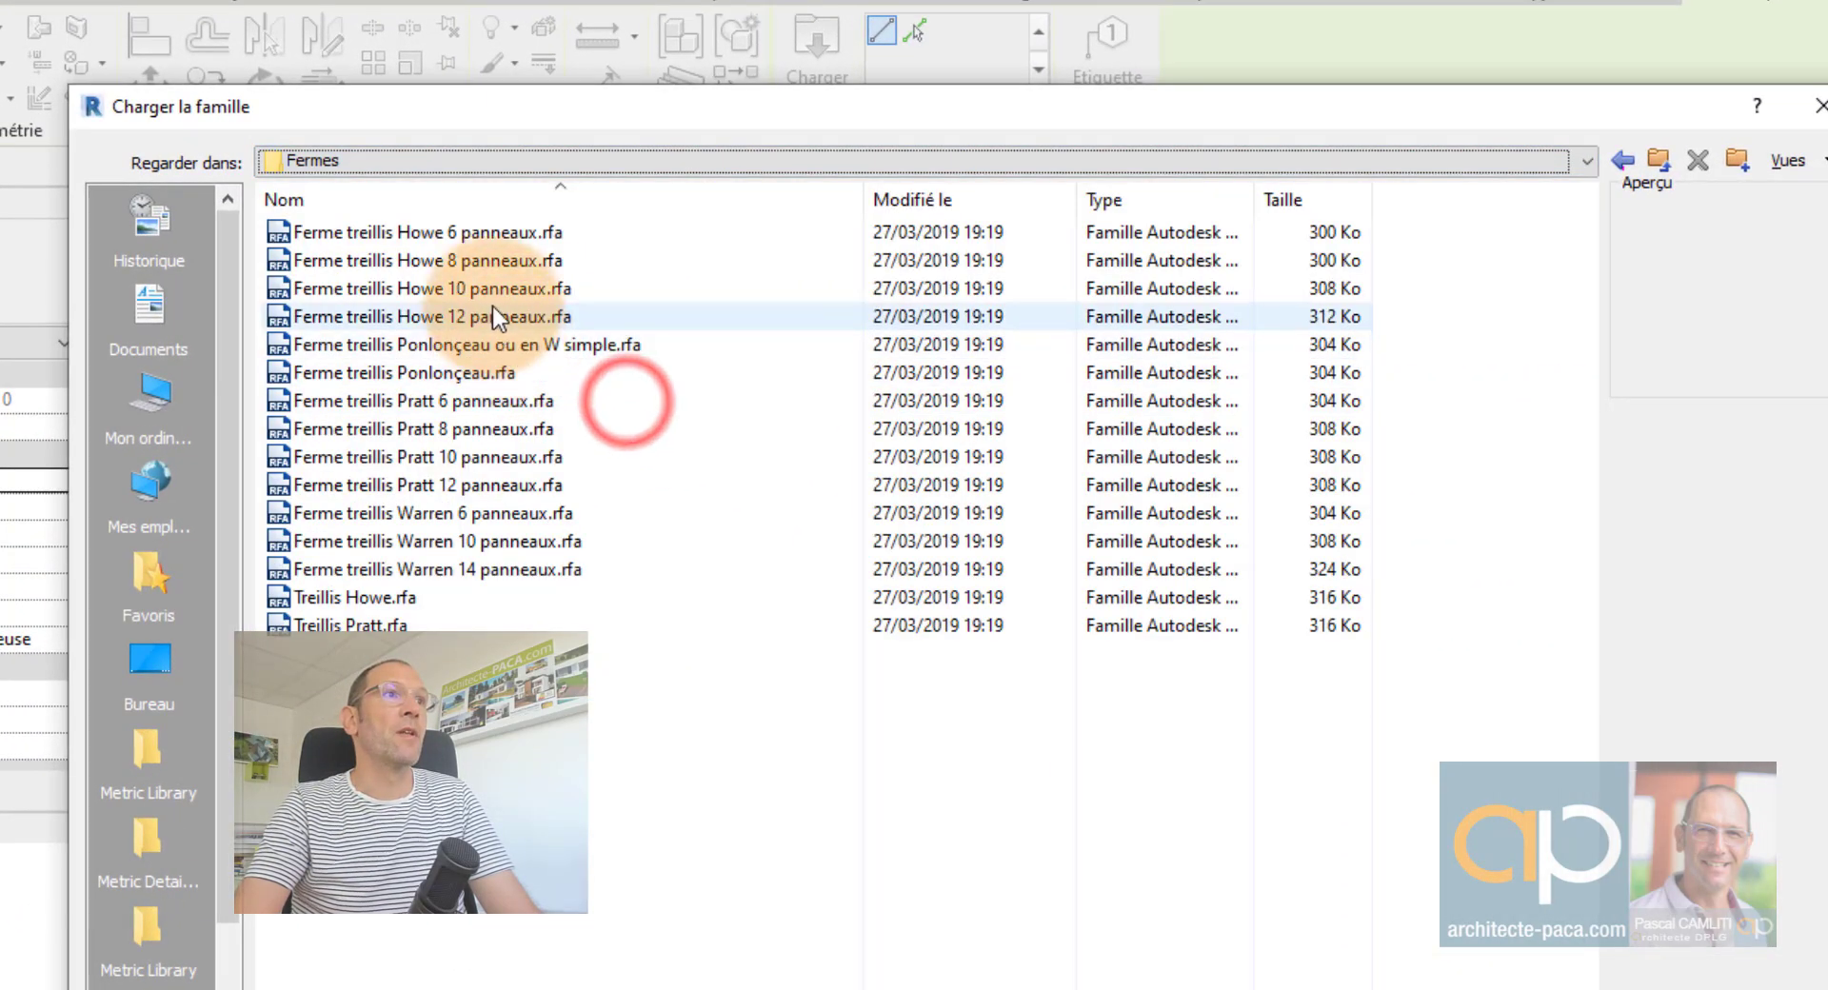
pyautogui.click(502, 260)
pyautogui.click(508, 289)
pyautogui.click(514, 316)
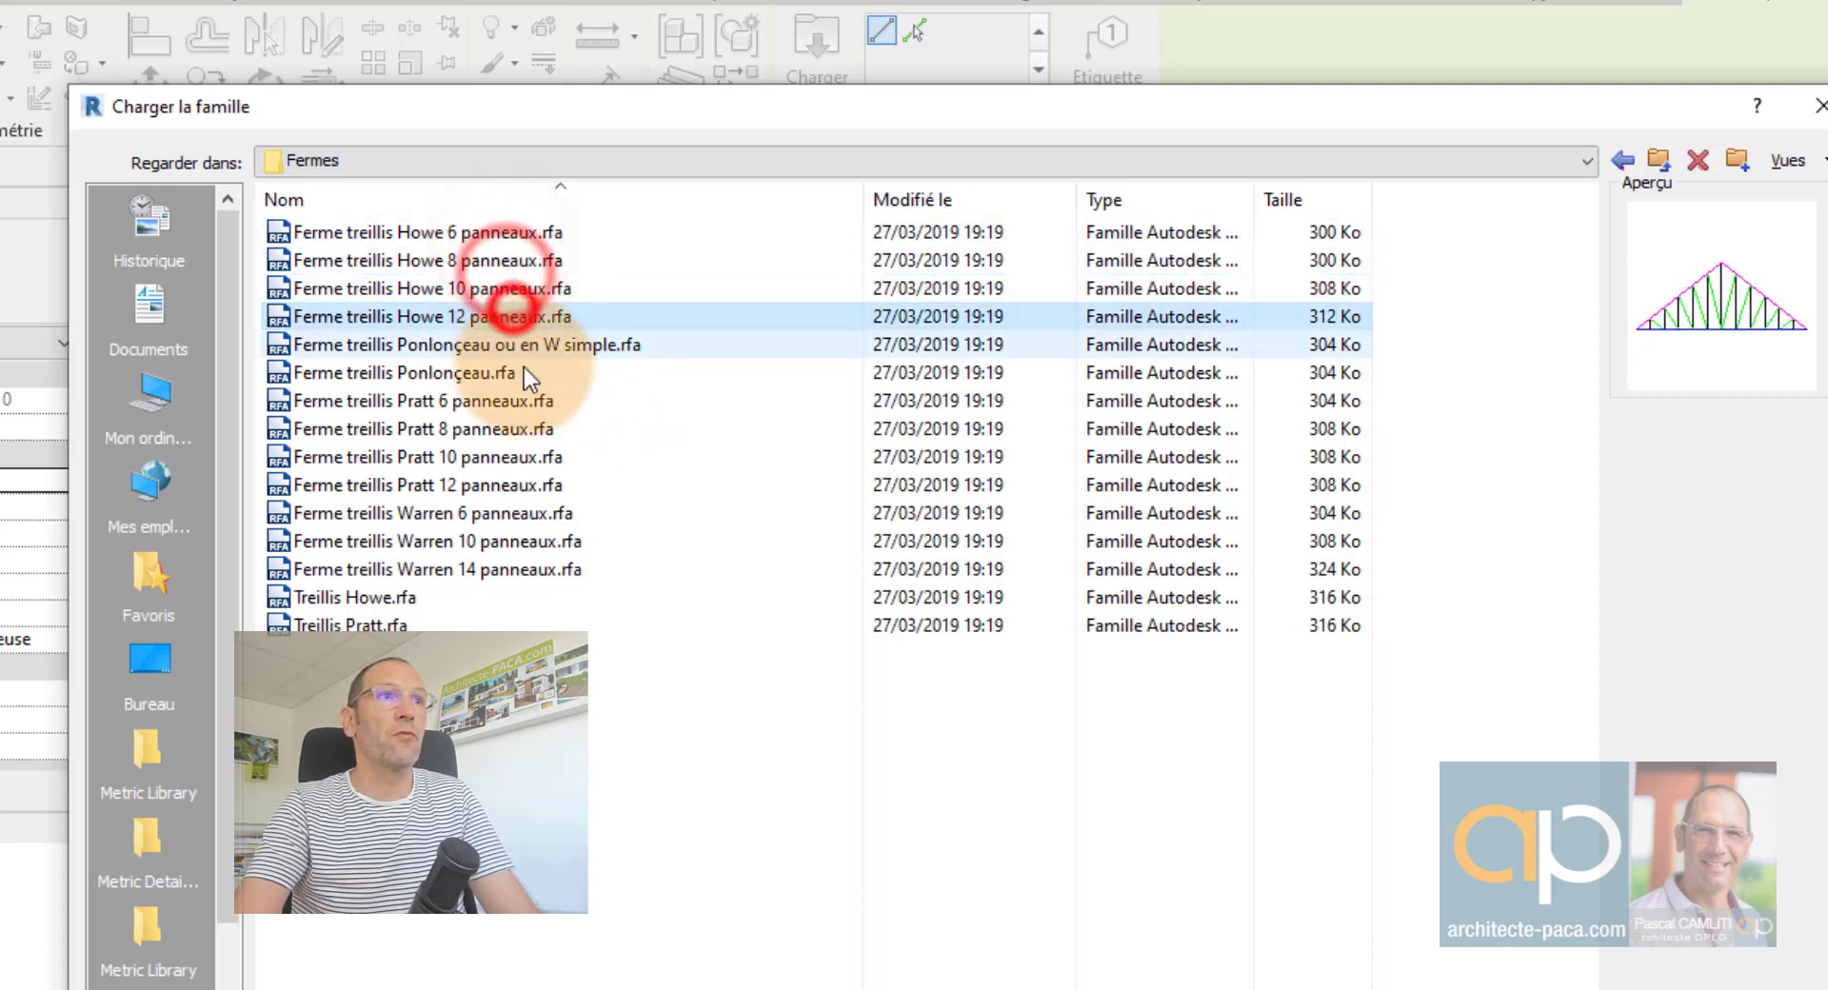
pyautogui.click(510, 401)
pyautogui.click(512, 428)
pyautogui.click(518, 484)
pyautogui.click(520, 513)
pyautogui.click(514, 541)
pyautogui.click(505, 571)
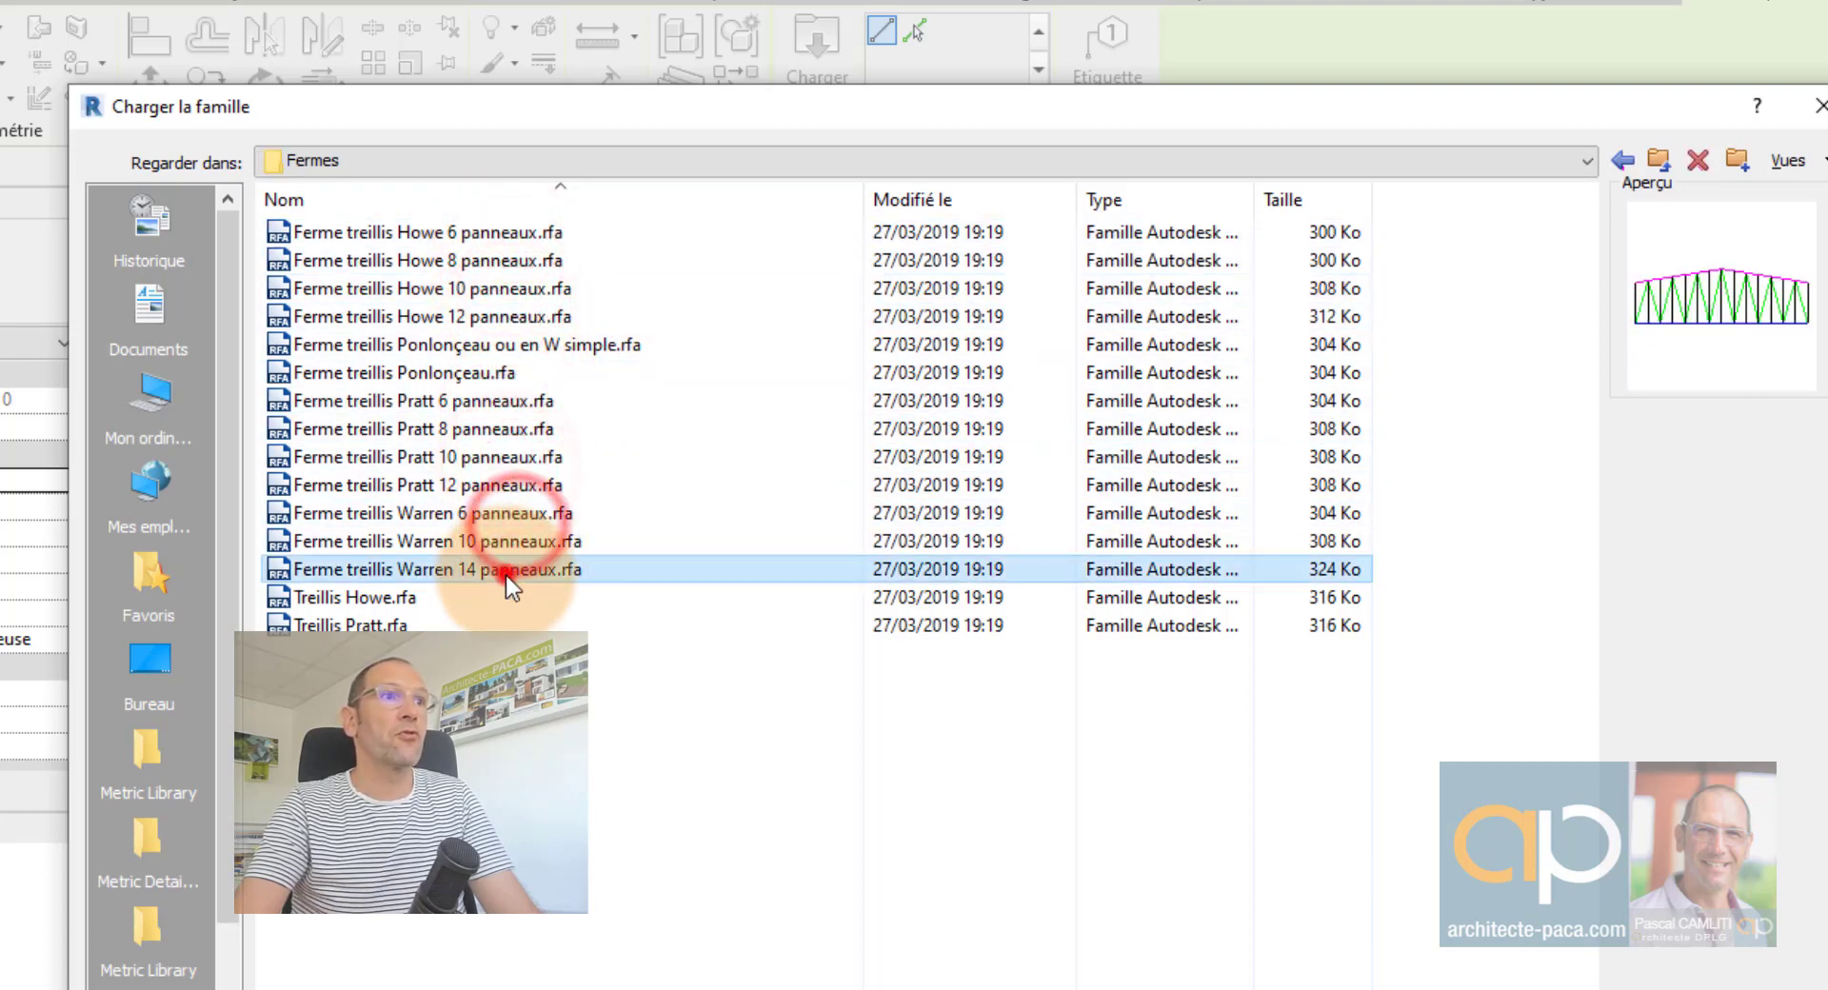
pyautogui.click(369, 597)
pyautogui.click(371, 625)
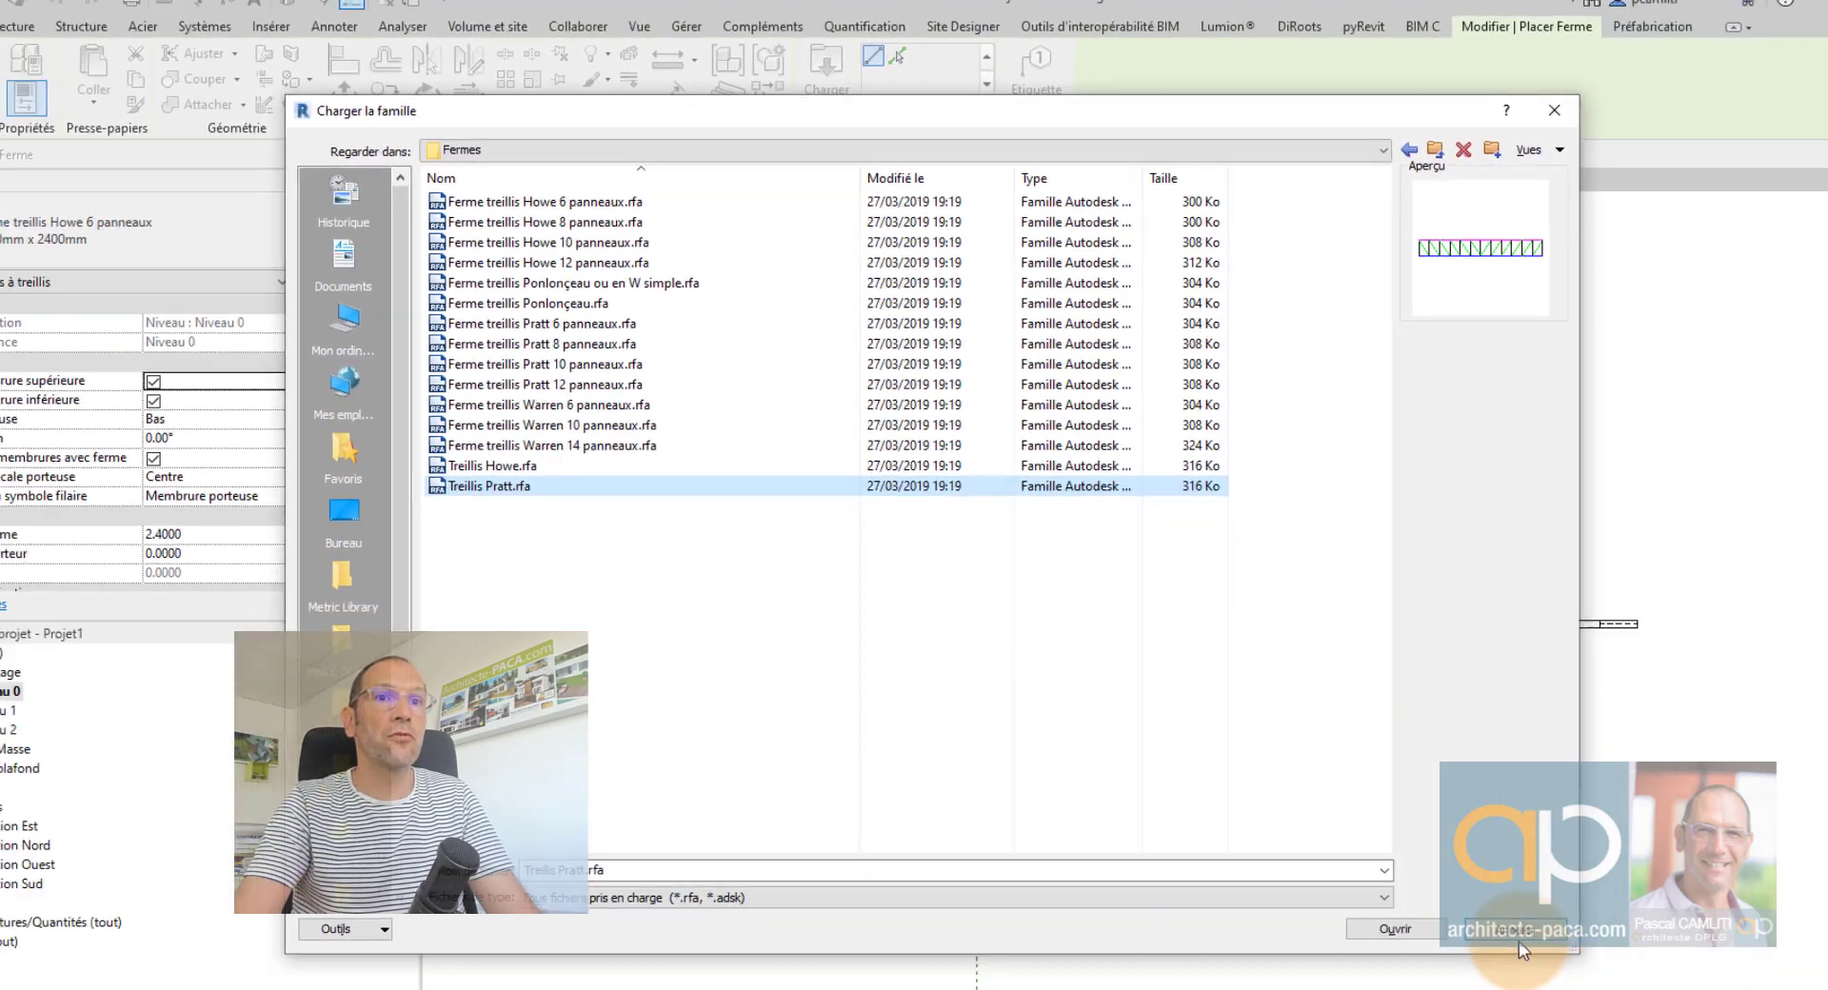
pyautogui.click(1521, 949)
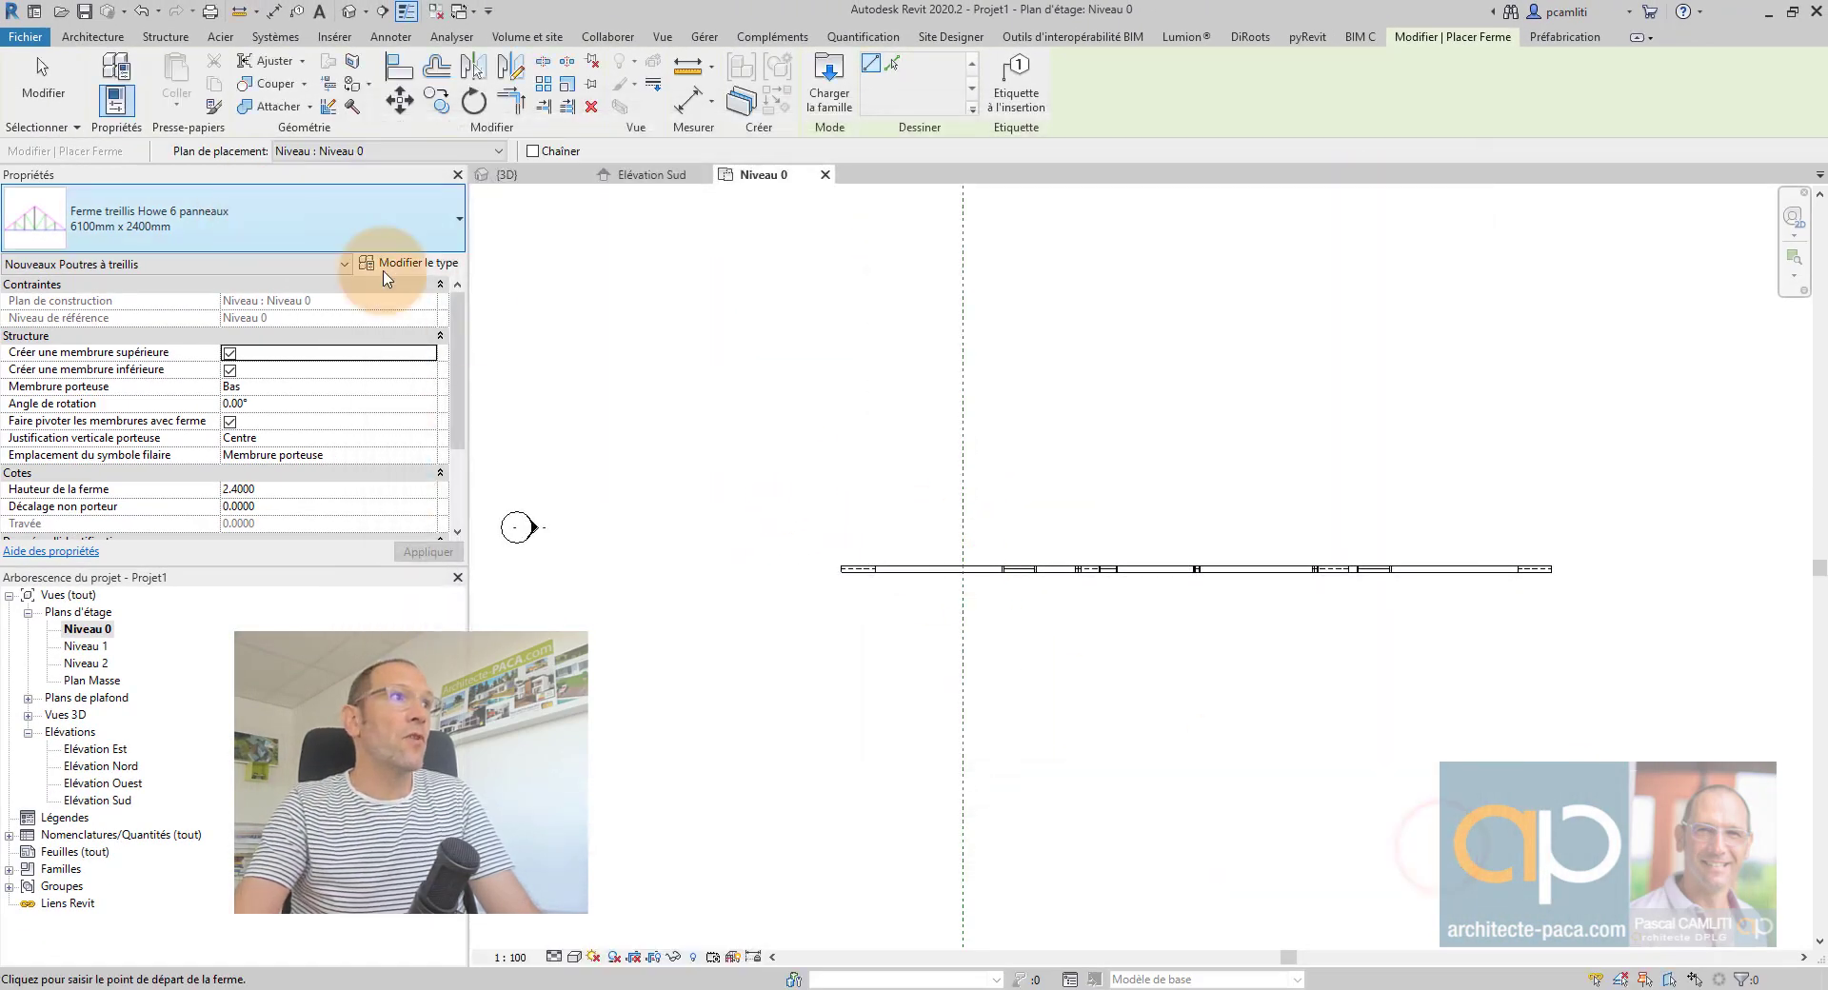
# - Try placing a 6-panel Howe truss about 22.3 m long north of the existing truss in the Niveau 0 plan
pyautogui.click(864, 427)
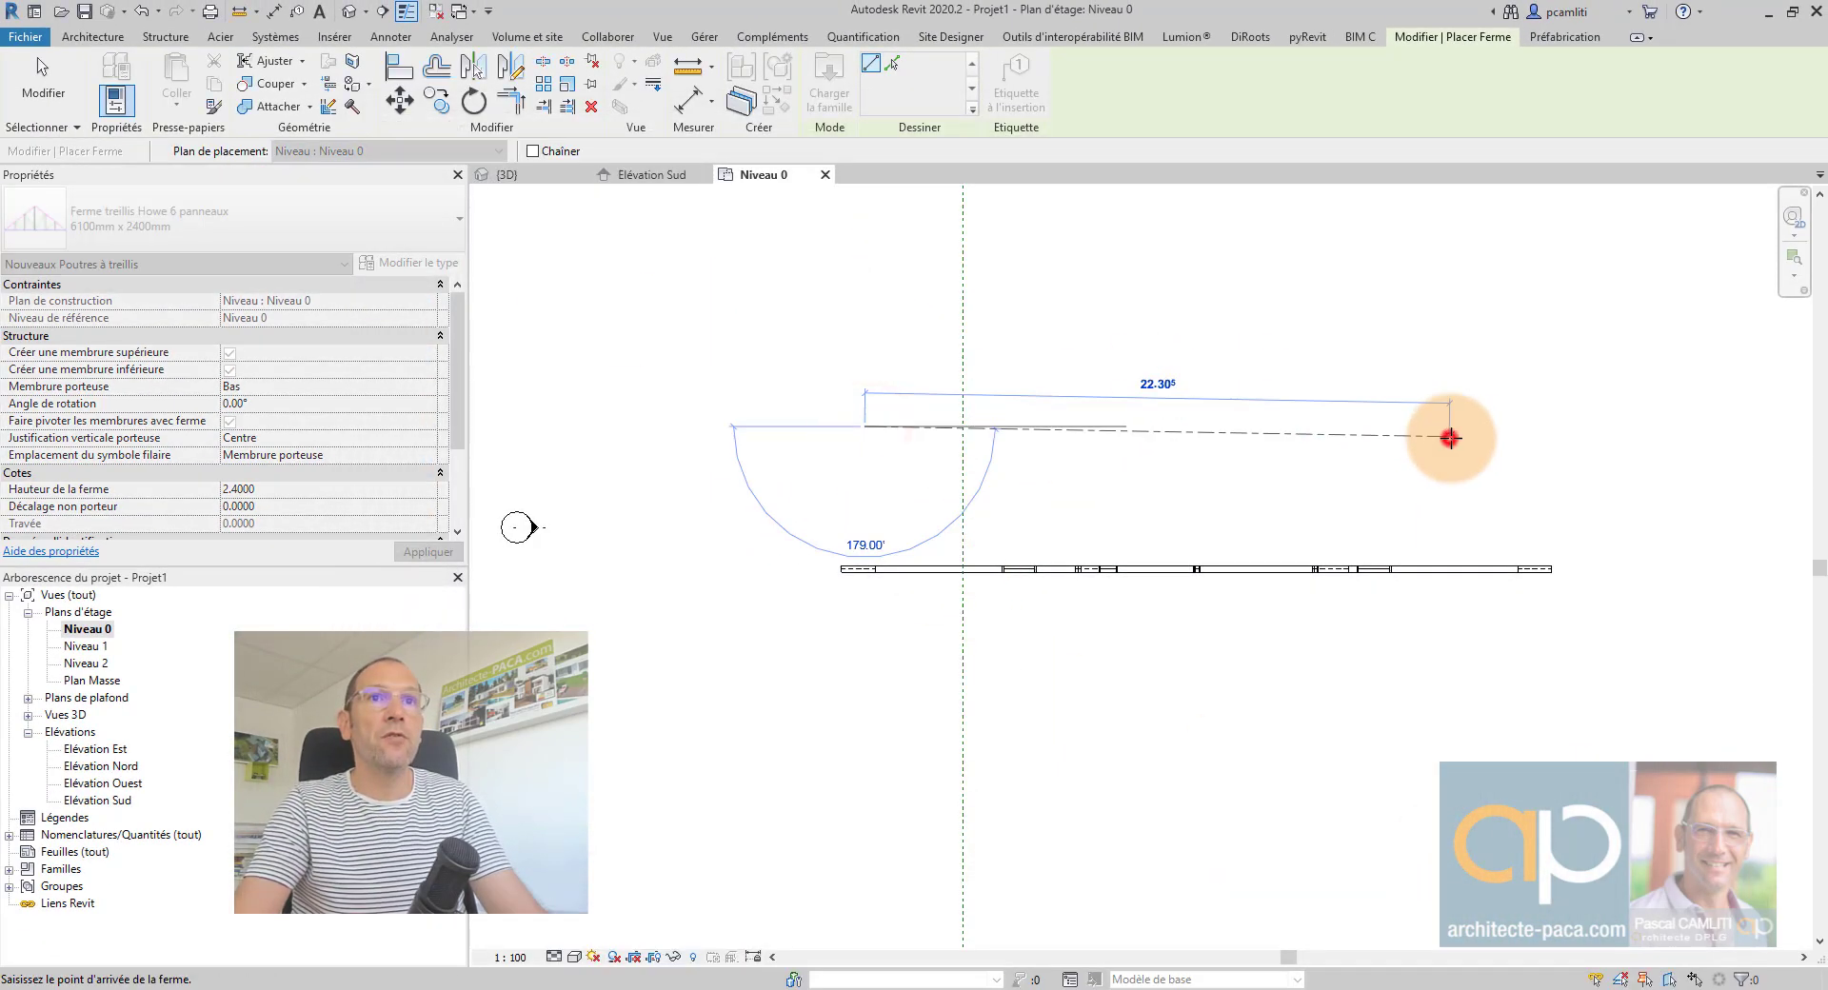
pyautogui.click(1450, 437)
pyautogui.press('Escape')
pyautogui.press('Escape')
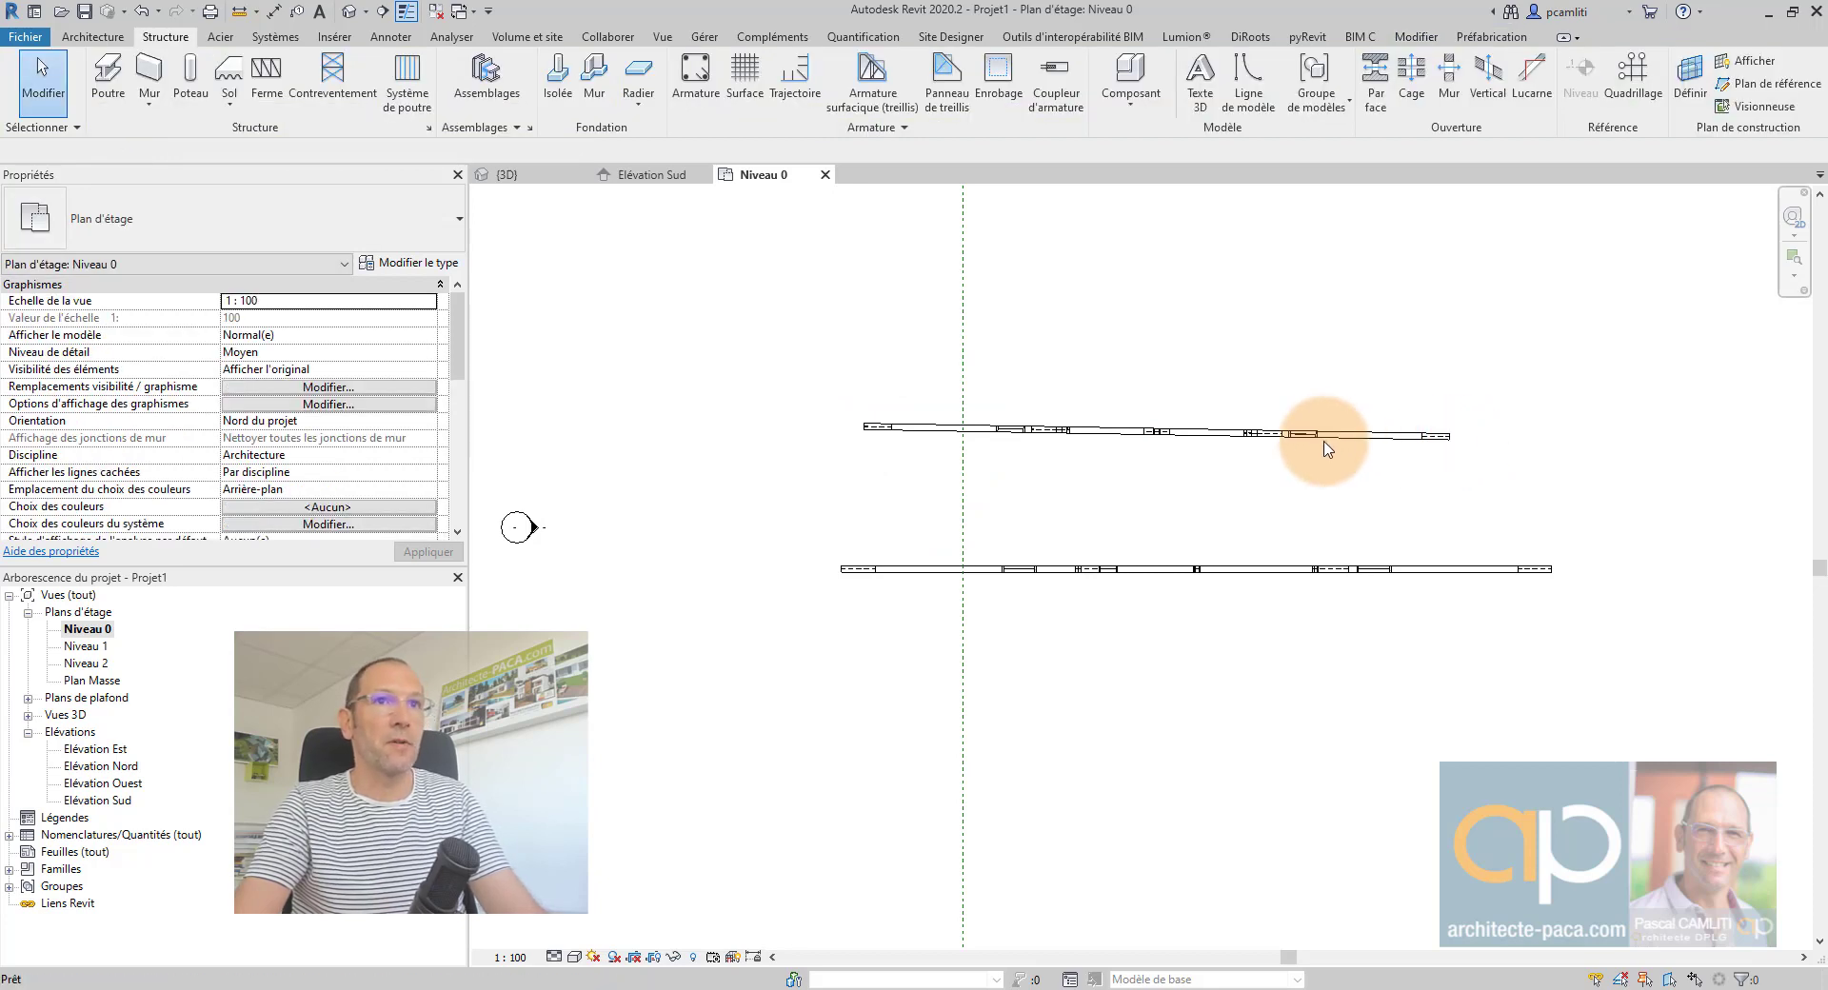
# - Place a 6-panel Howe truss south of the existing truss, roughly parallel to it, and view both in 3D
pyautogui.click(265, 80)
pyautogui.click(873, 759)
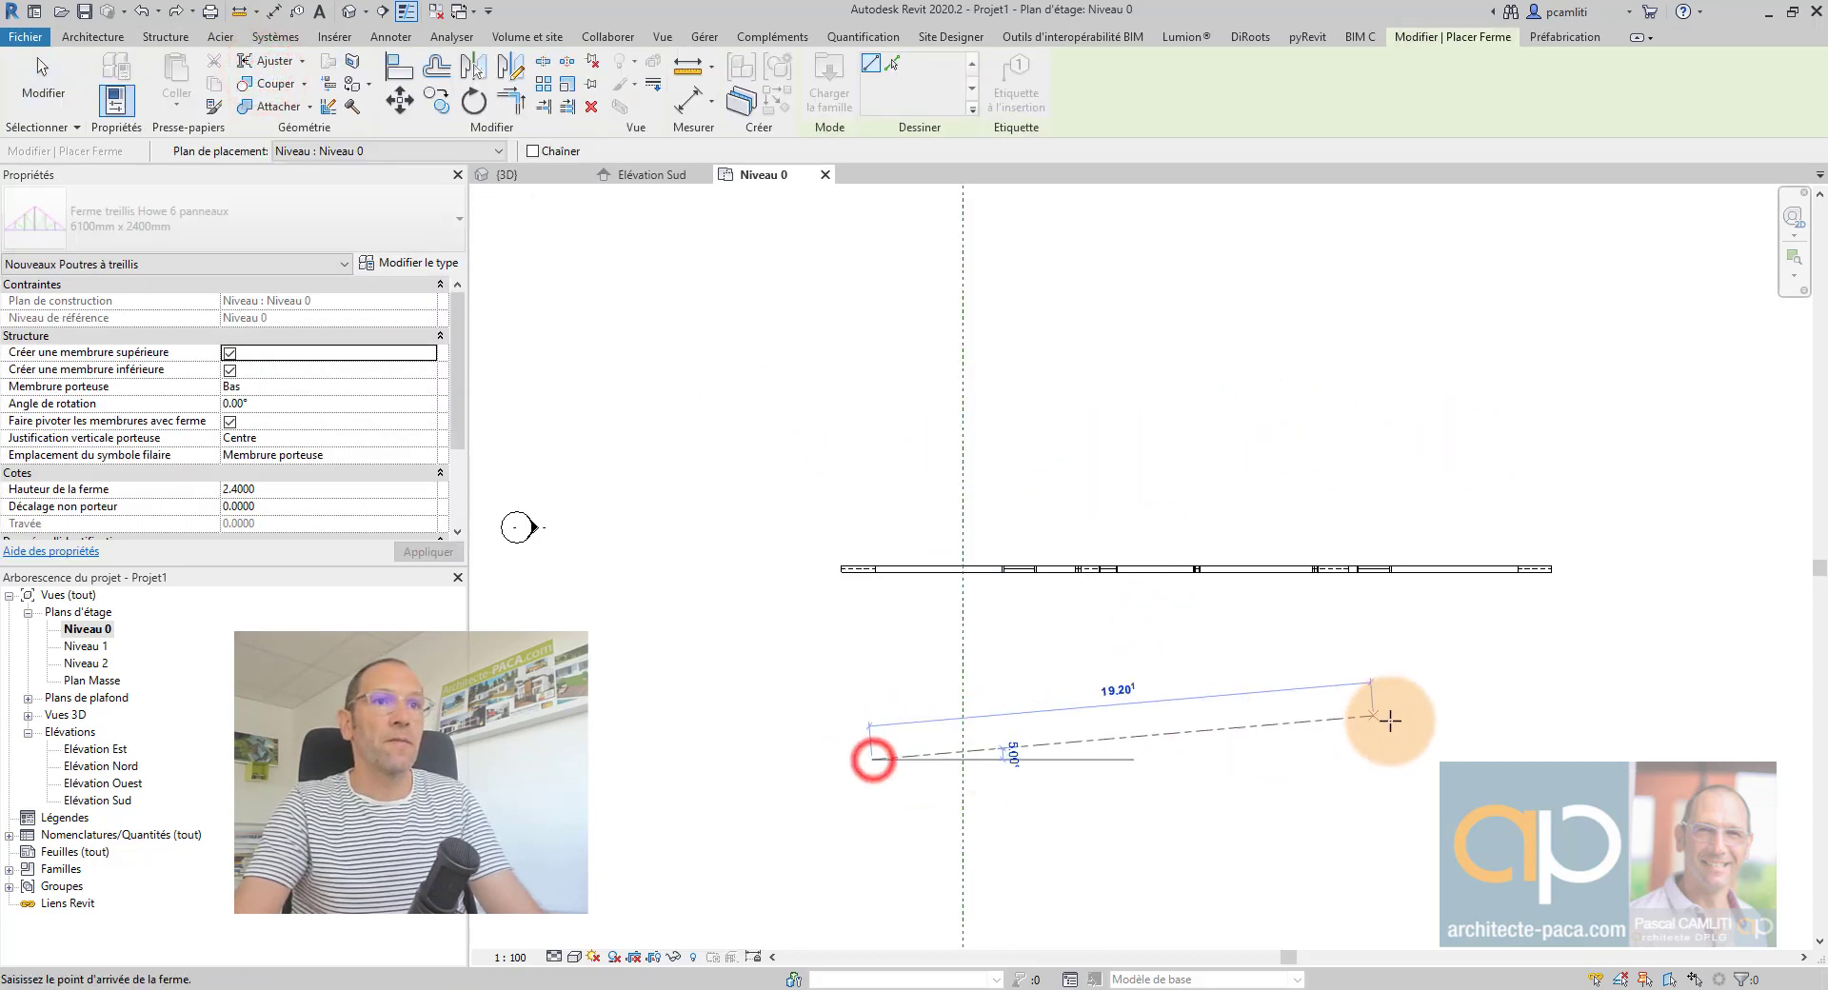
pyautogui.click(1549, 753)
pyautogui.press('Escape')
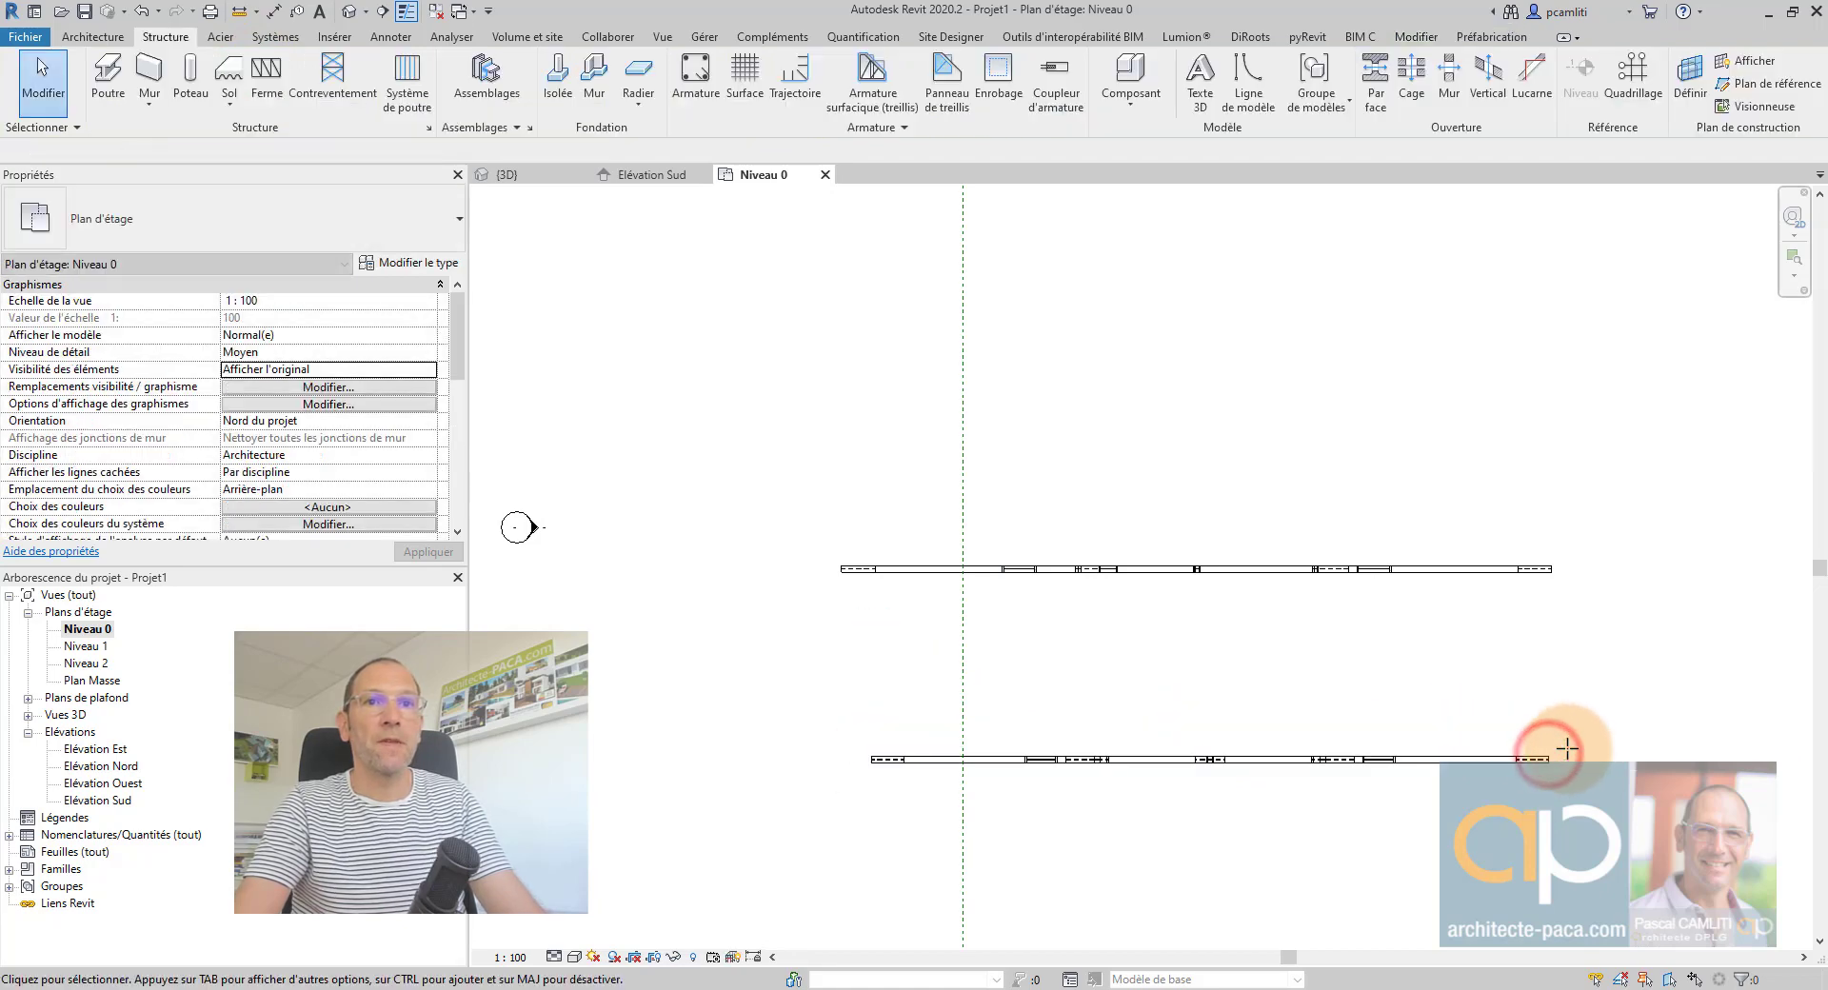
pyautogui.press('d')
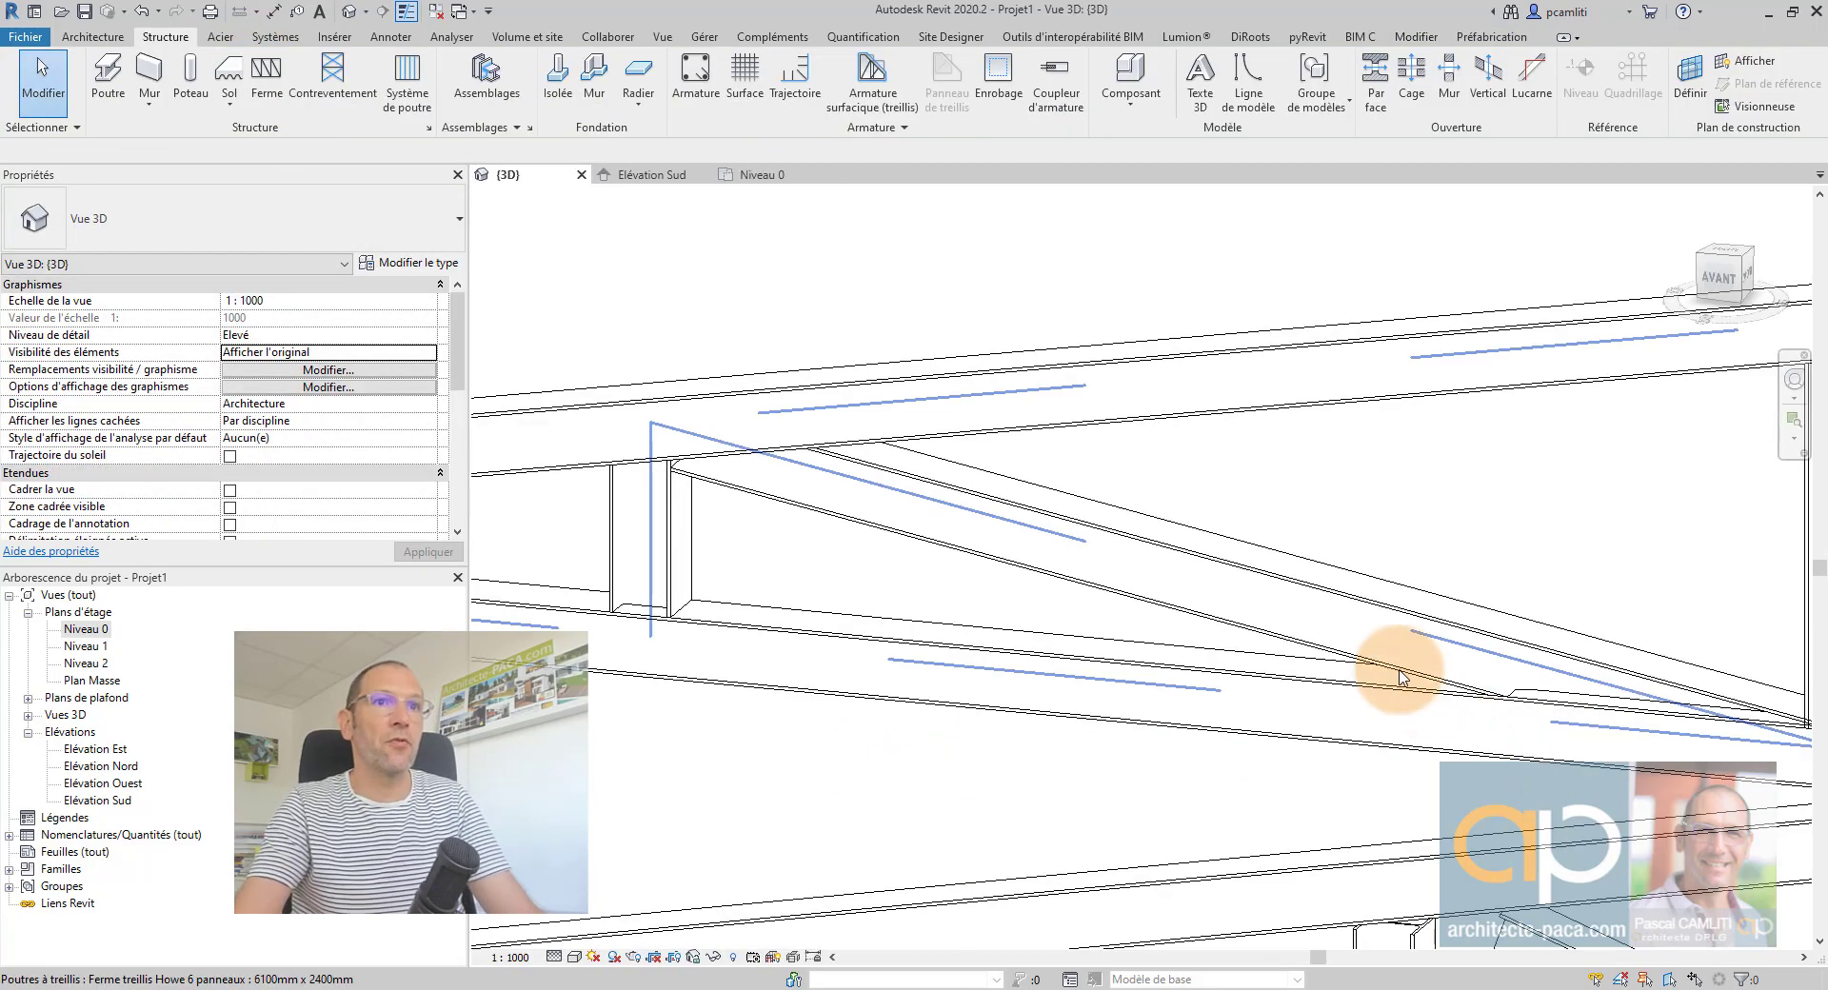
pyautogui.scroll(-5, 1400, 671)
pyautogui.moveTo(1509, 695); pyautogui.dragTo(1038, 706, button='middle')
pyautogui.scroll(2, 1146, 857)
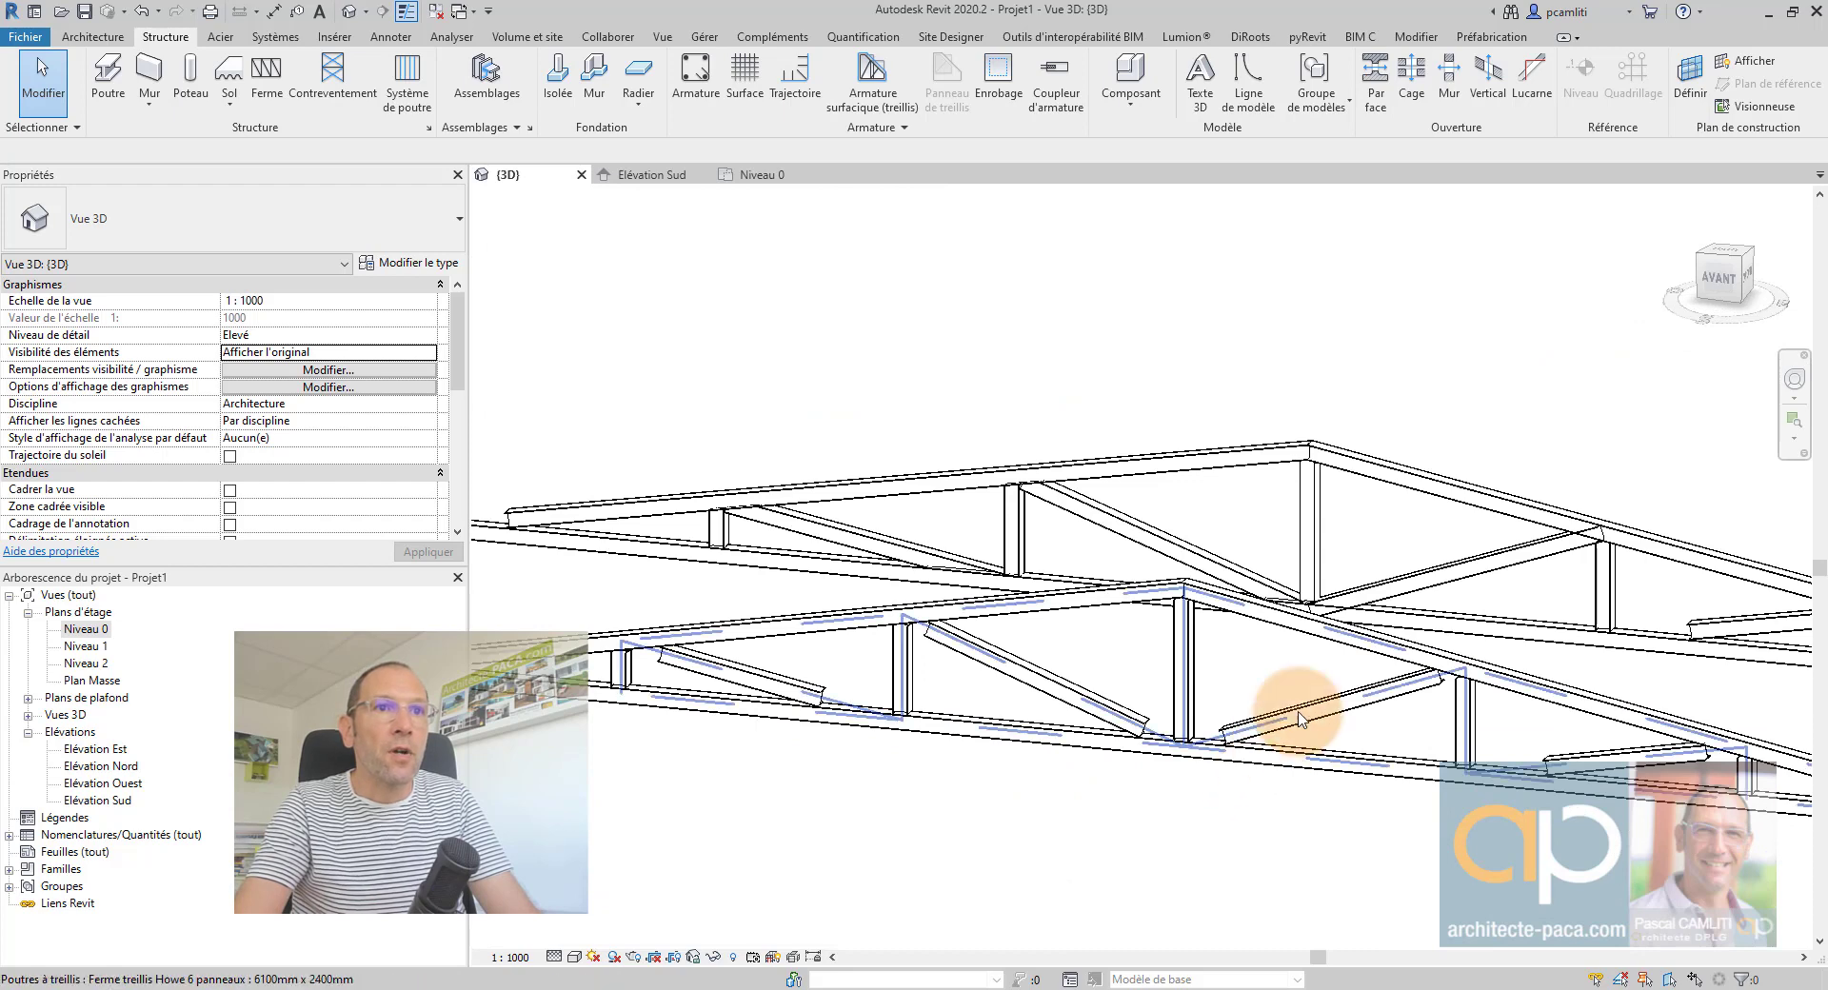
# - Move the southern truss farther away from the original truss in the Niveau 0 plan
pyautogui.click(662, 178)
pyautogui.click(757, 176)
pyautogui.click(1147, 670)
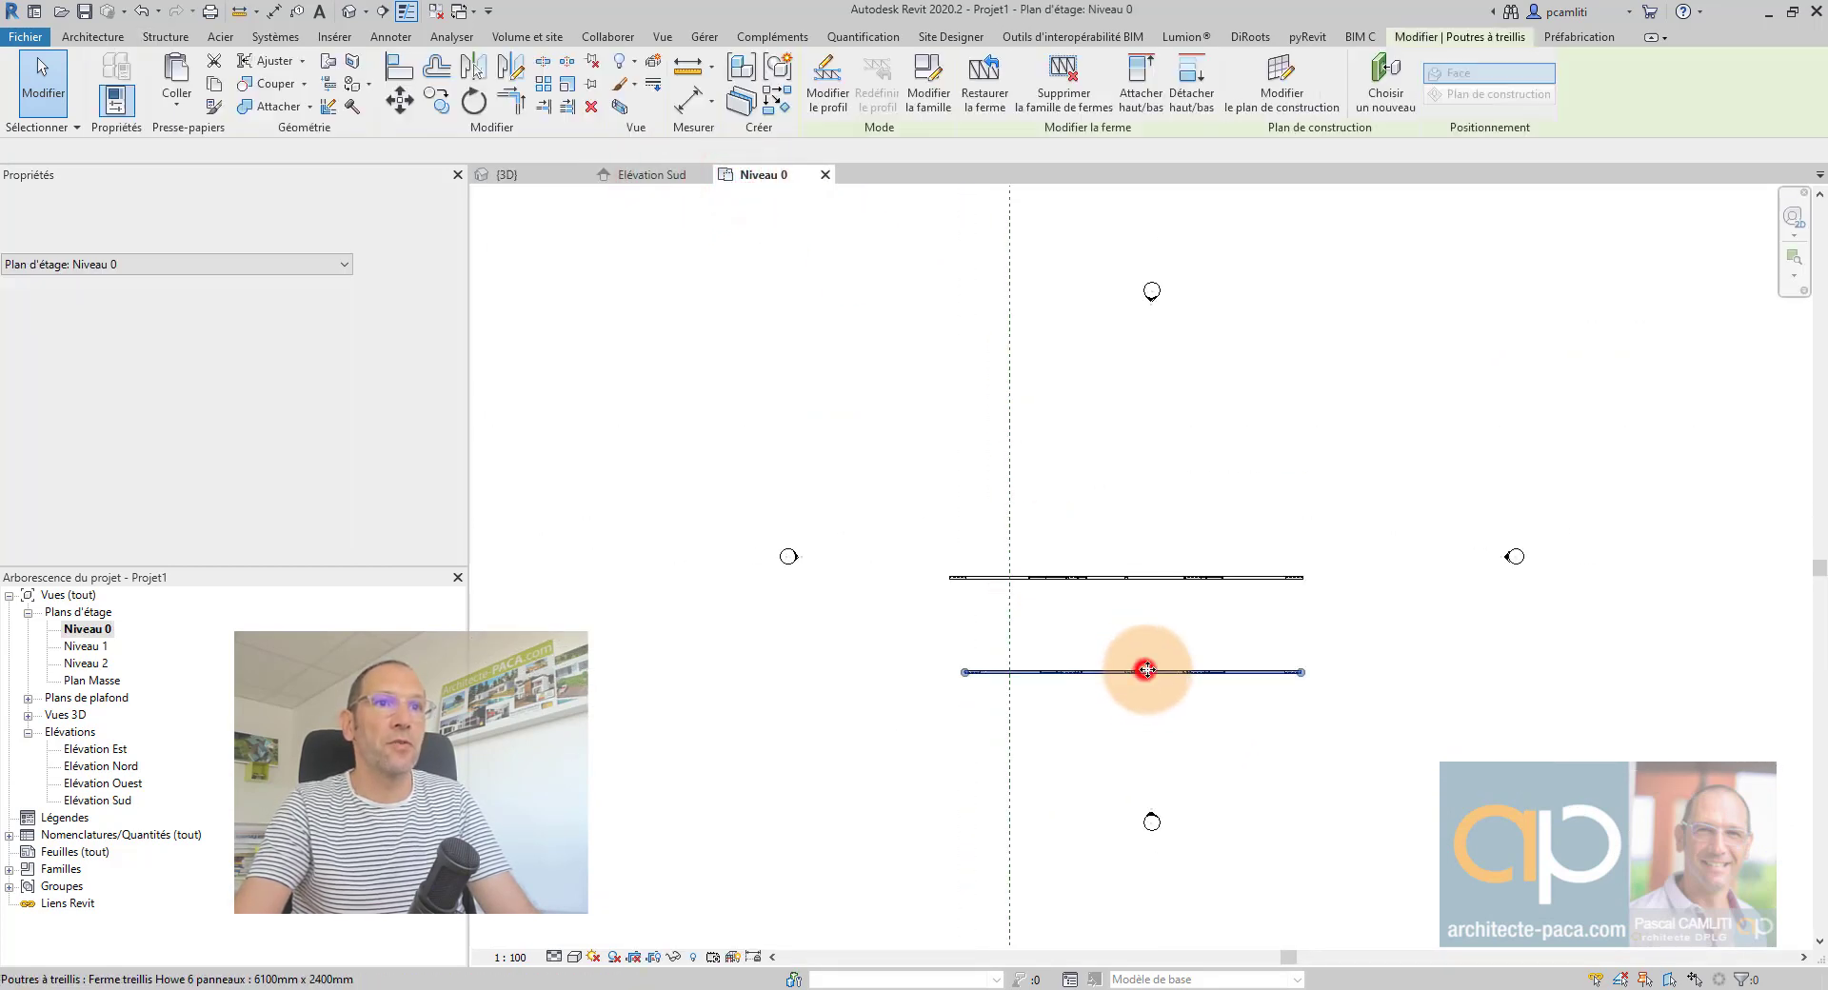
pyautogui.scroll(2, 1149, 671)
pyautogui.moveTo(1149, 672); pyautogui.dragTo(1139, 769)
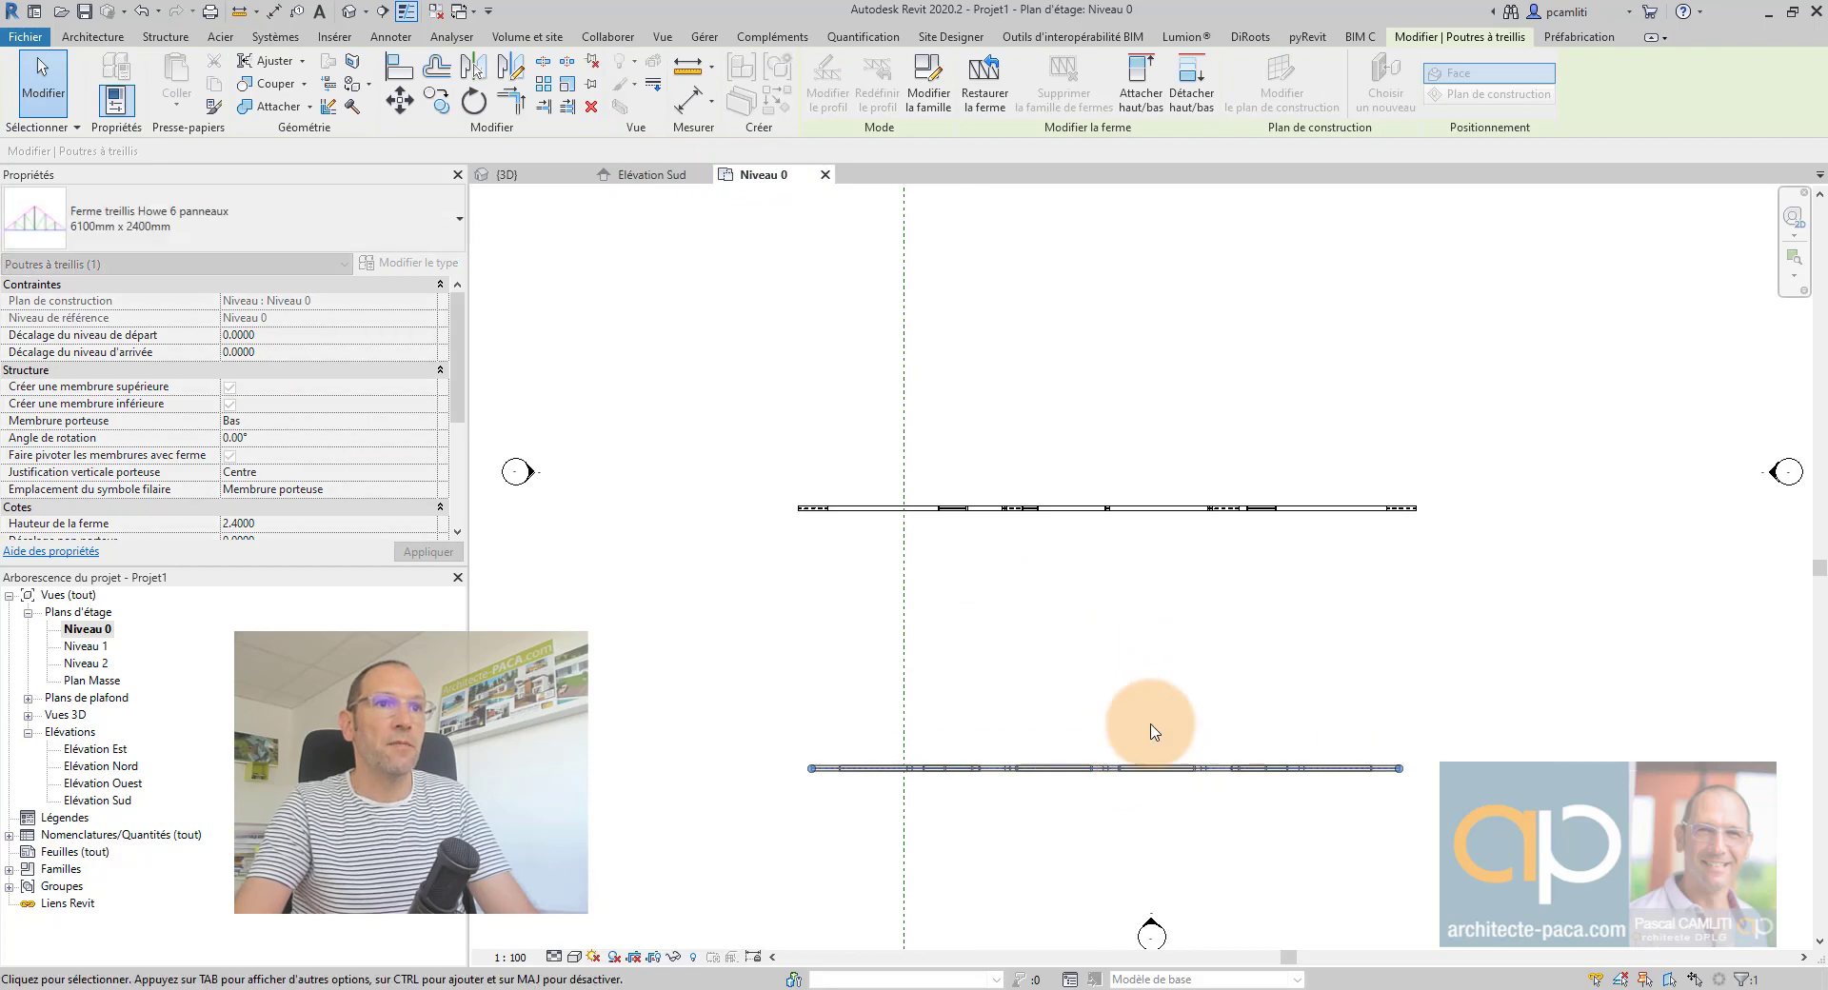
pyautogui.click(1153, 731)
pyautogui.scroll(-1, 886, 408)
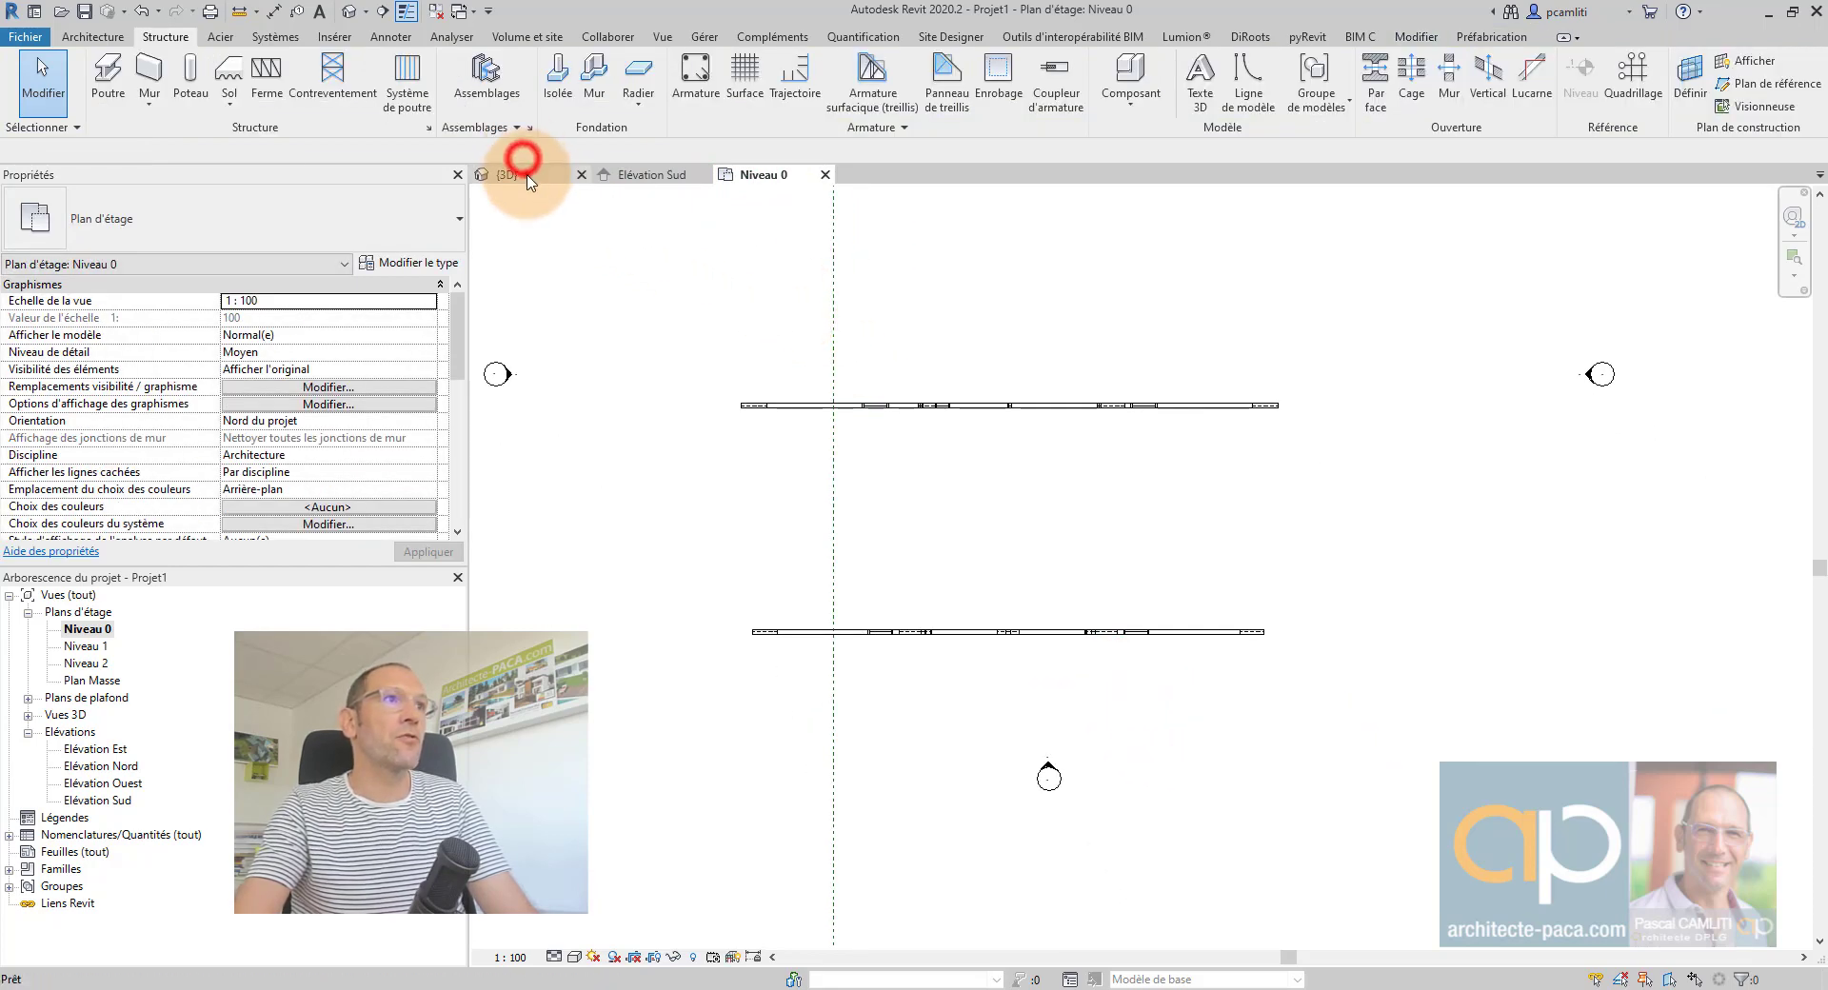
# - Compare the two trusses' diagonal joints in the 3D view, and delete the front truss
pyautogui.click(530, 180)
pyautogui.scroll(4, 1155, 661)
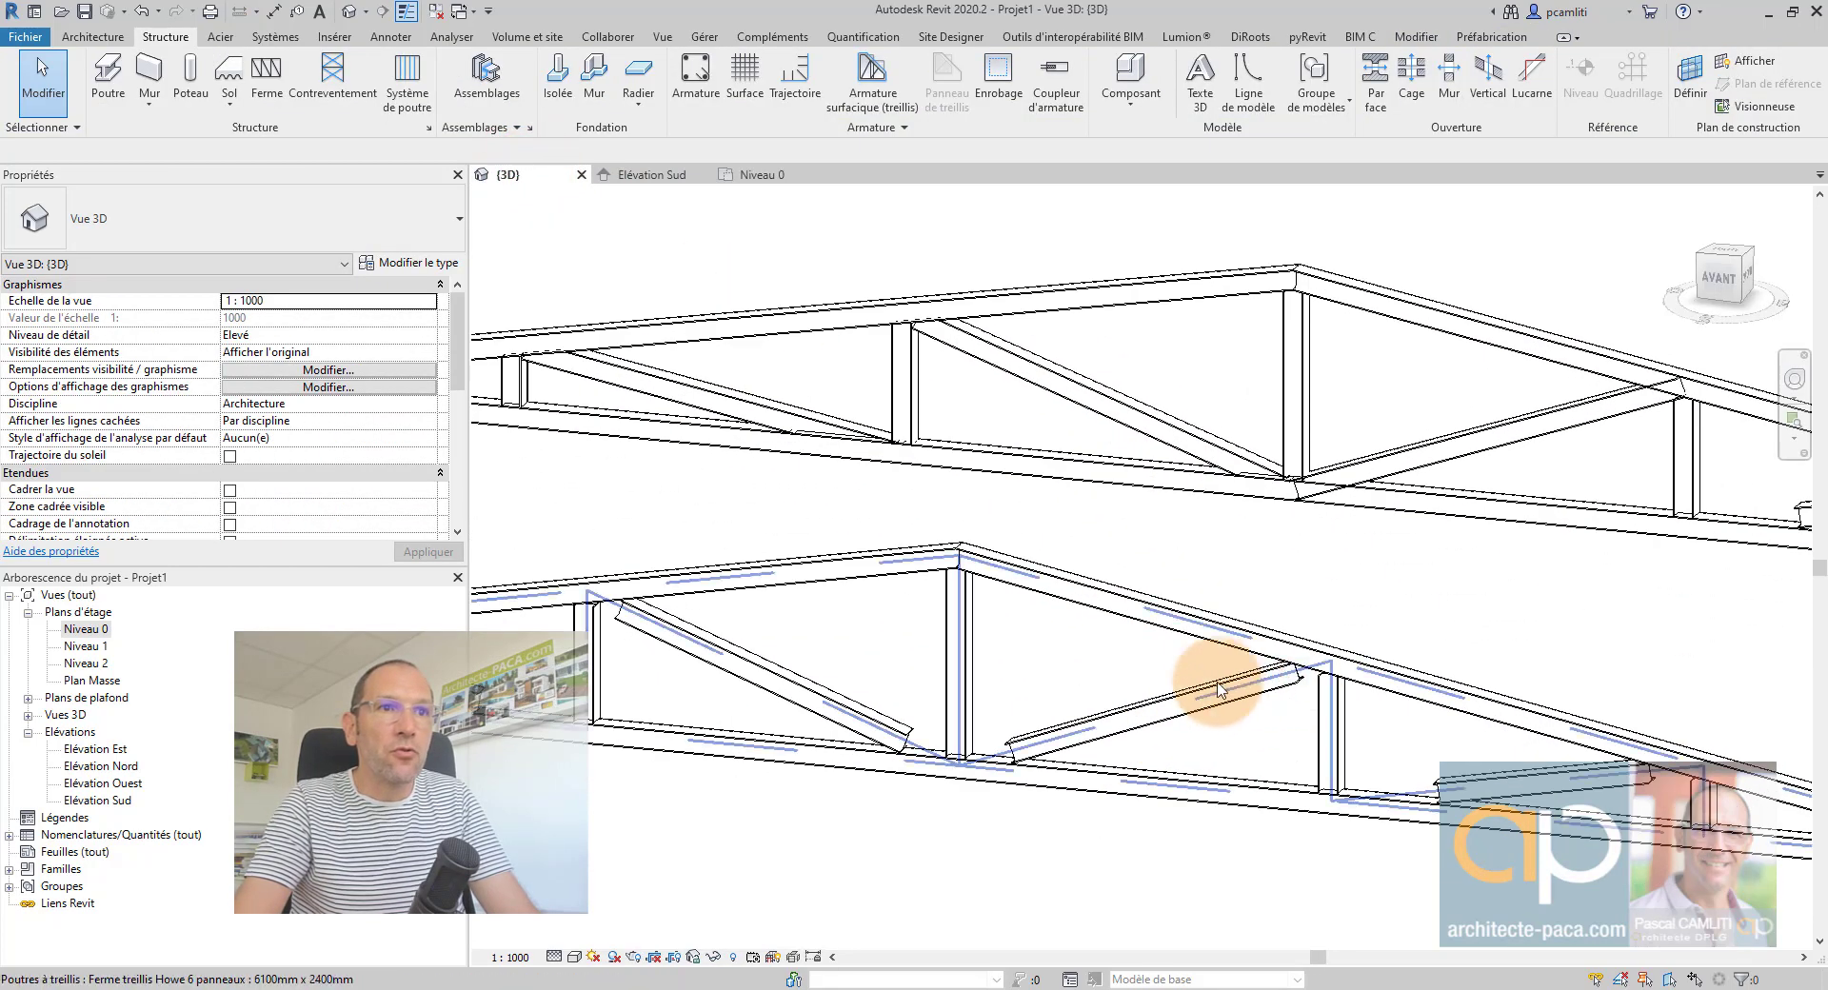
pyautogui.scroll(-2, 1306, 678)
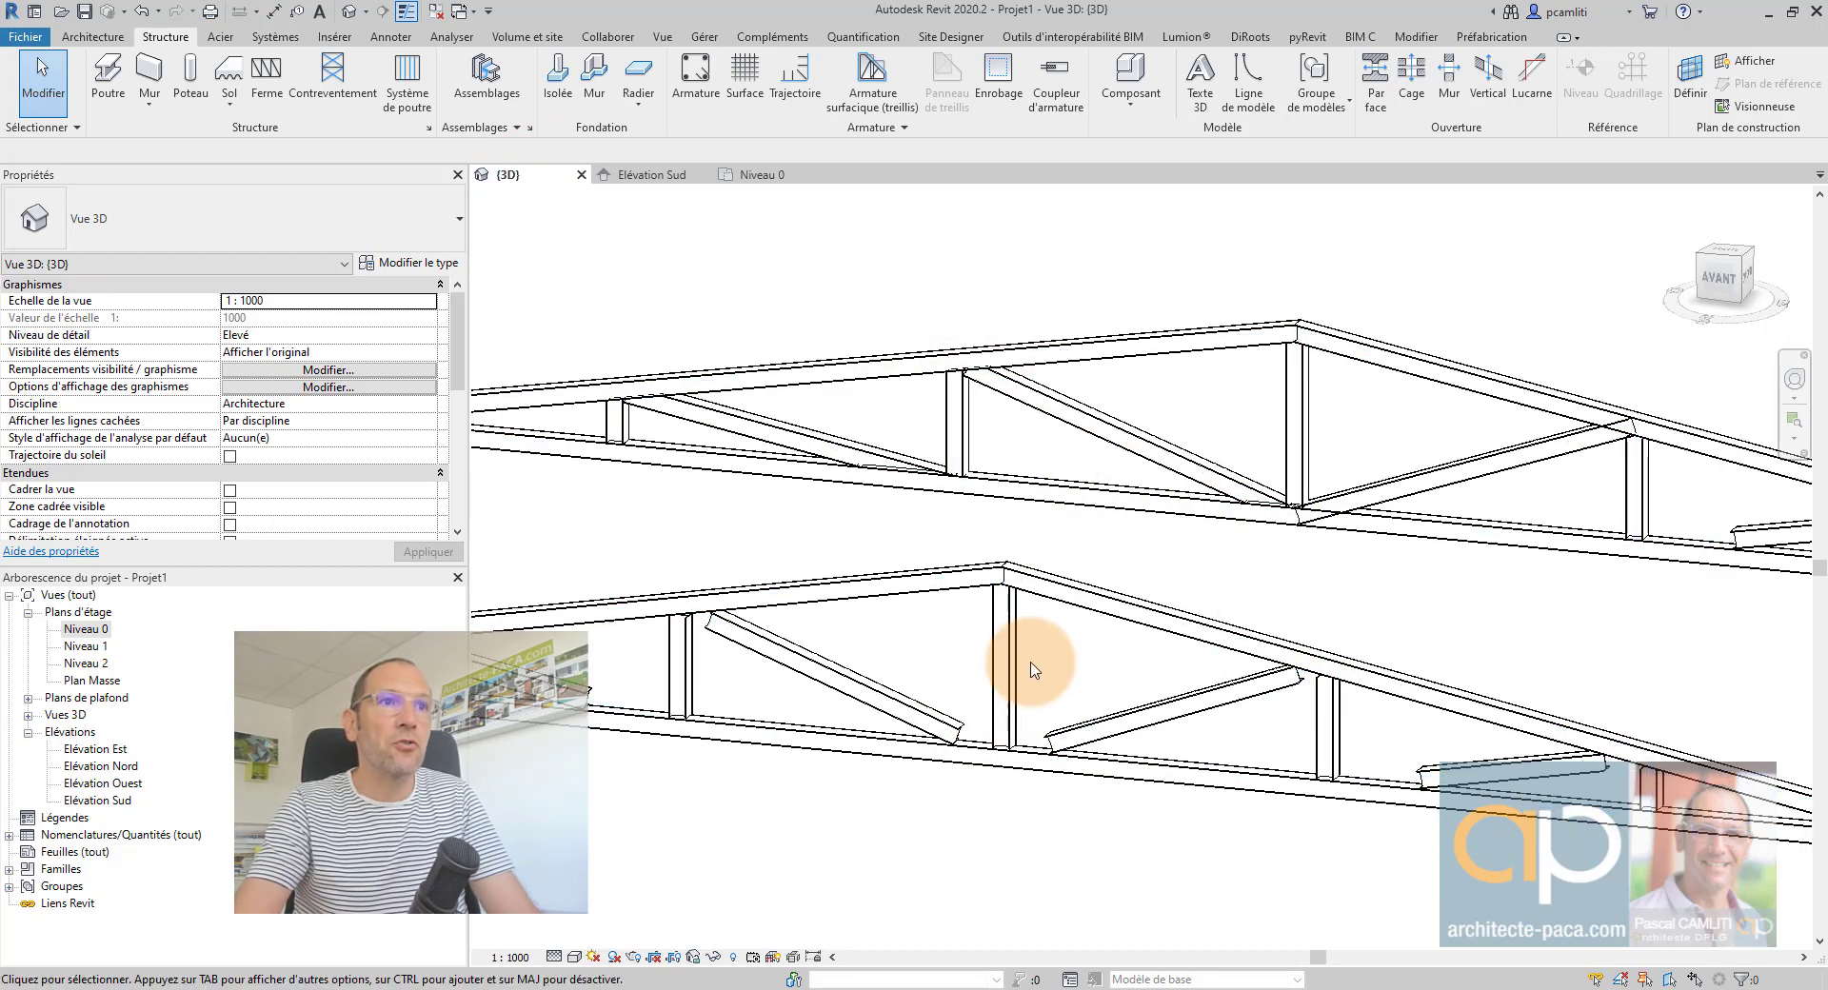
pyautogui.click(1054, 599)
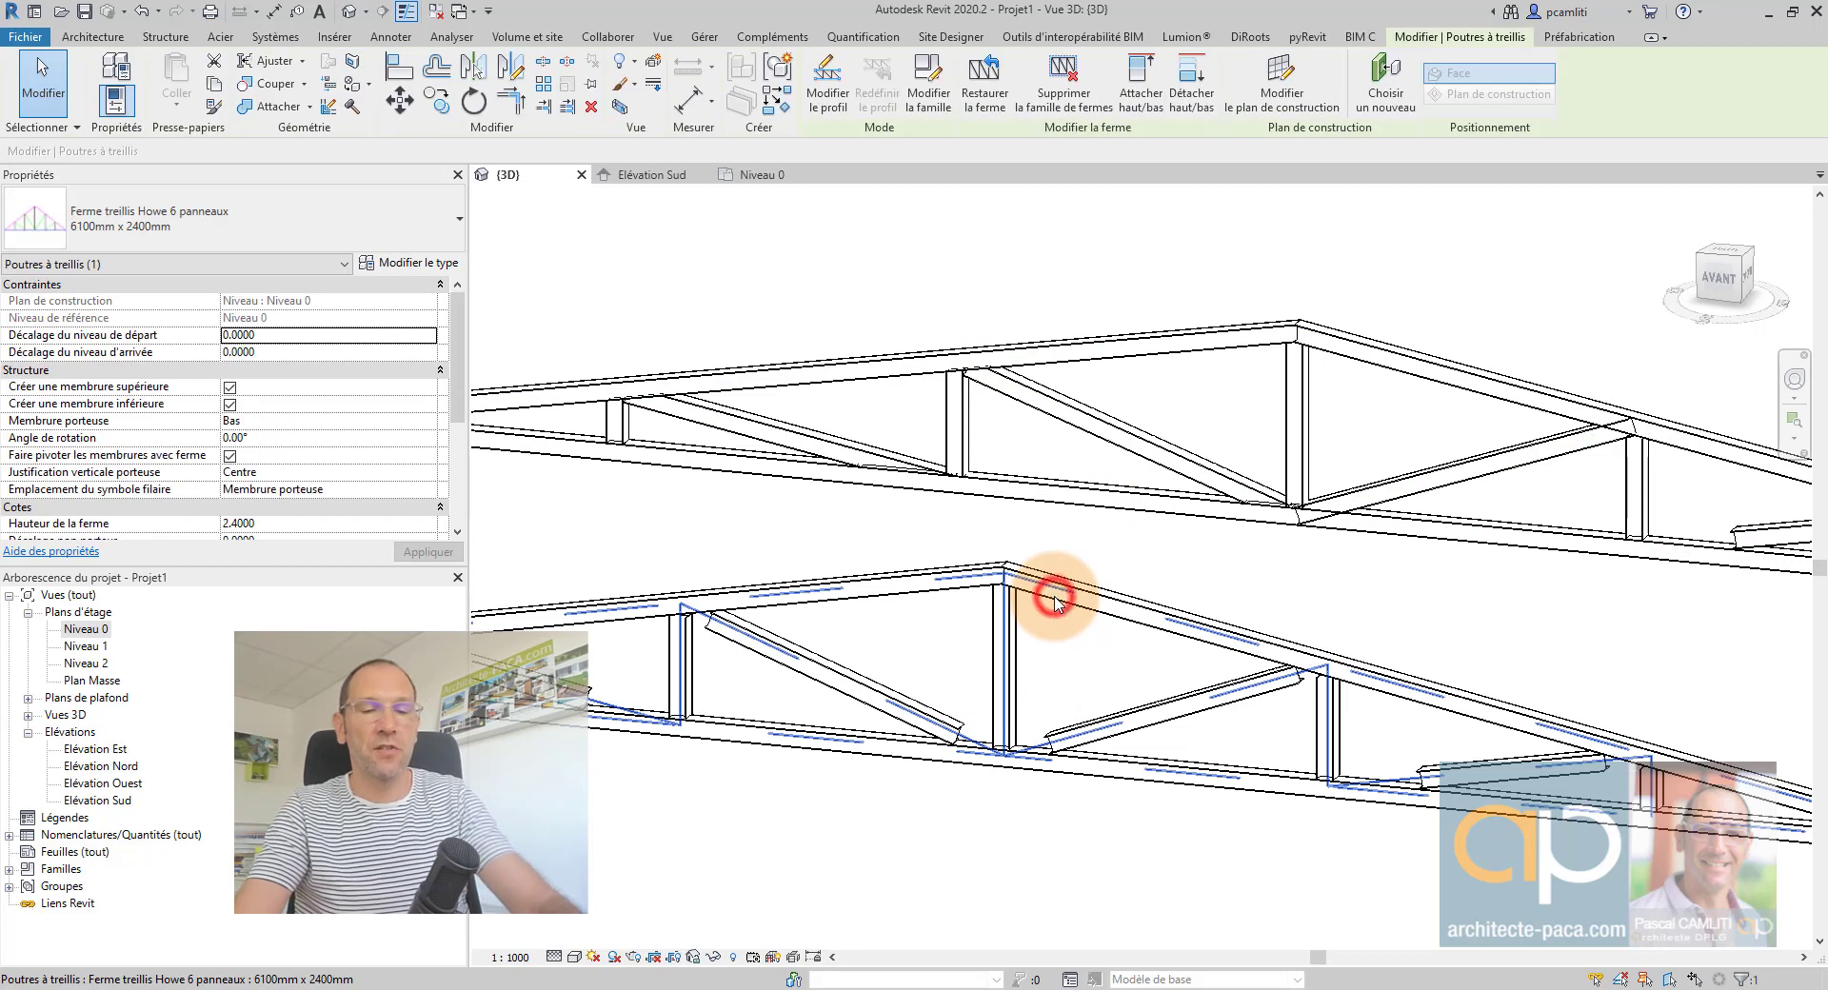
pyautogui.press('Delete')
pyautogui.scroll(-2, 1047, 609)
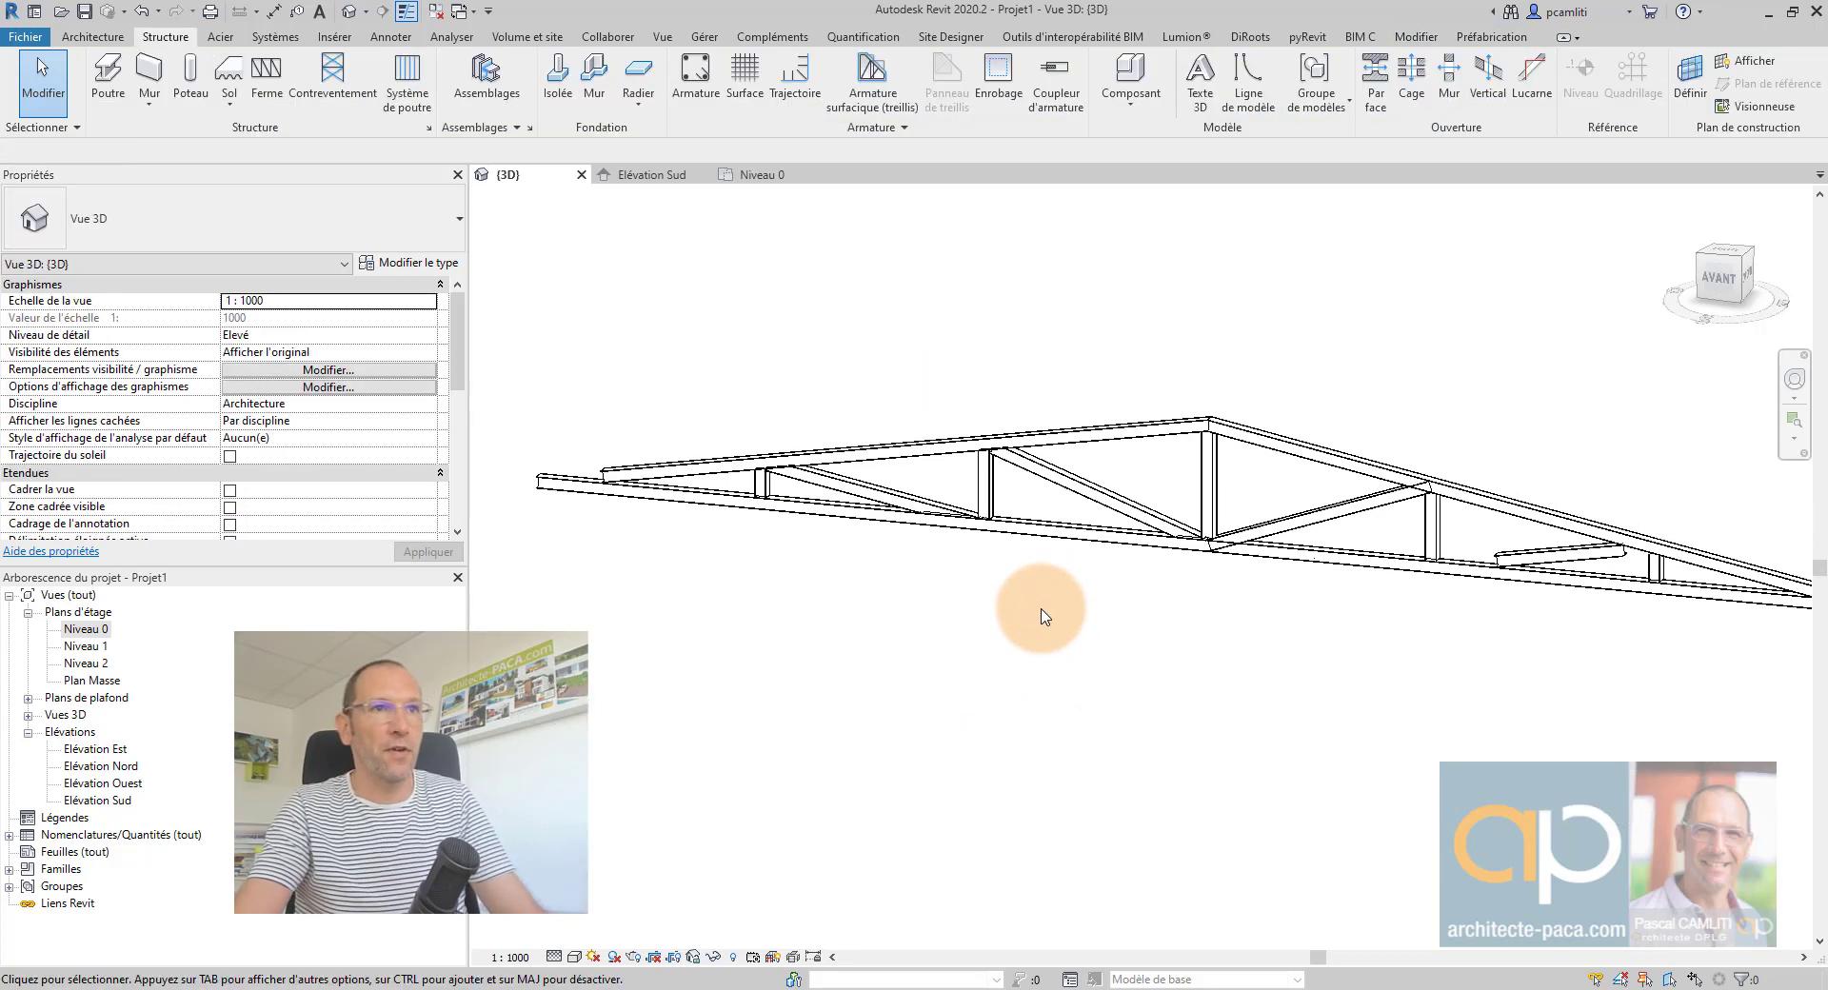
# - Examine the remaining truss's joints around the central and intermediate posts in the Elévation Sud view
pyautogui.click(650, 176)
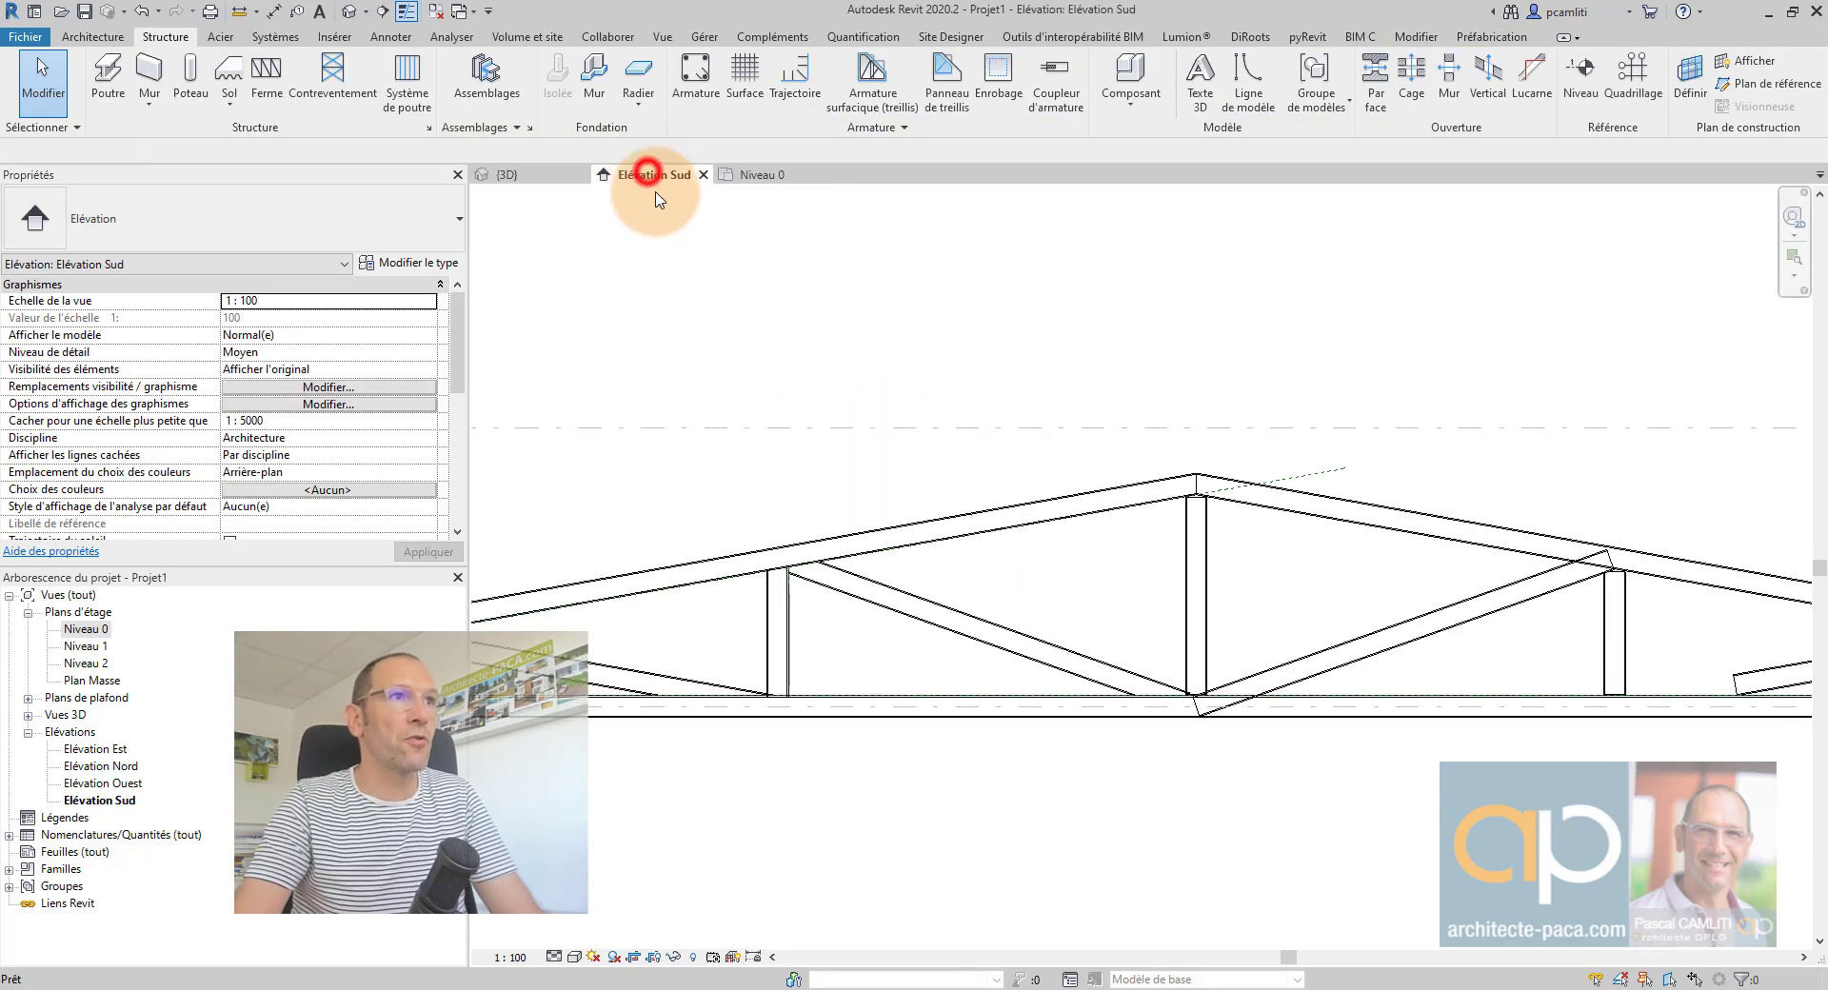
pyautogui.moveTo(1298, 482); pyautogui.dragTo(1229, 590, button='middle')
pyautogui.scroll(1, 719, 538)
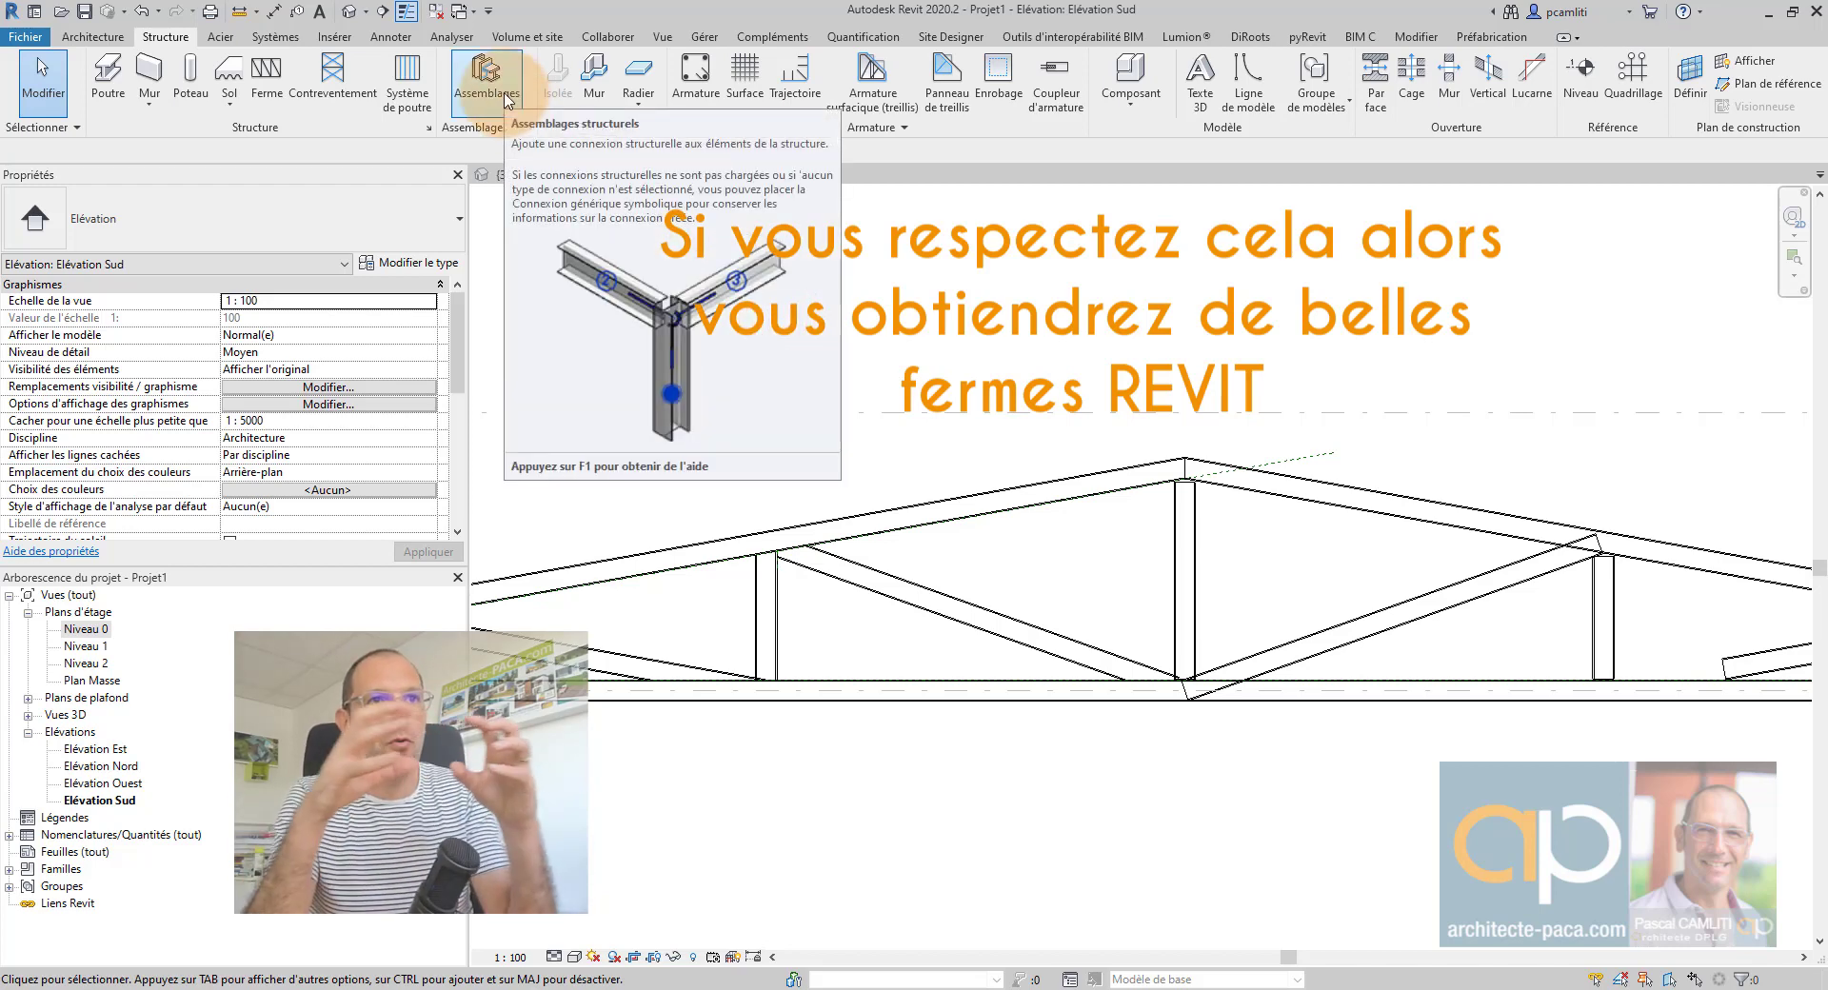
pyautogui.click(886, 344)
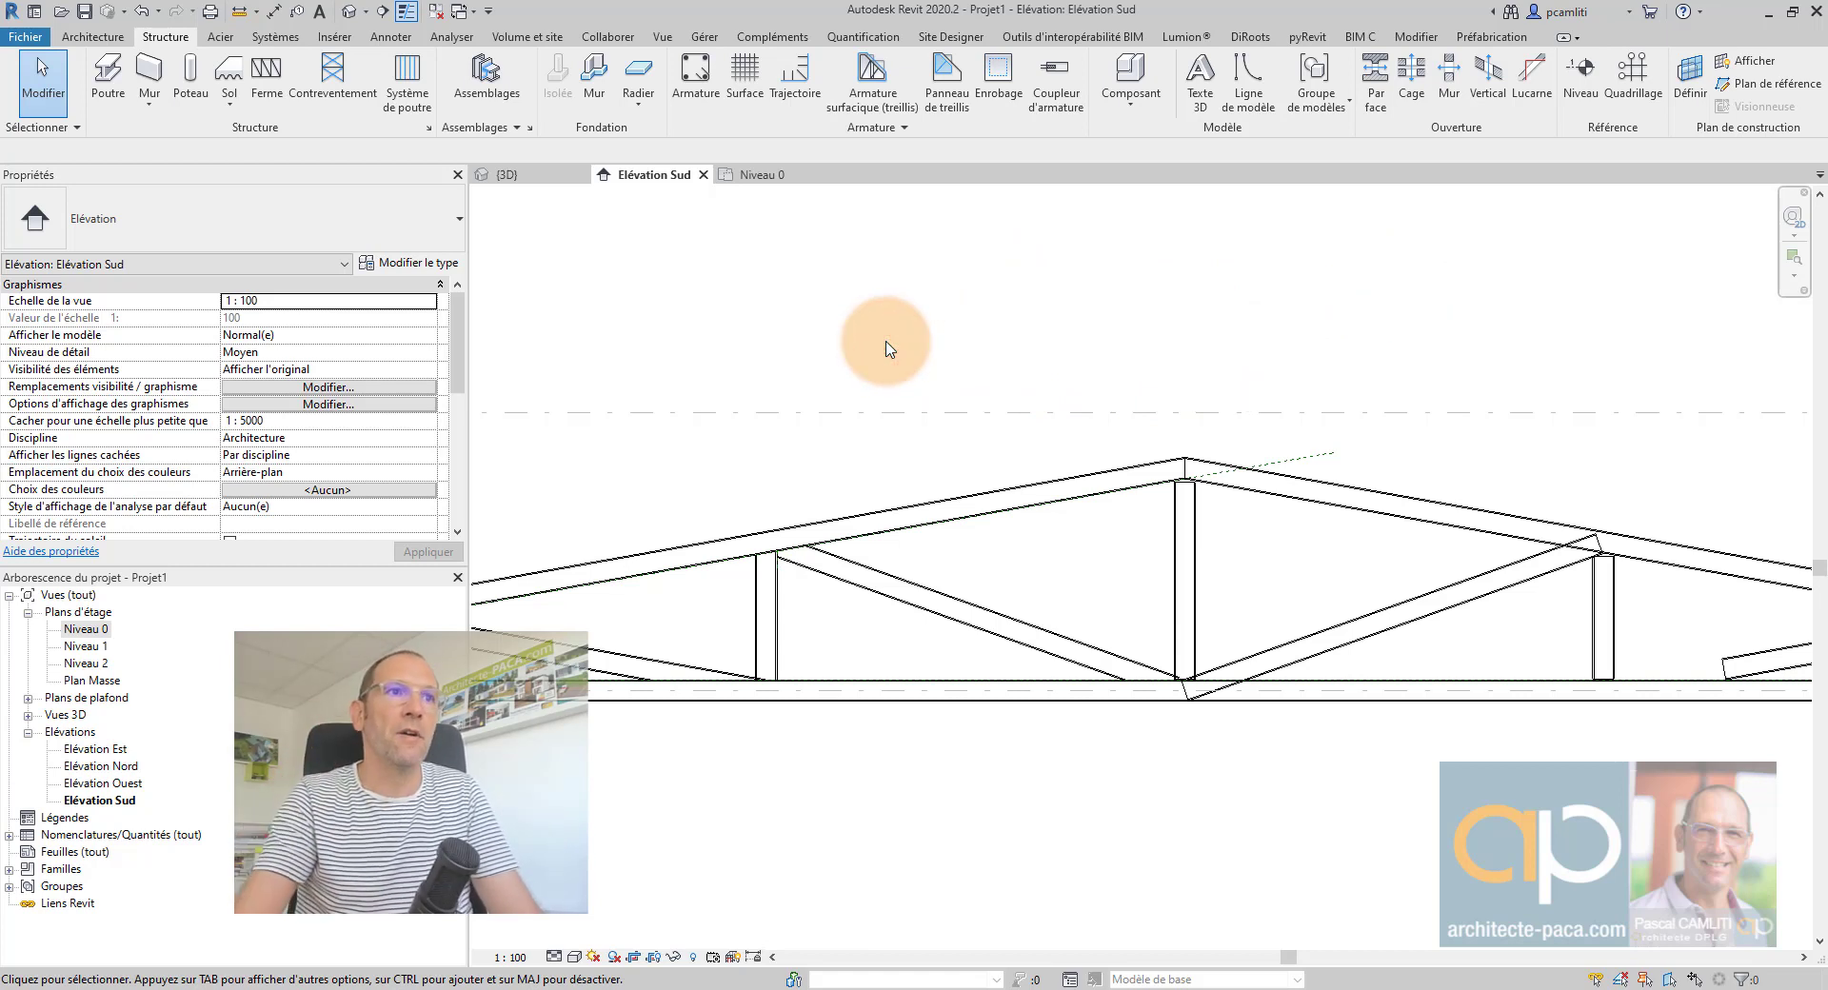
pyautogui.scroll(3, 824, 614)
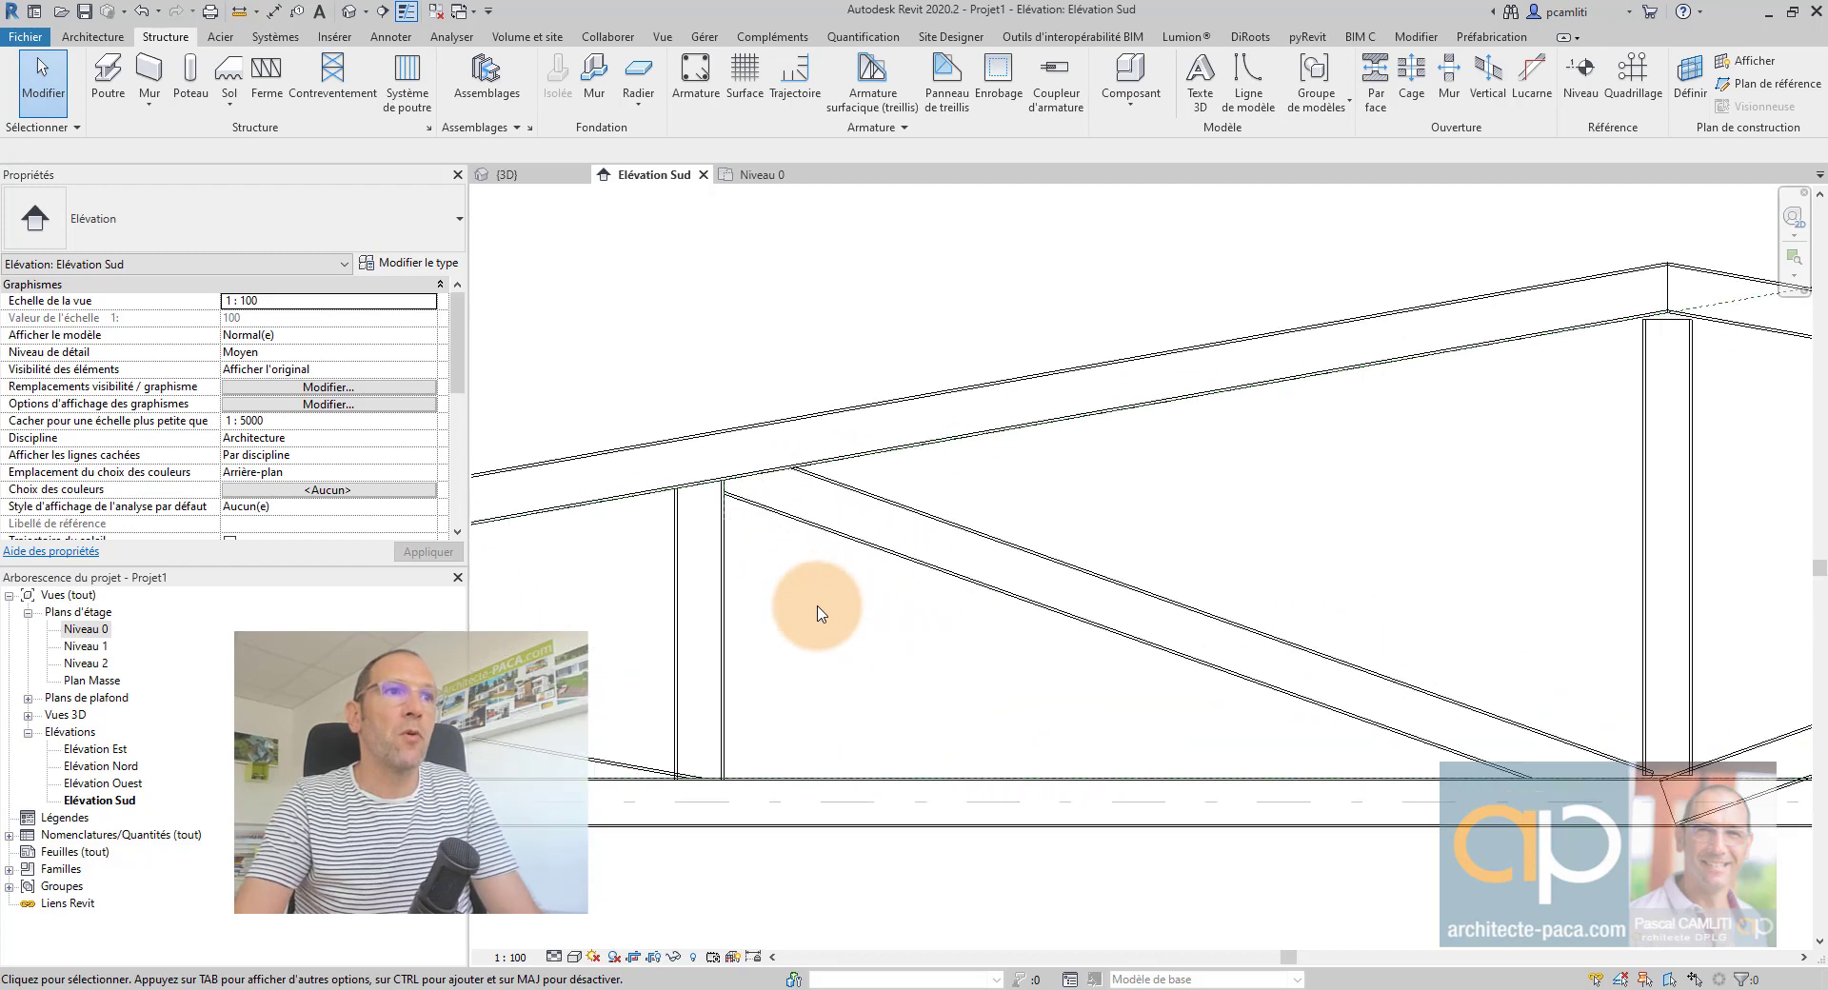
pyautogui.scroll(-5, 895, 626)
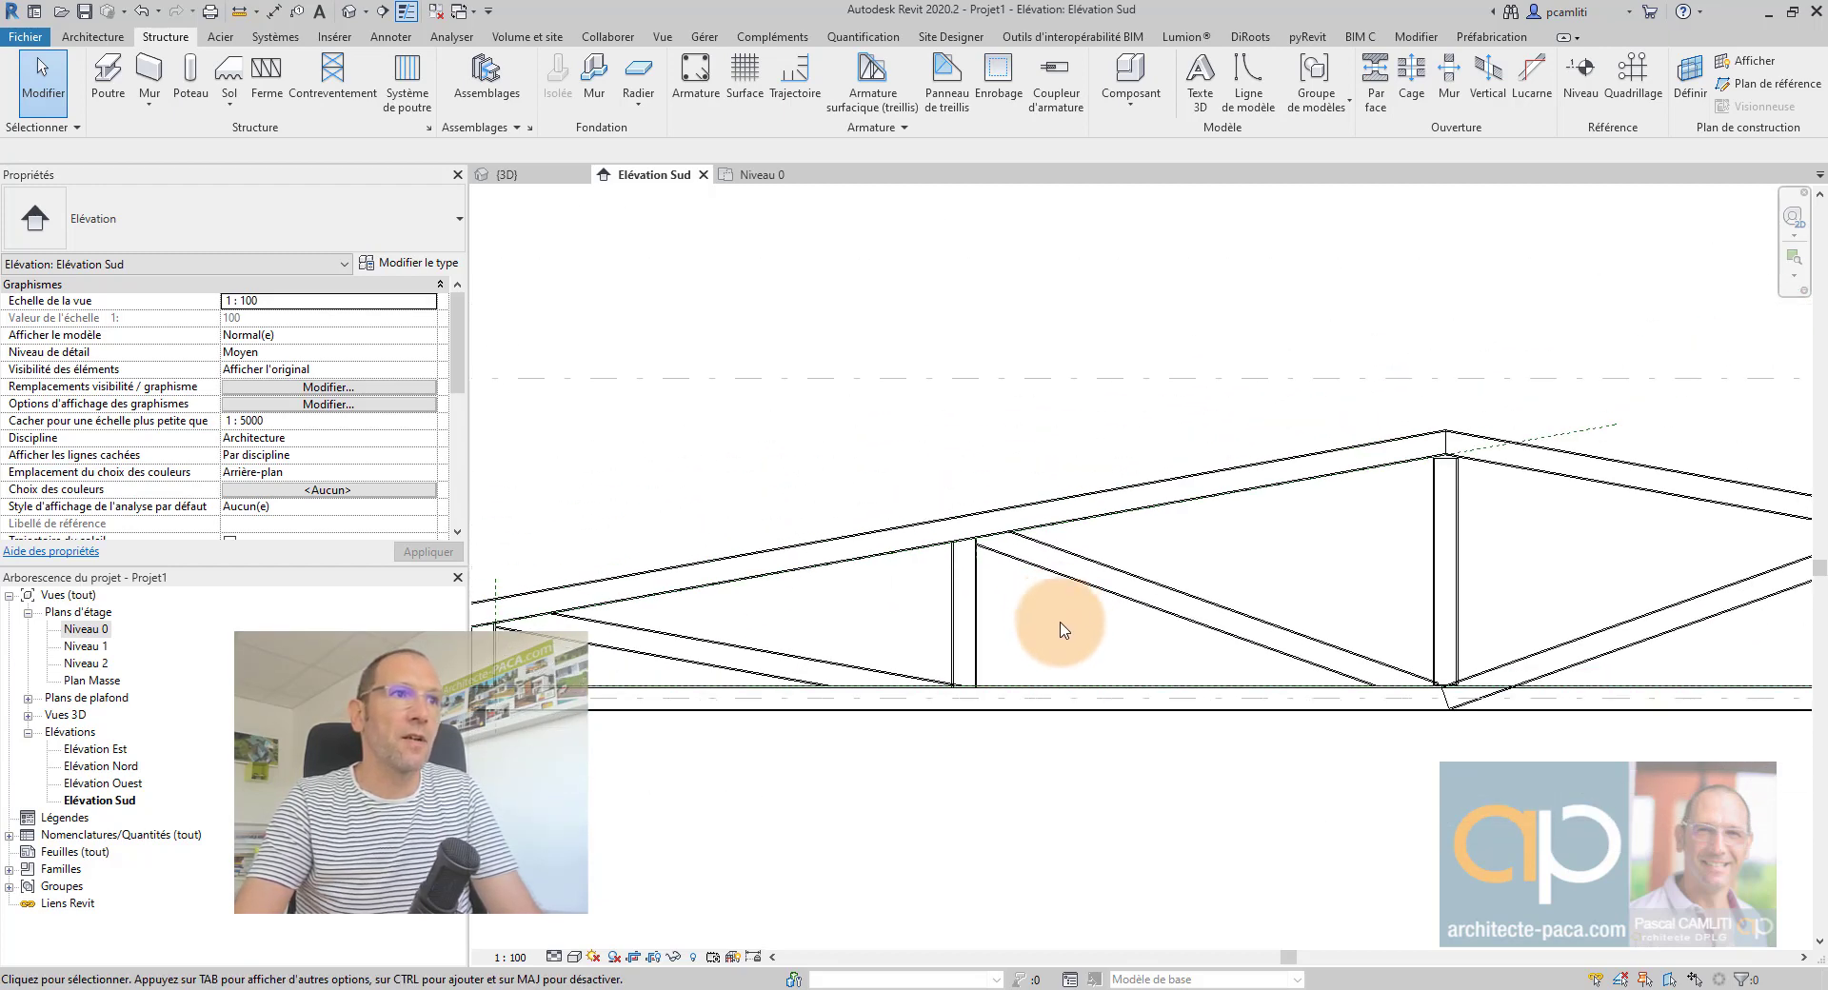
# - Examine the joints of the diagonals and intermediate posts in both halves of the truss in the Elévation Sud view
pyautogui.moveTo(749, 675); pyautogui.dragTo(1088, 594, button='middle')
pyautogui.scroll(-1, 905, 598)
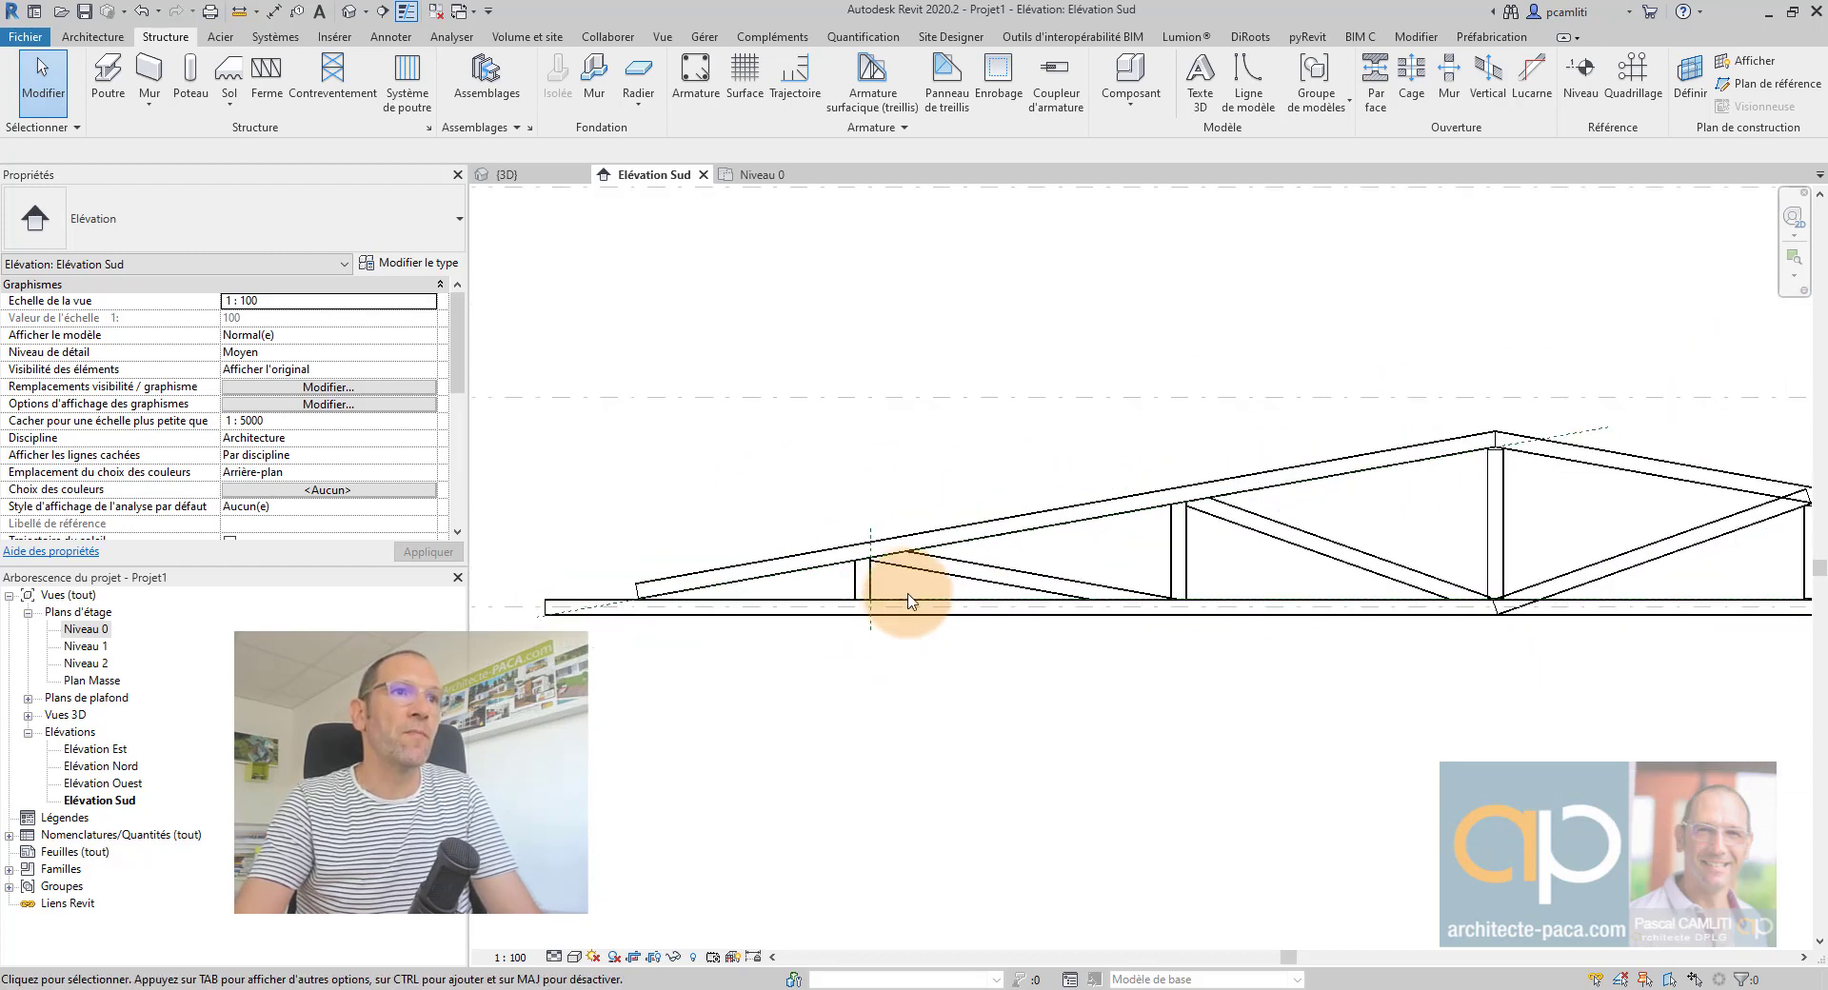
pyautogui.moveTo(1278, 602); pyautogui.dragTo(823, 657, button='middle')
pyautogui.moveTo(1360, 632); pyautogui.dragTo(1147, 630, button='middle')
pyautogui.scroll(5, 1157, 615)
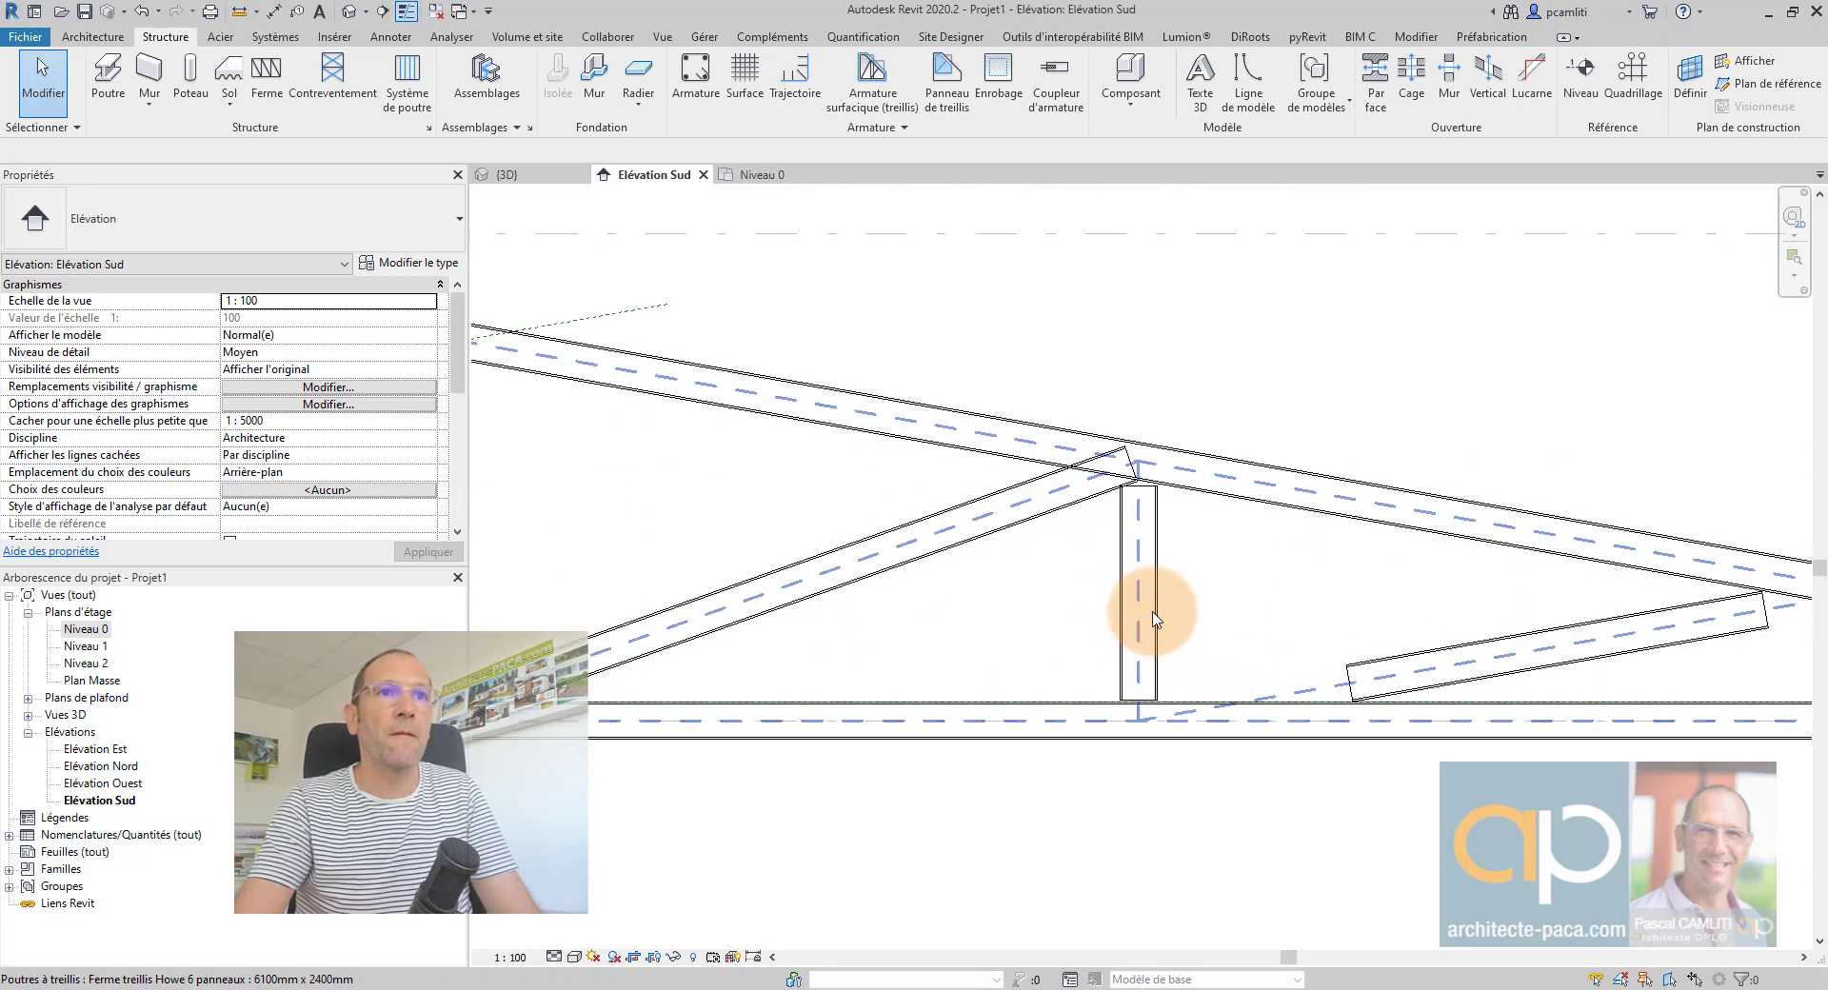
pyautogui.scroll(-2, 1166, 601)
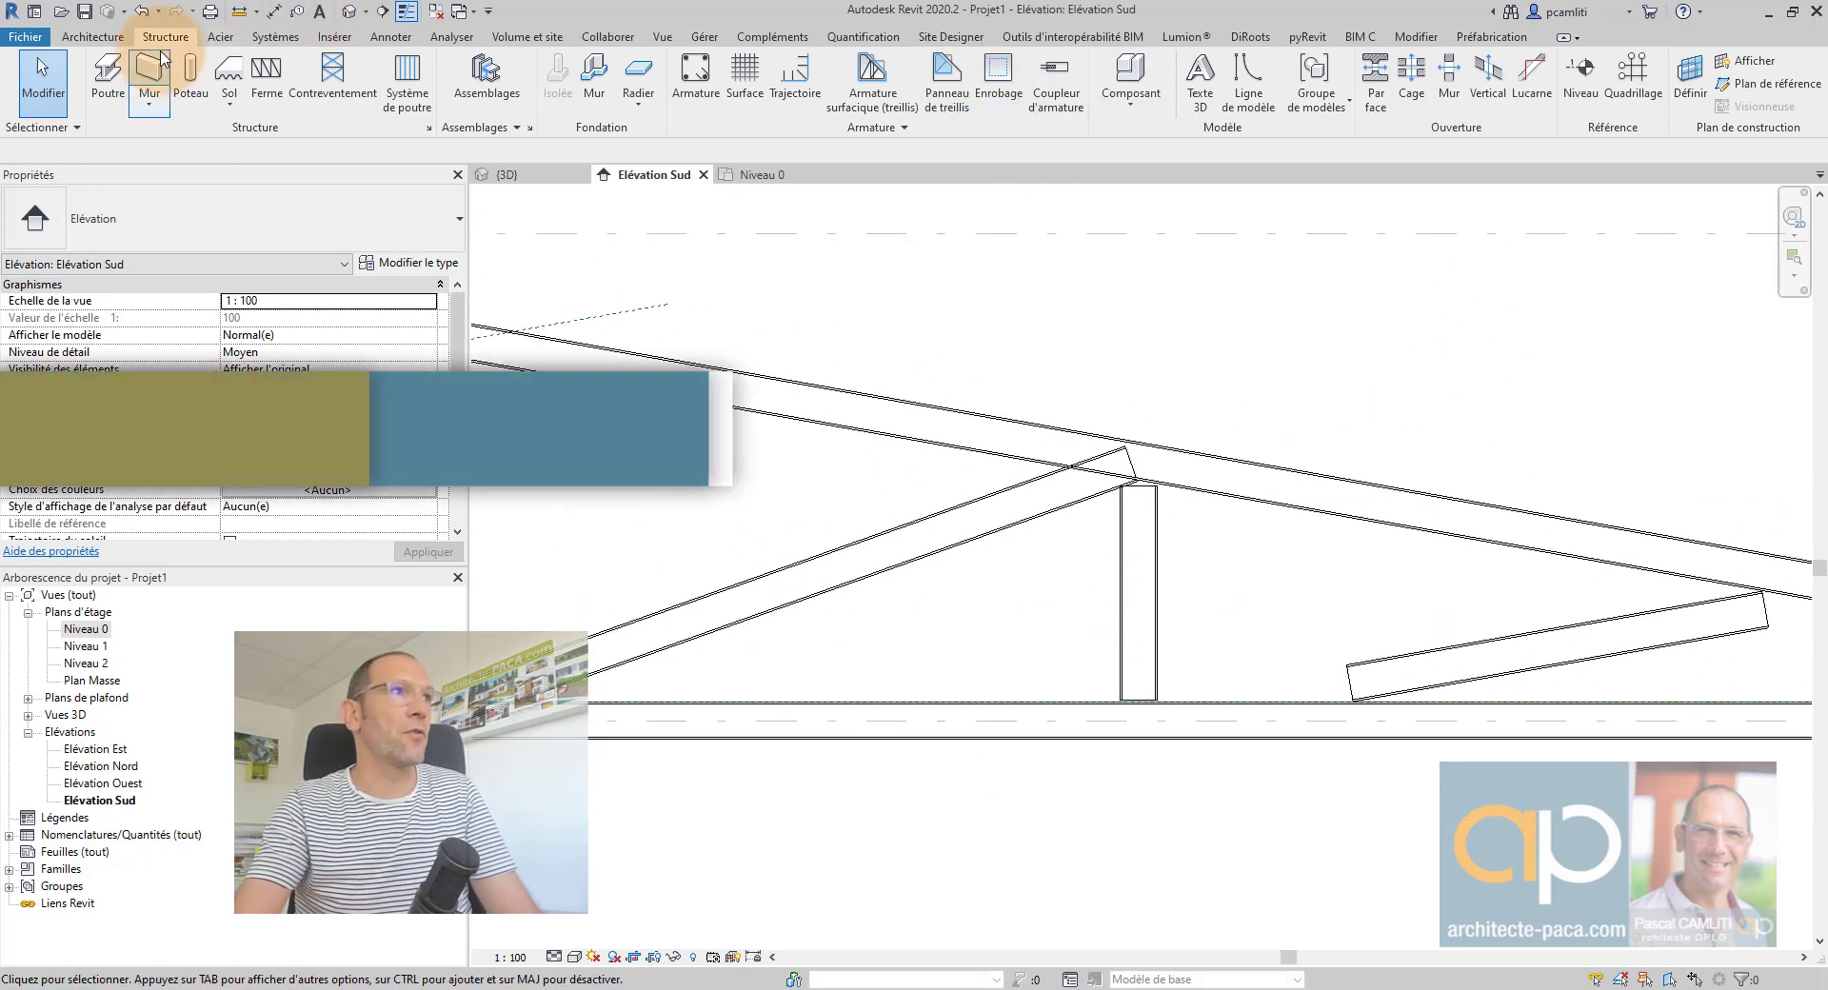
# - Draw a reference plane along the underside of the right upper chord, from the ridge down to its foot on the lower chord
pyautogui.click(1794, 85)
pyautogui.scroll(4, 1156, 484)
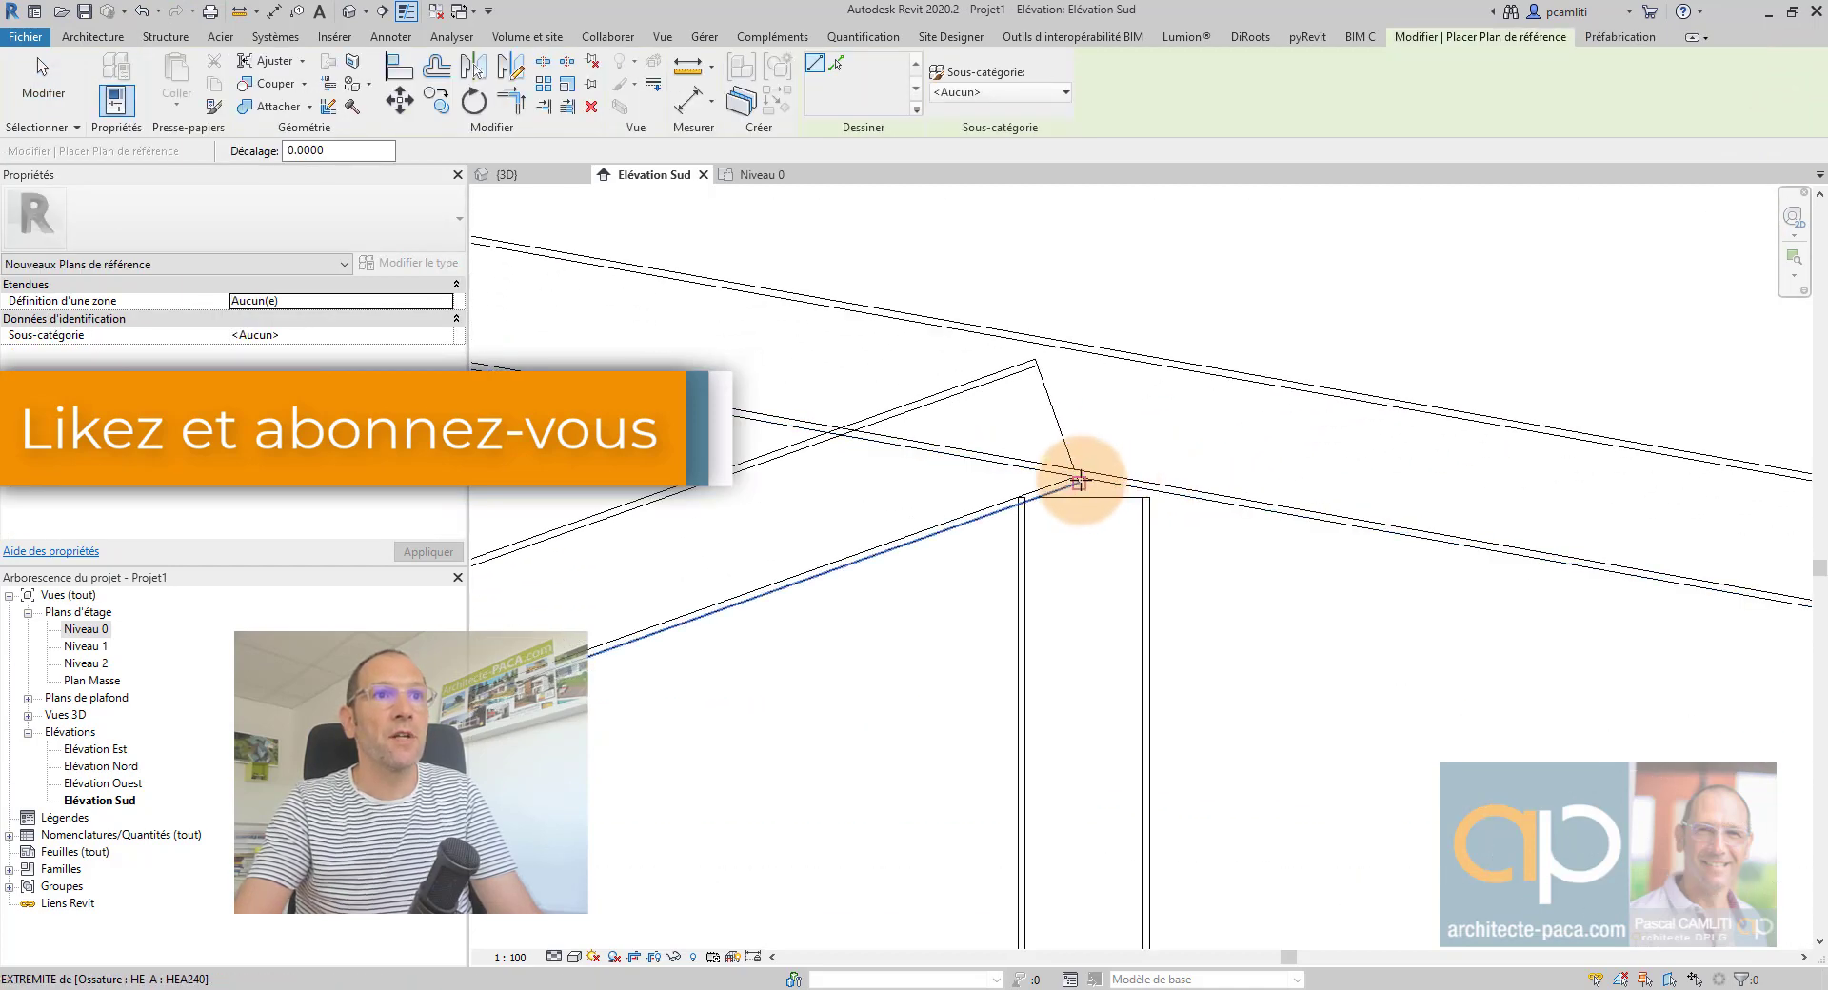
pyautogui.scroll(-3, 1009, 484)
pyautogui.moveTo(813, 466); pyautogui.dragTo(1502, 479, button='middle')
pyautogui.scroll(-2, 1502, 479)
pyautogui.scroll(4, 932, 341)
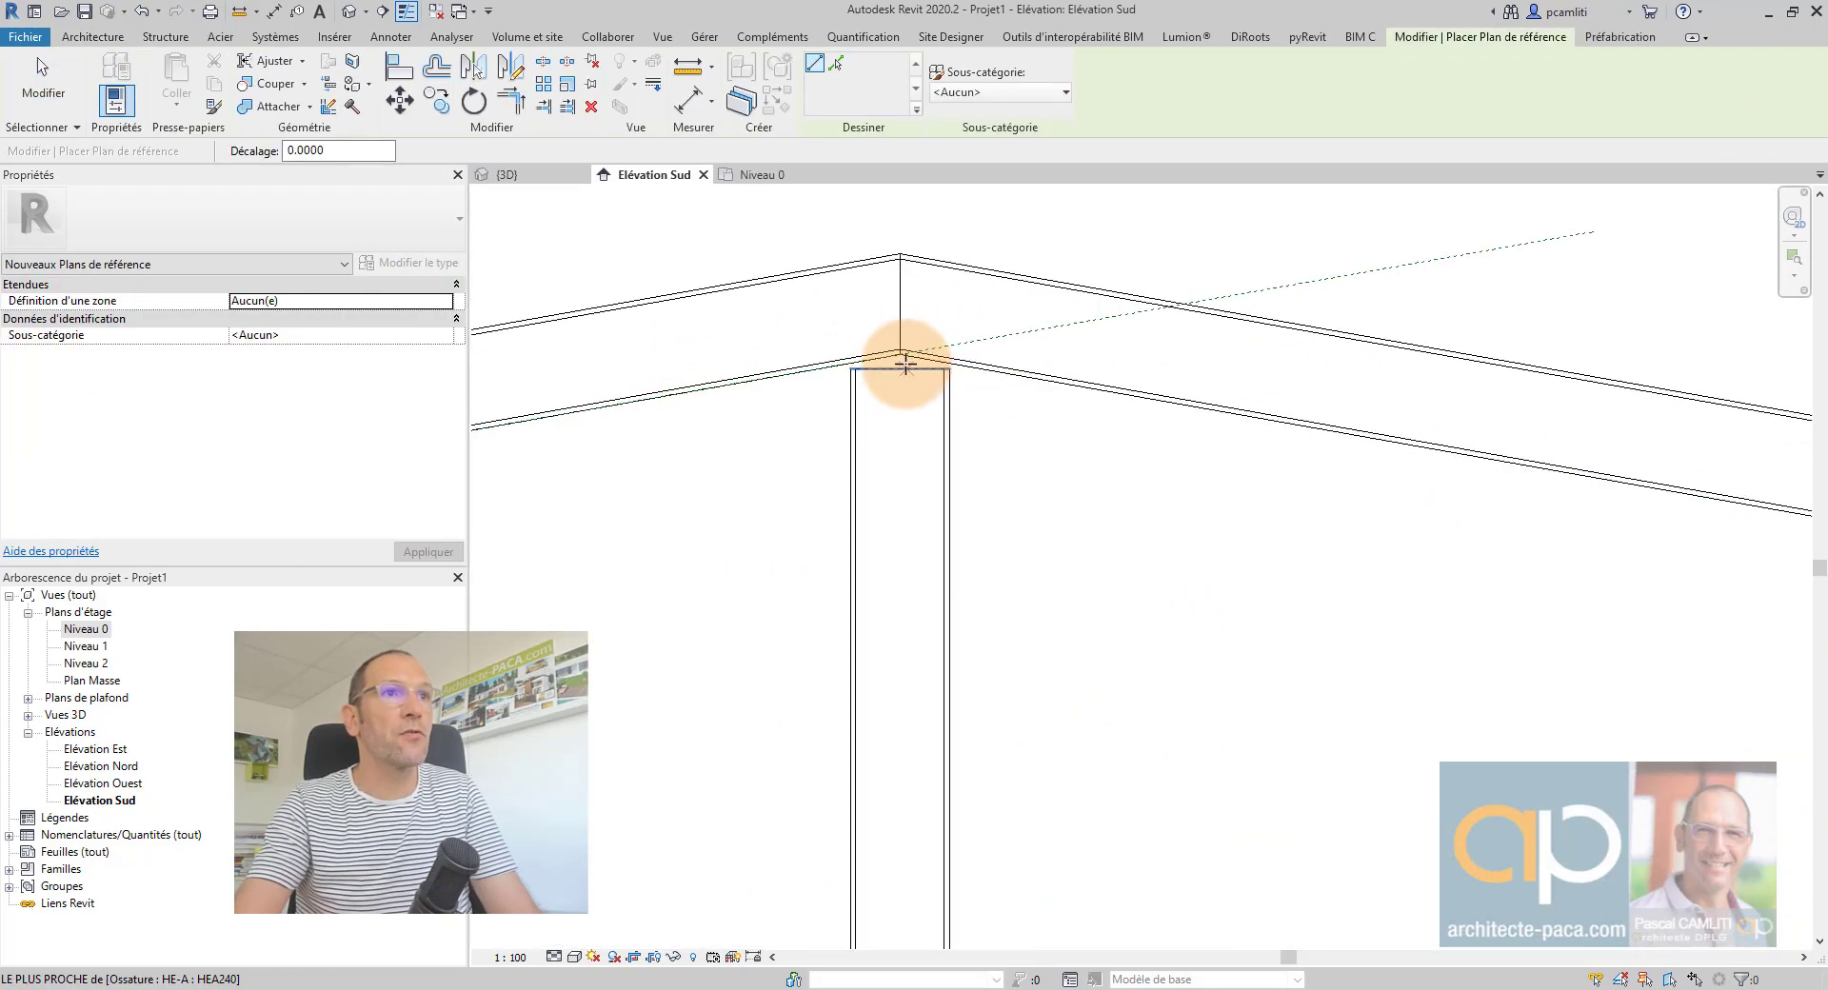
pyautogui.click(901, 357)
pyautogui.scroll(-5, 1034, 432)
pyautogui.moveTo(1714, 600); pyautogui.dragTo(1139, 510, button='middle')
pyautogui.scroll(2, 1139, 510)
pyautogui.scroll(4, 1428, 506)
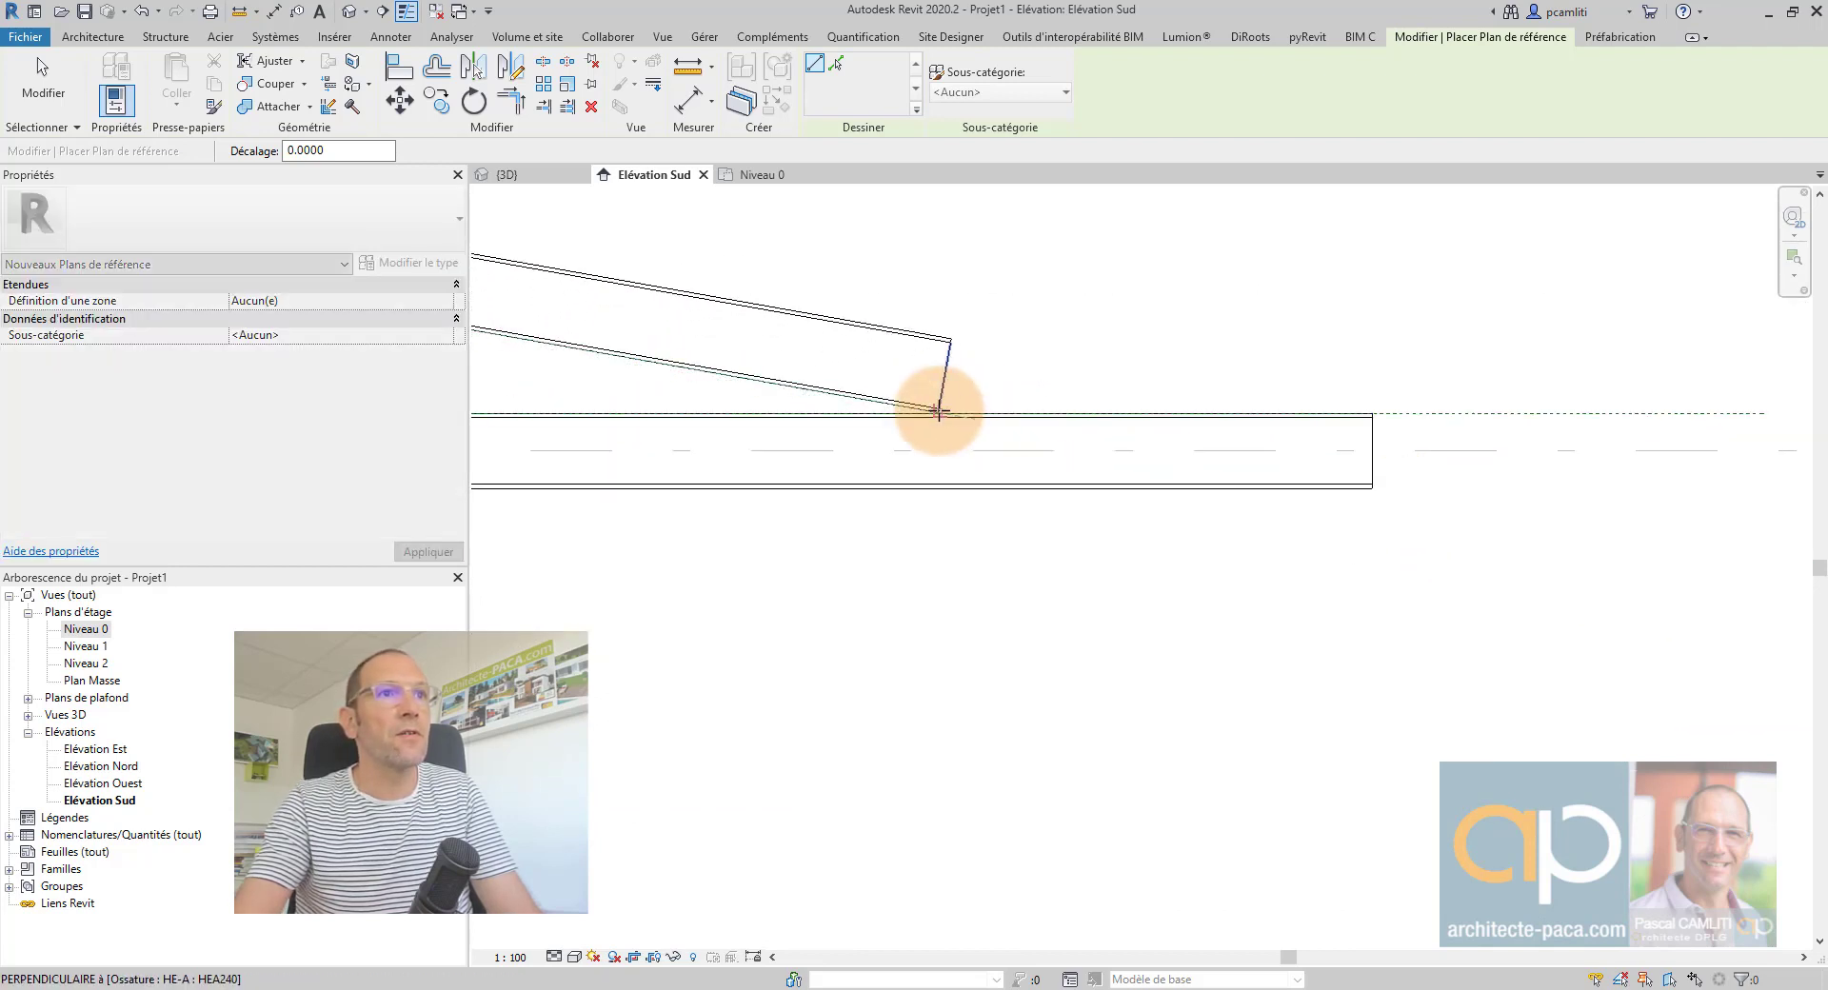
pyautogui.scroll(3, 945, 424)
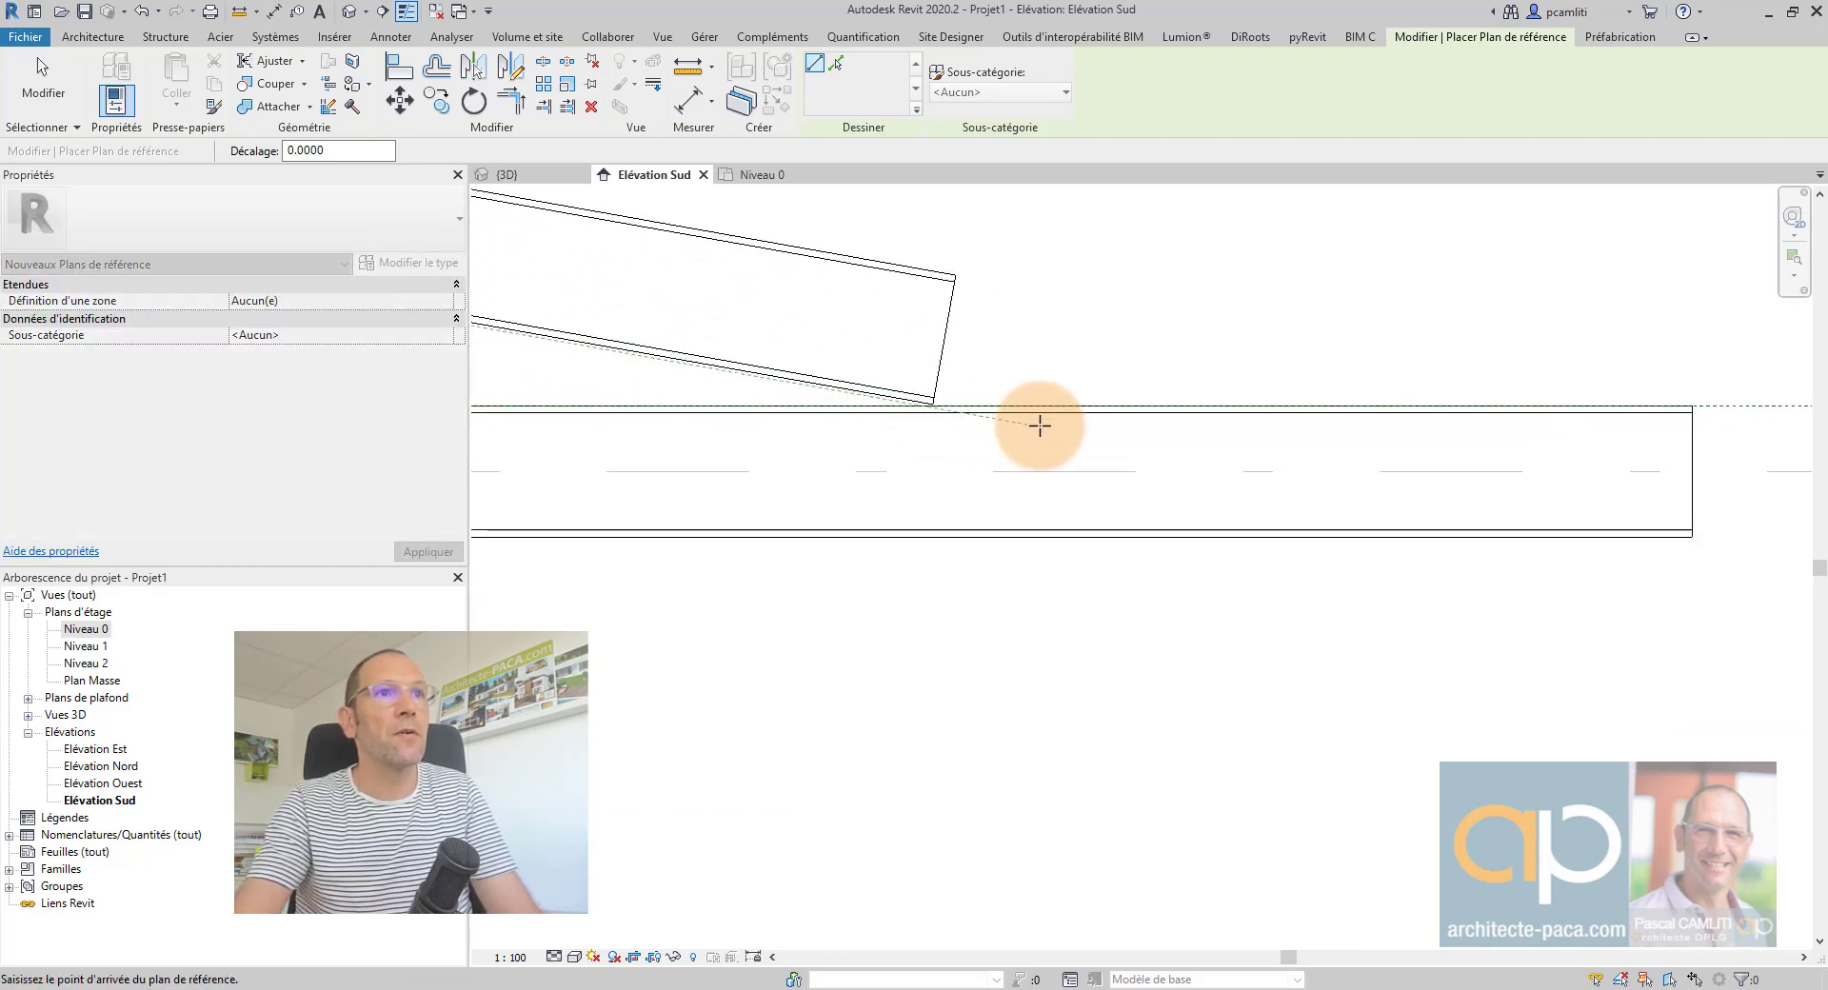
pyautogui.click(933, 404)
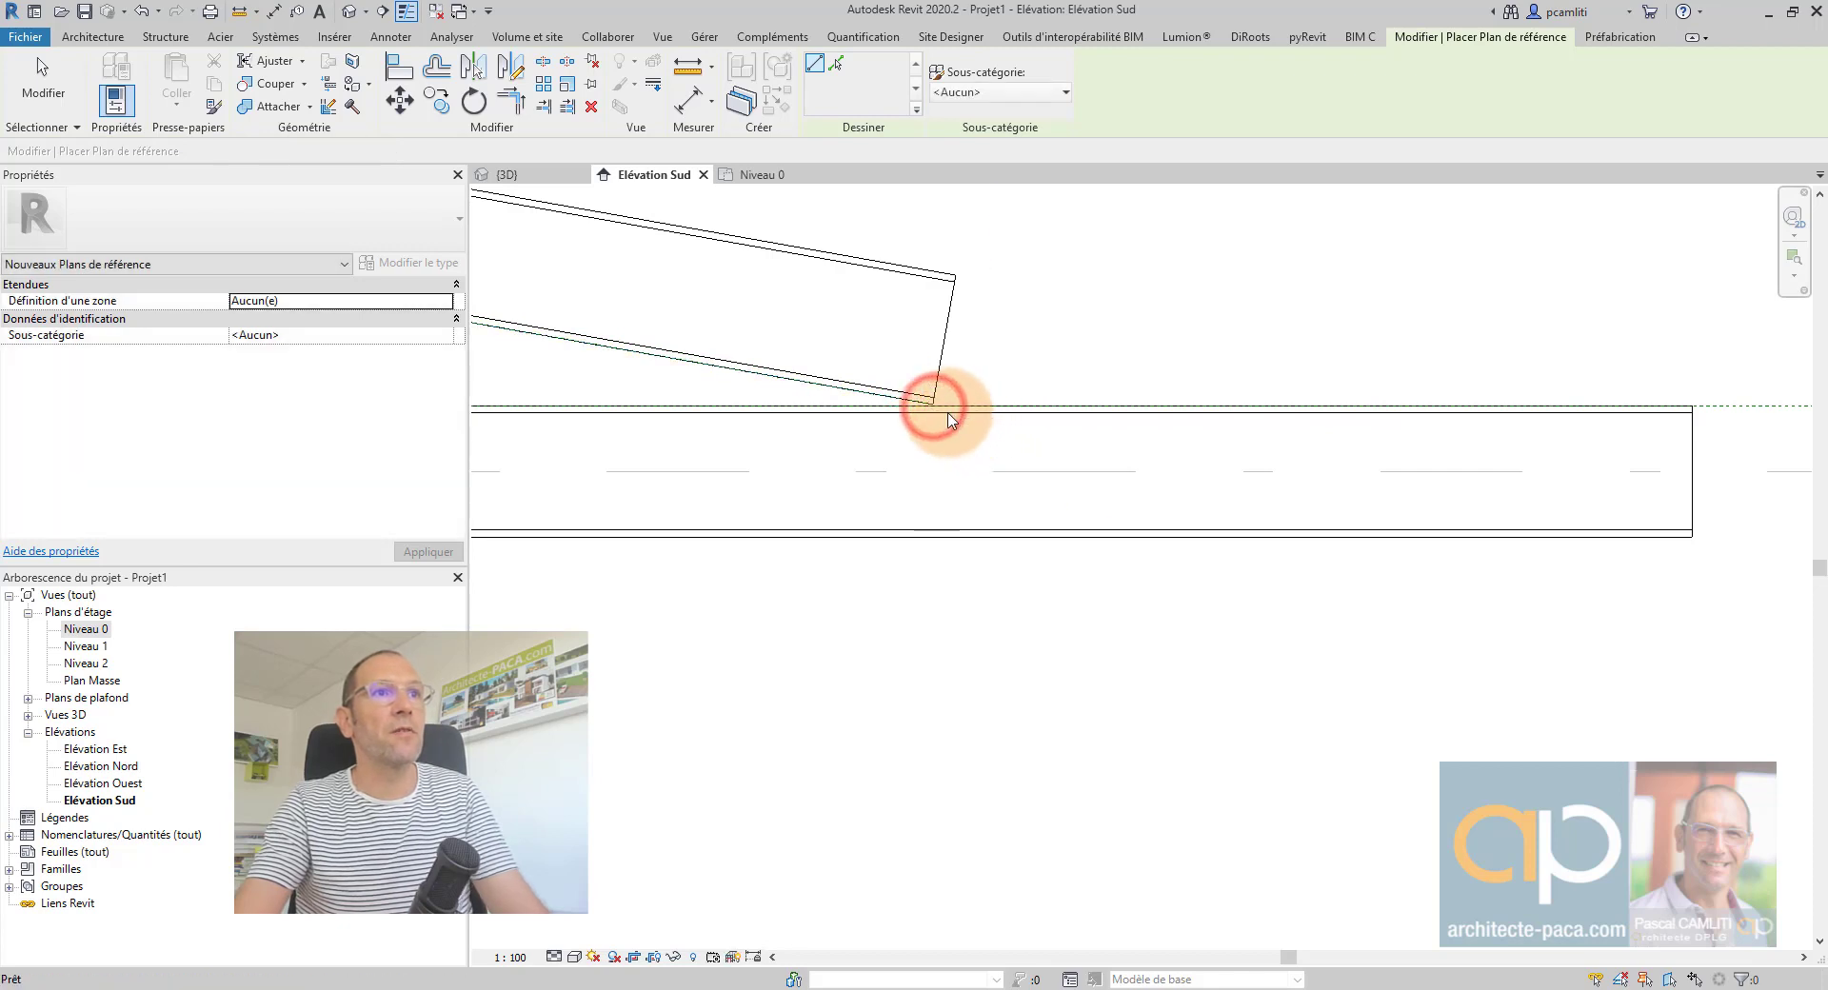
pyautogui.press('Escape')
pyautogui.press('Escape')
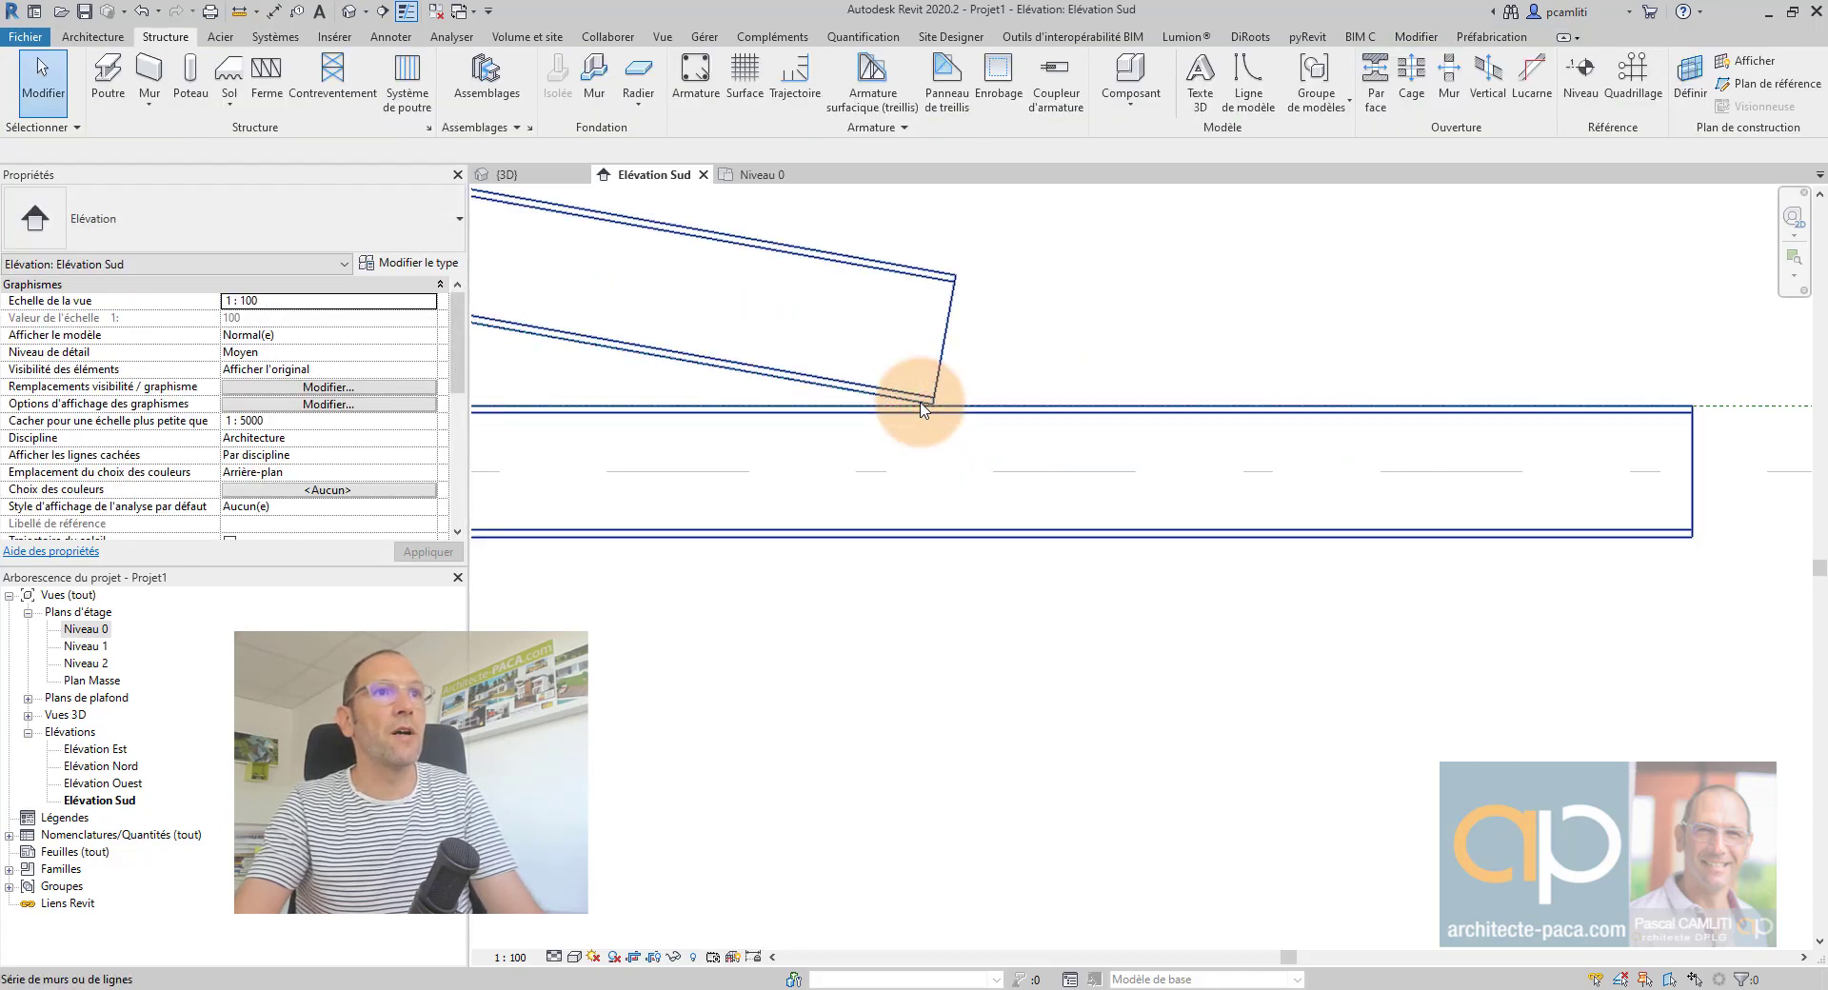
# - Extend the new reference plane at both ends, past the lower chord's right end and beyond the ridge to the left
pyautogui.click(920, 403)
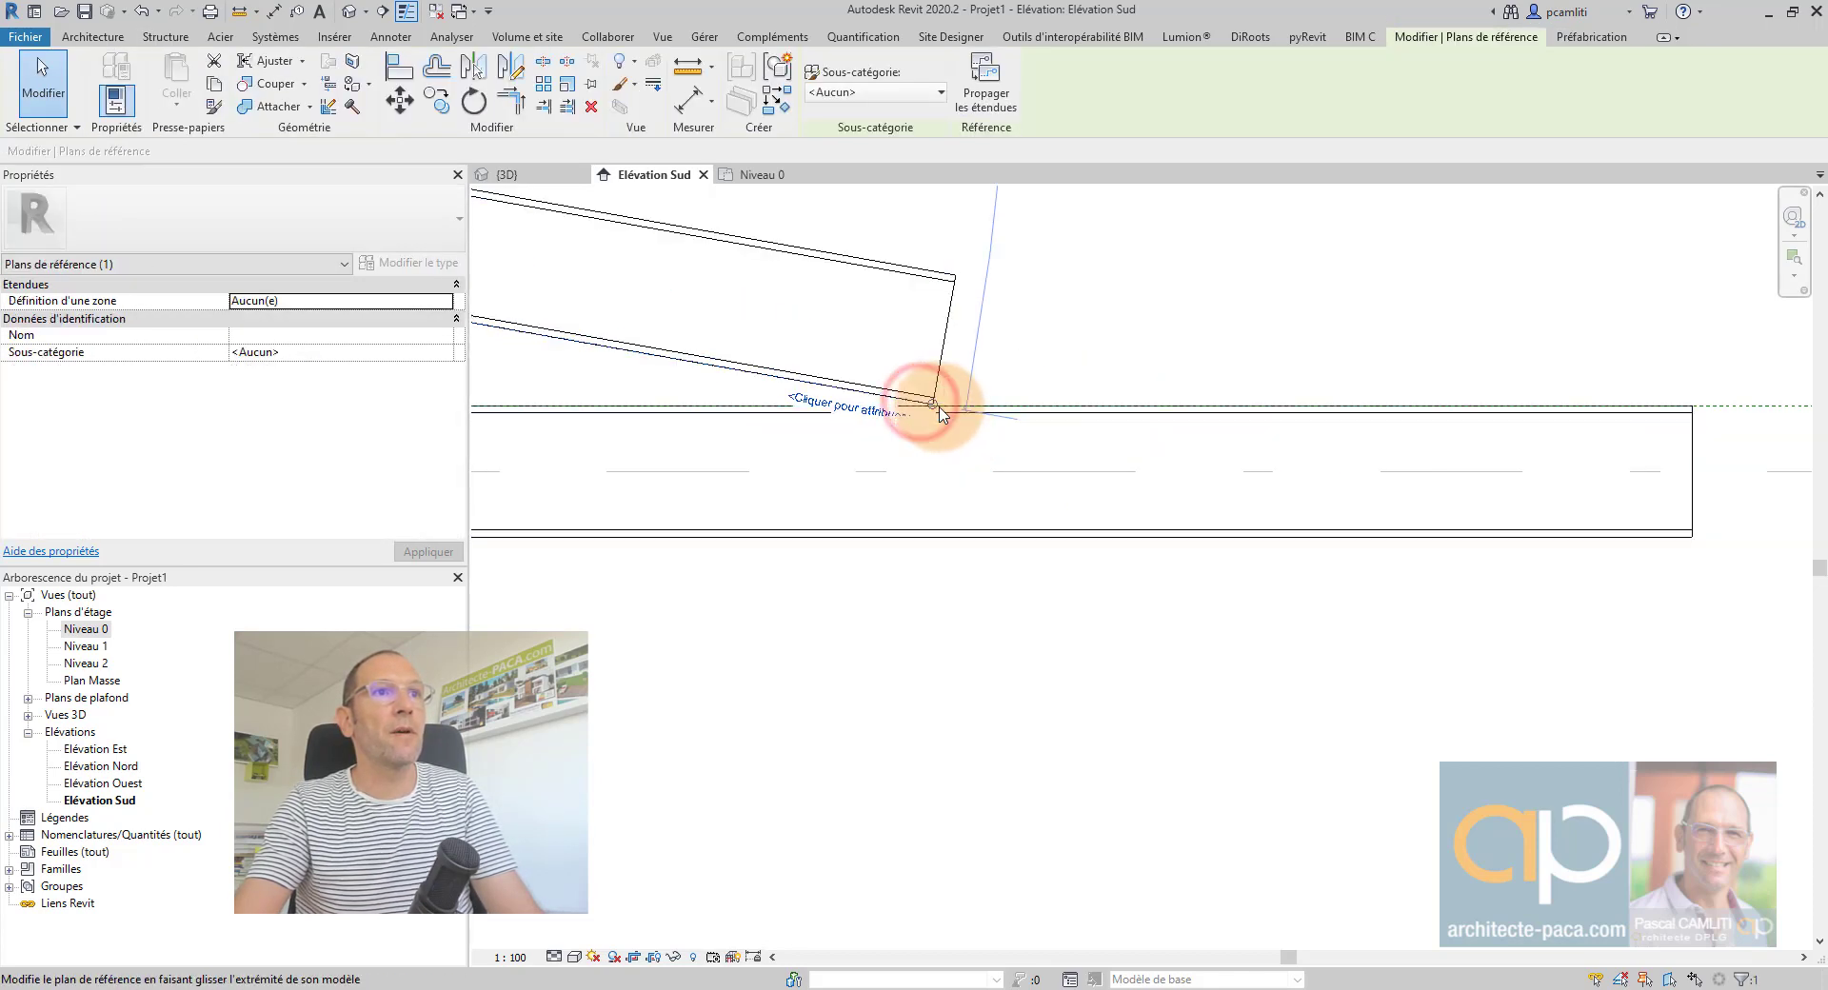
pyautogui.moveTo(936, 406); pyautogui.dragTo(1794, 607)
pyautogui.scroll(-6, 1728, 617)
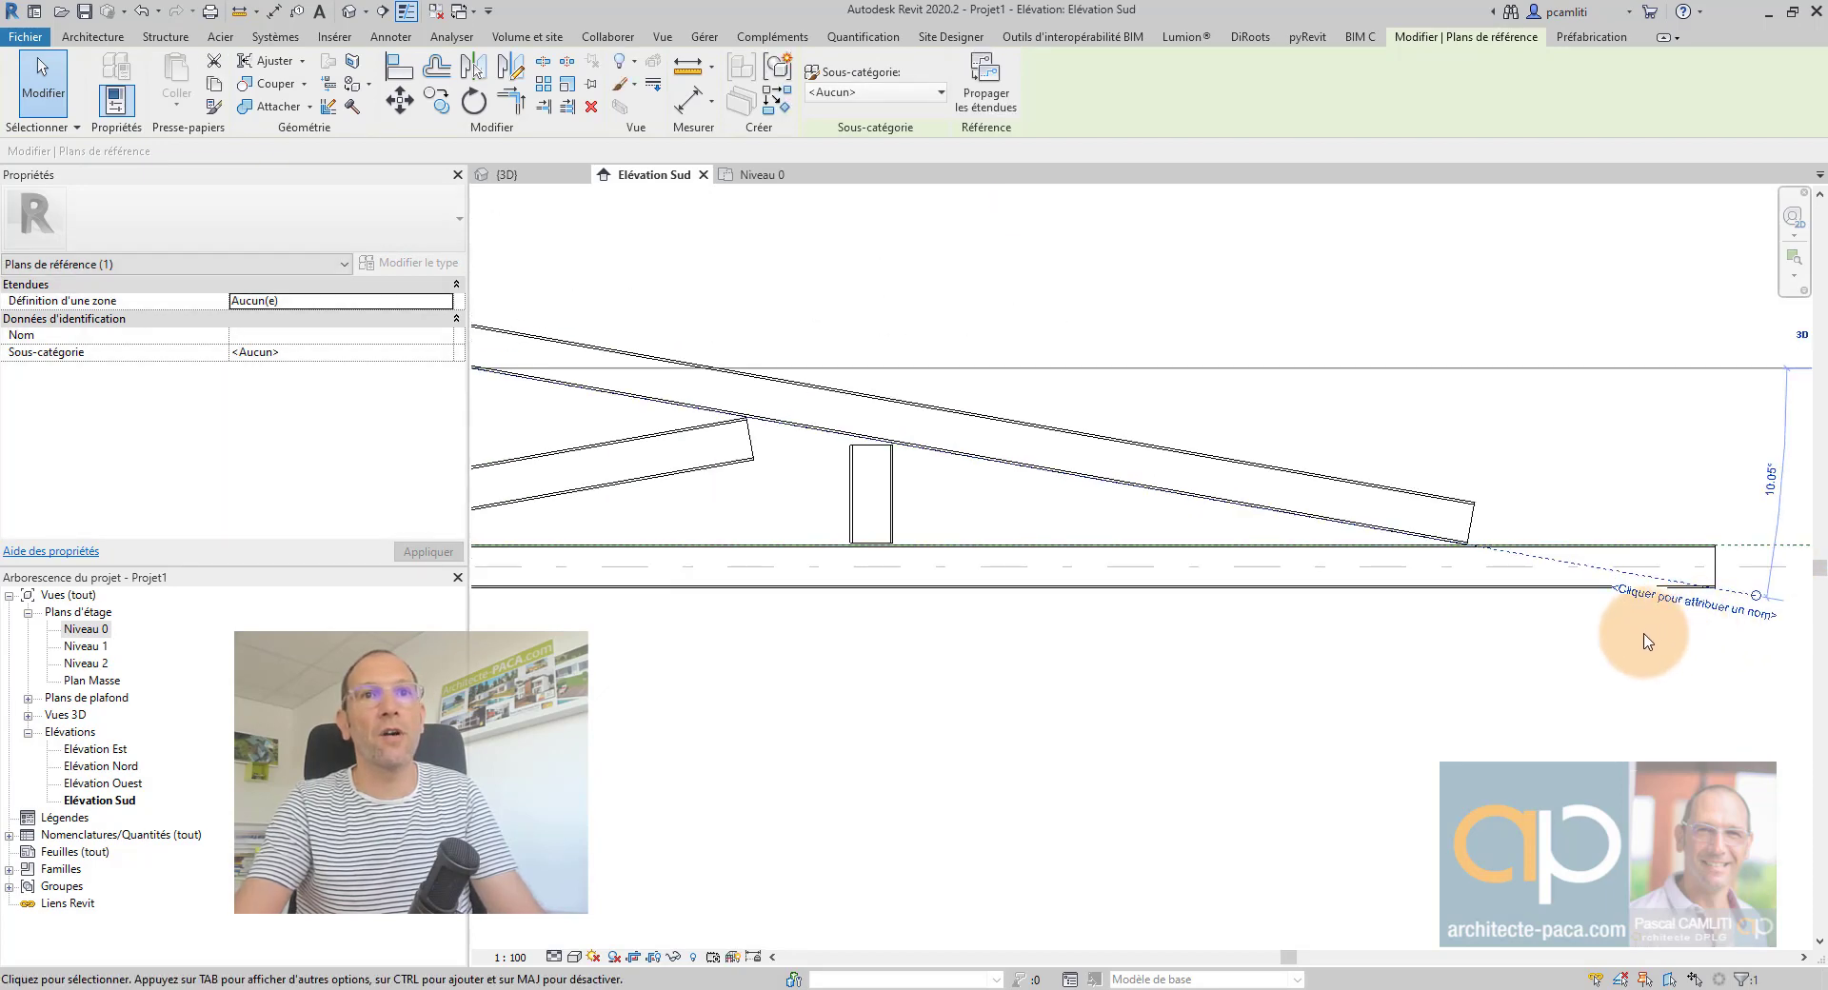
pyautogui.moveTo(1433, 671); pyautogui.dragTo(1747, 705, button='middle')
pyautogui.moveTo(771, 631); pyautogui.dragTo(1041, 555, button='middle')
pyautogui.scroll(5, 865, 408)
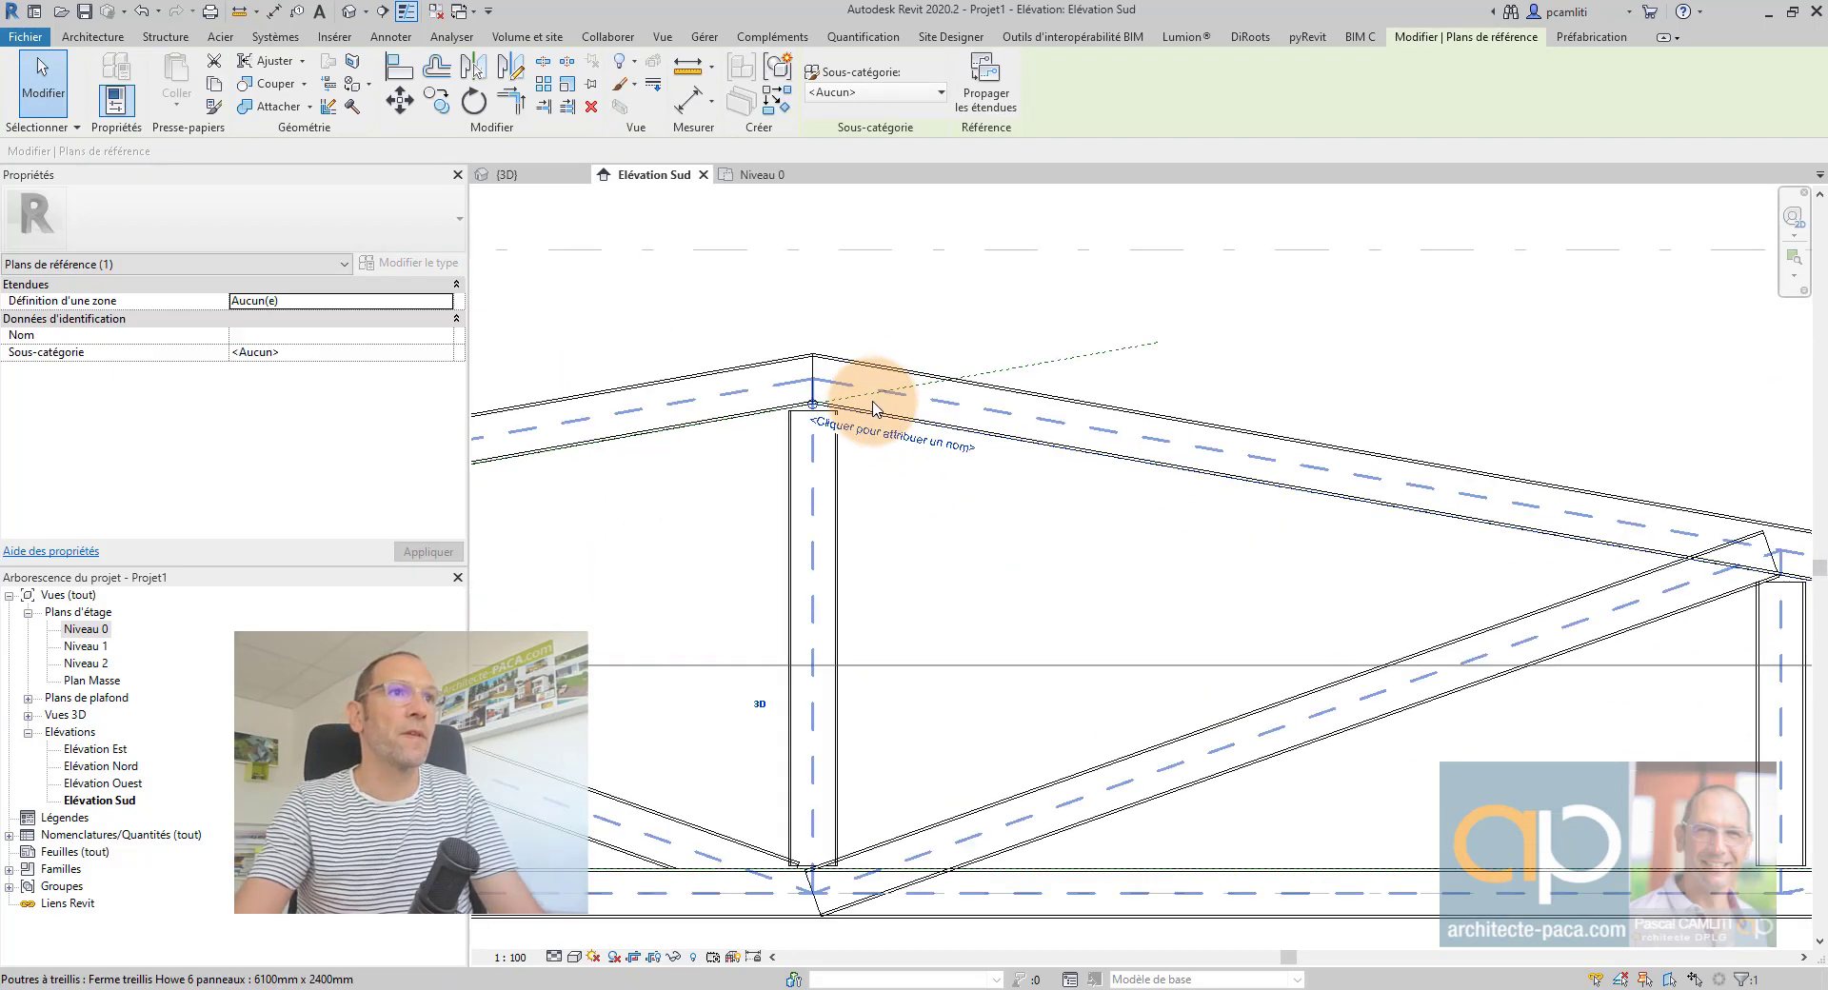
pyautogui.moveTo(771, 409); pyautogui.dragTo(489, 355)
pyautogui.scroll(-3, 947, 441)
pyautogui.moveTo(947, 440); pyautogui.dragTo(1236, 551, button='middle')
pyautogui.scroll(3, 828, 473)
pyautogui.press('Escape')
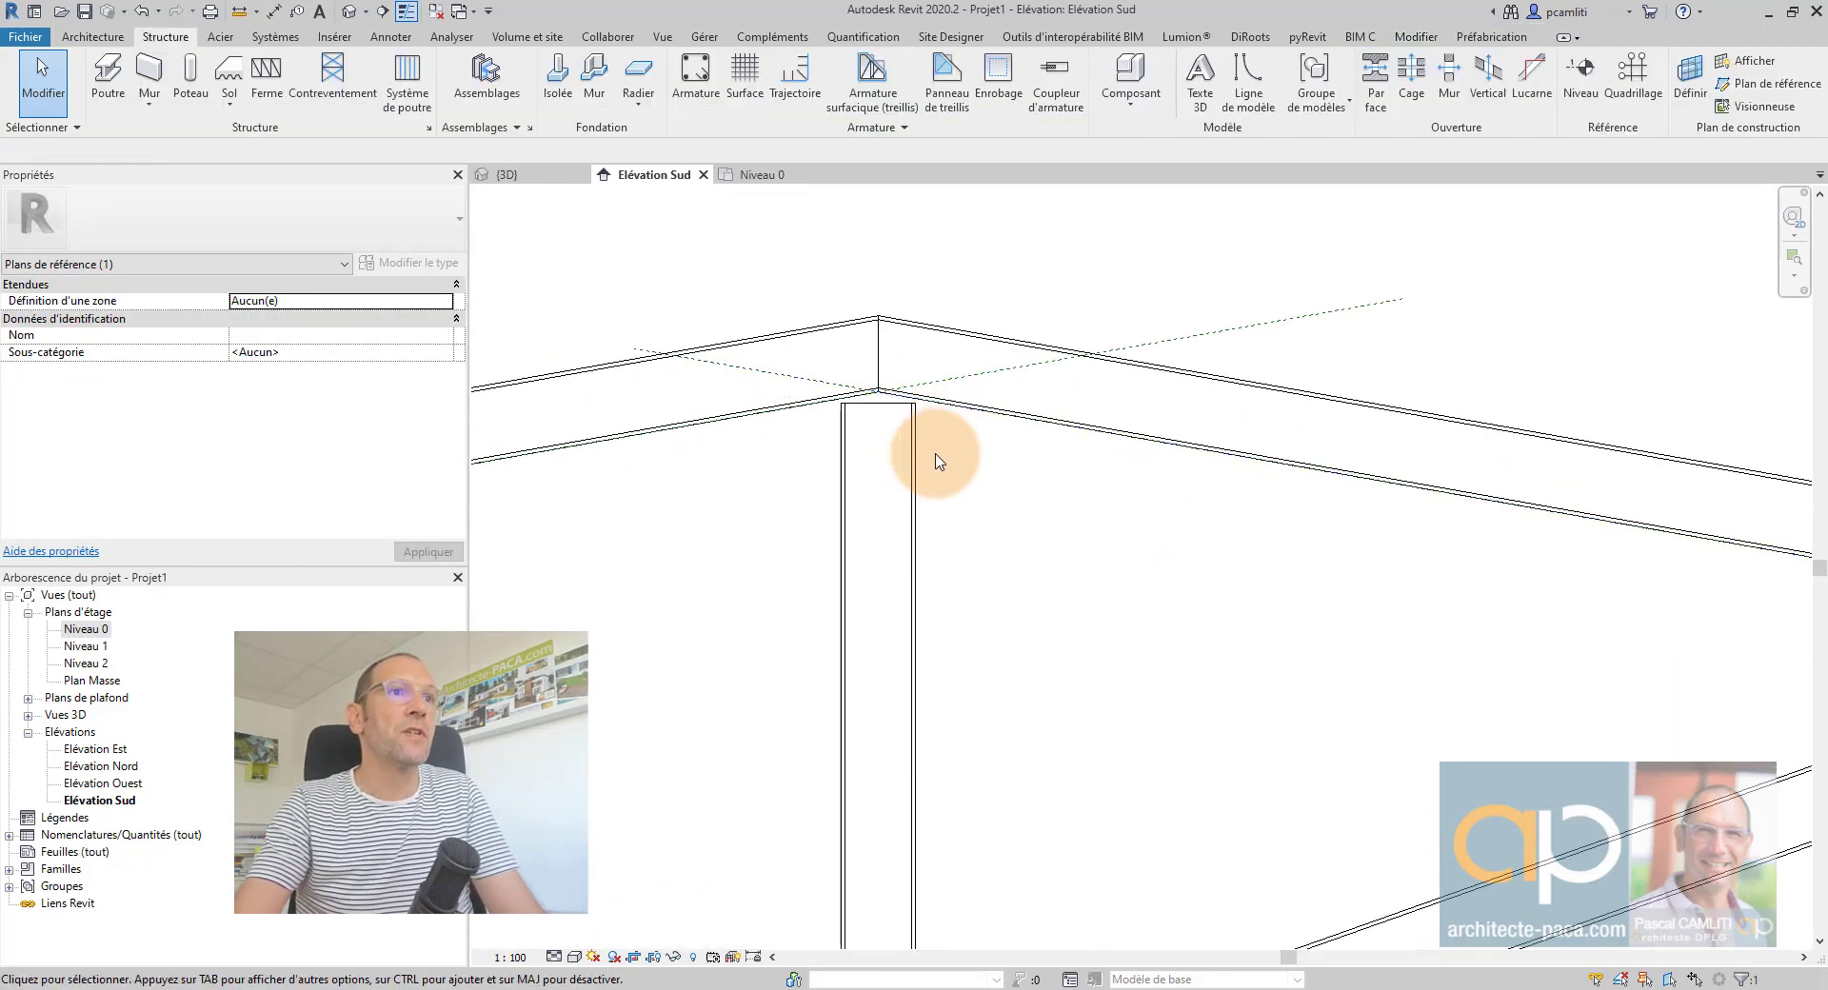
# - Unpin the central post and extend its top above the intersection of the reference planes, to an end joint reduction of about -0.0615
pyautogui.click(914, 455)
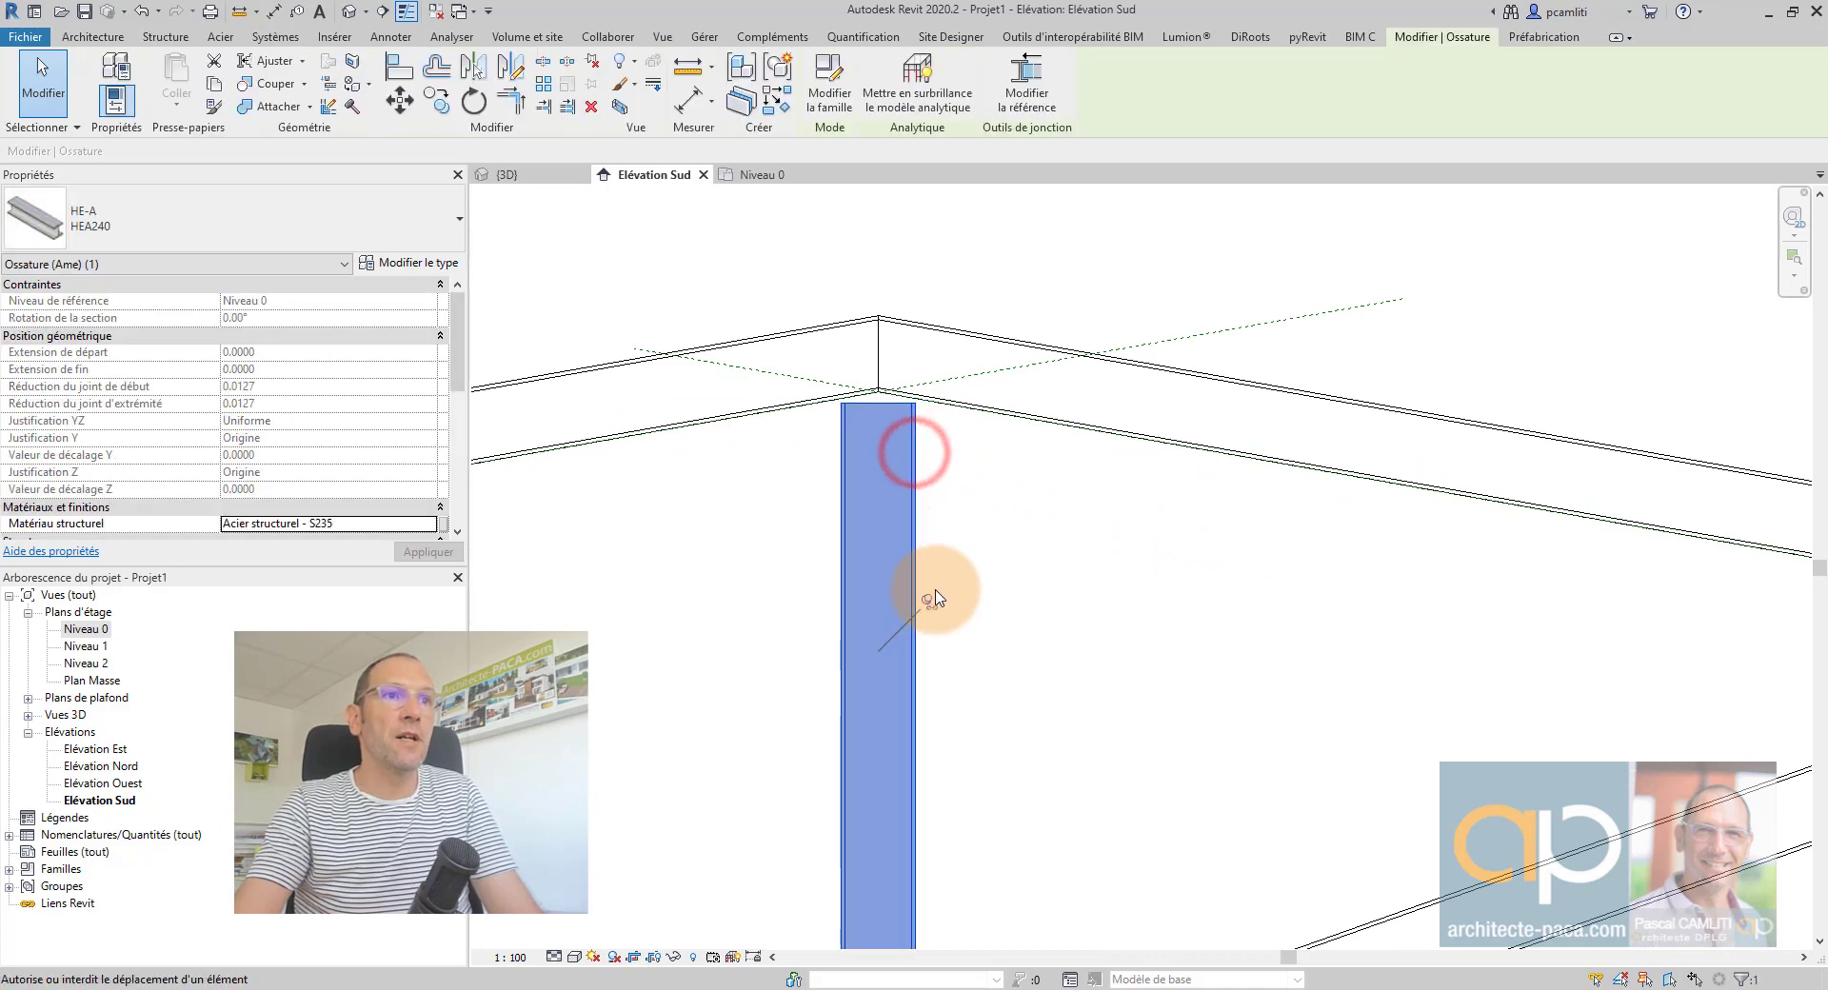
pyautogui.click(931, 602)
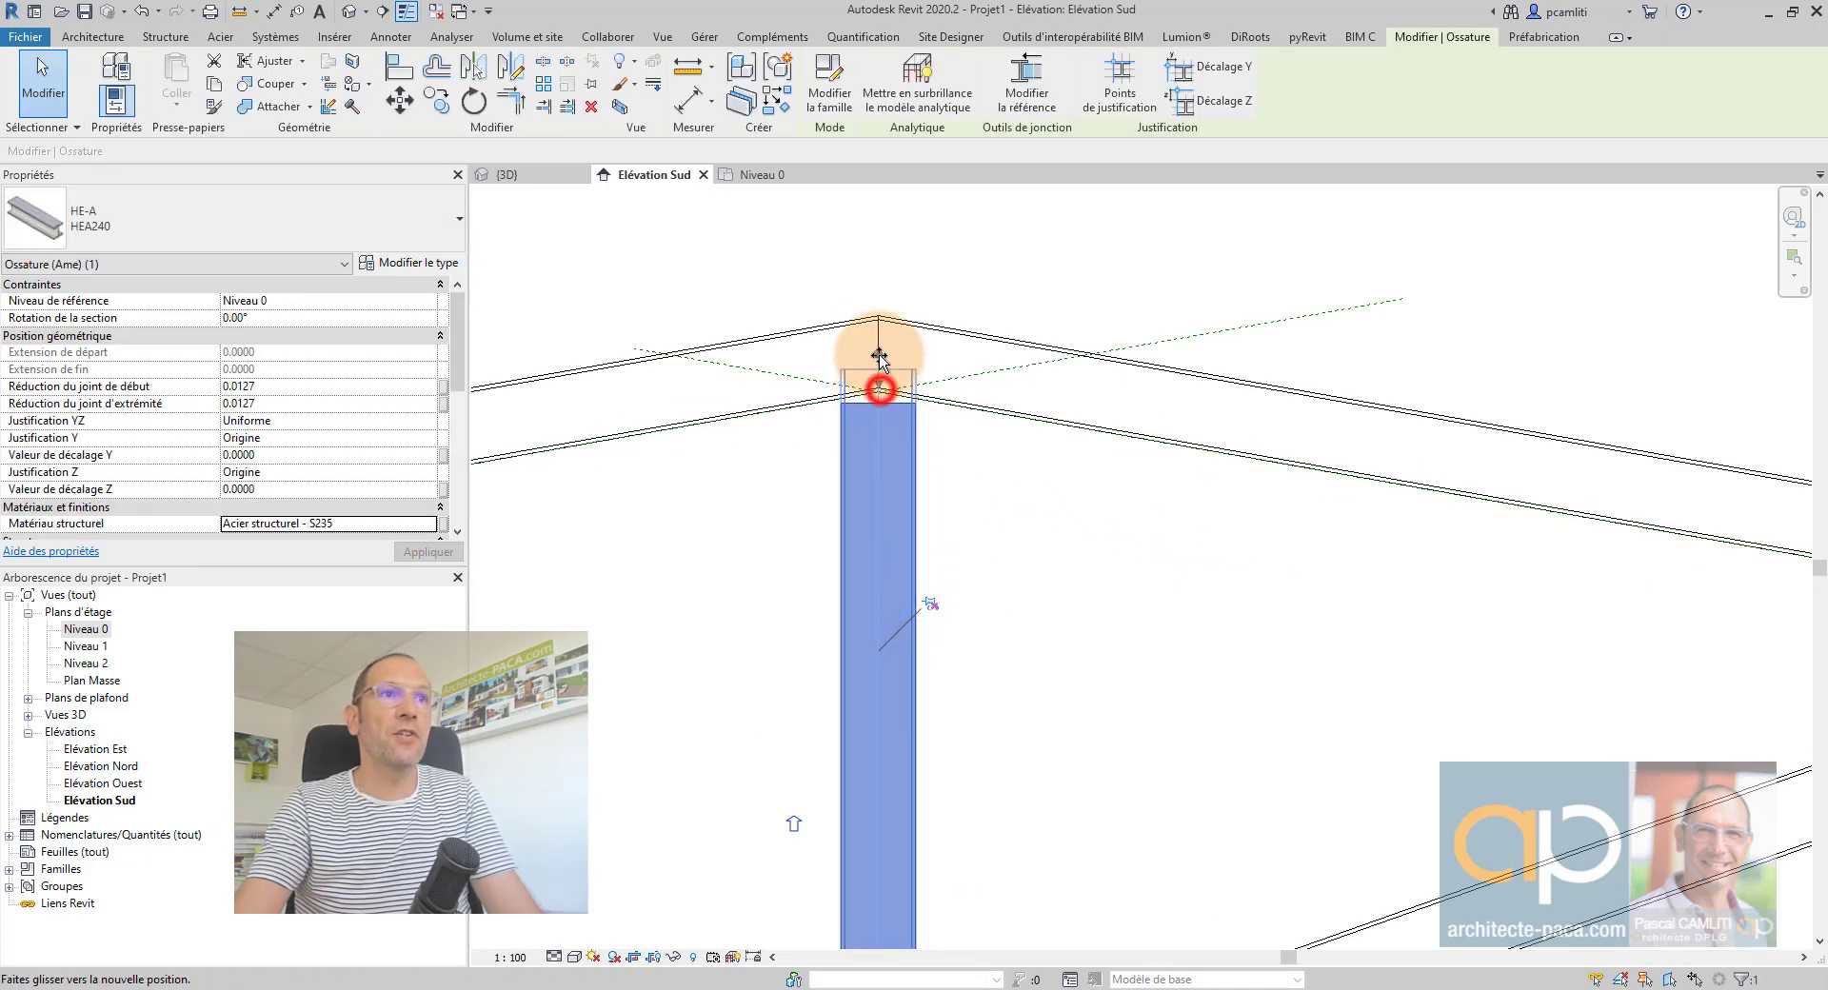
pyautogui.moveTo(891, 295); pyautogui.dragTo(908, 368)
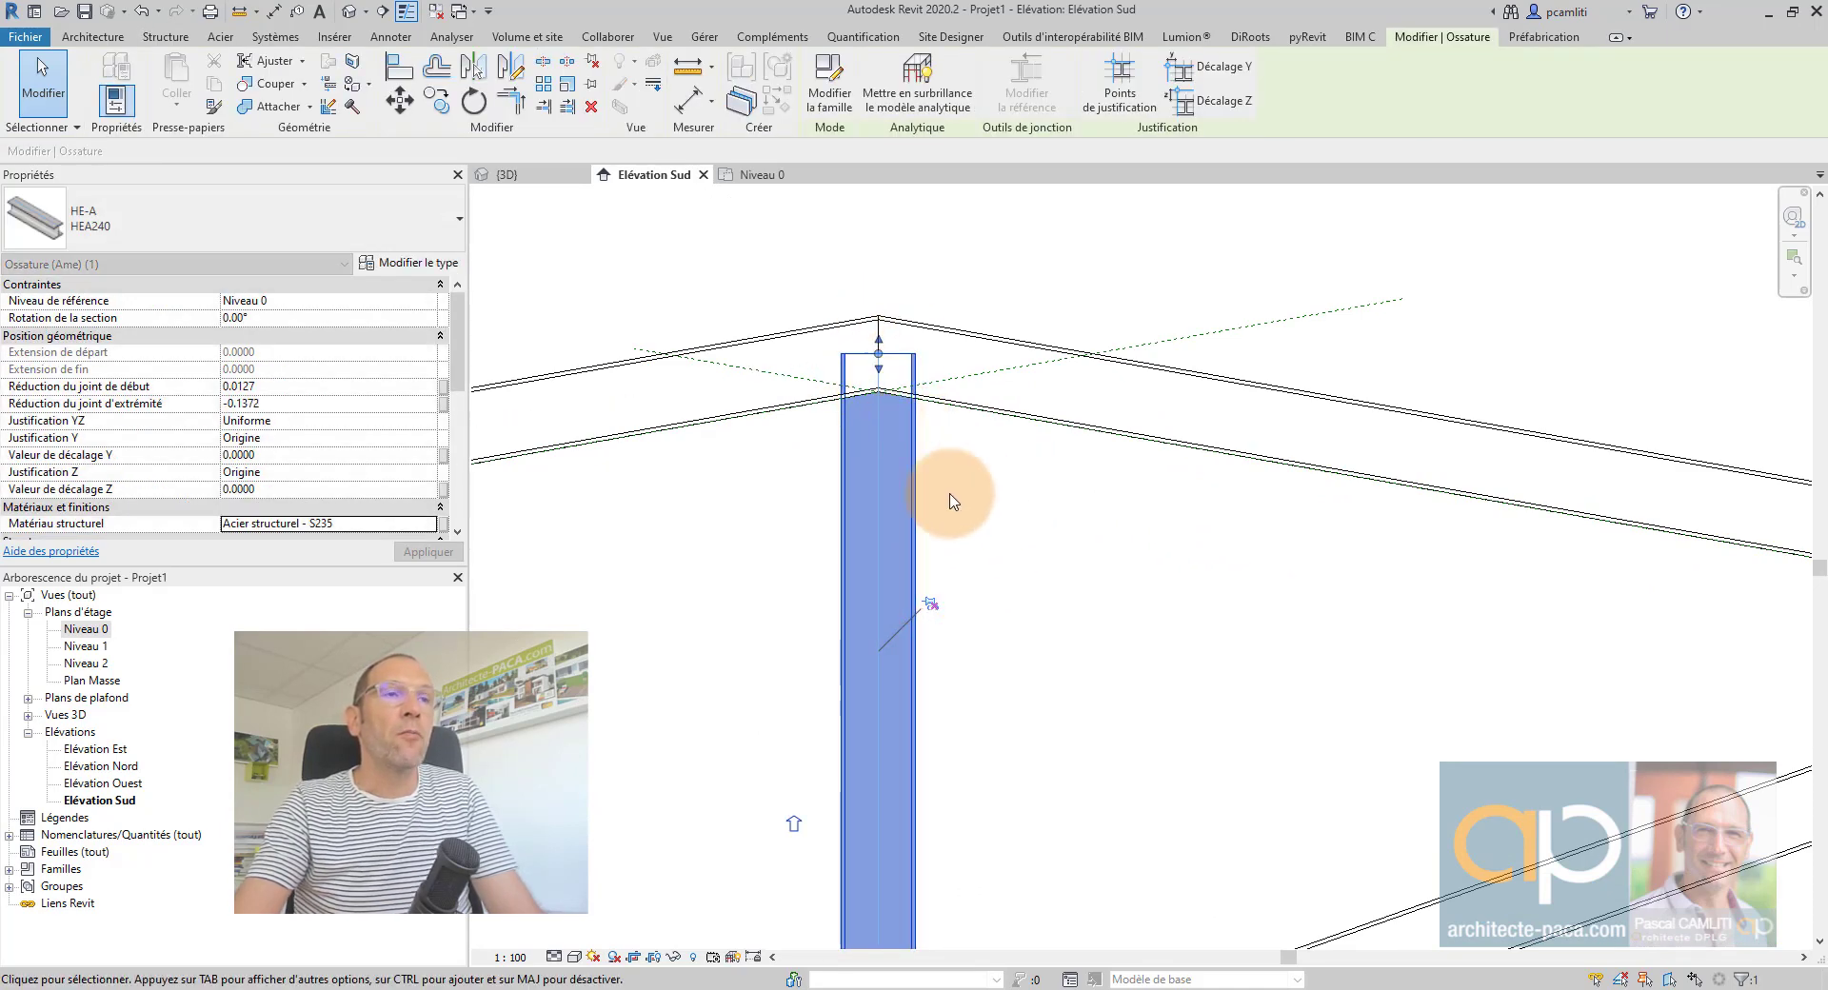
pyautogui.scroll(2, 867, 376)
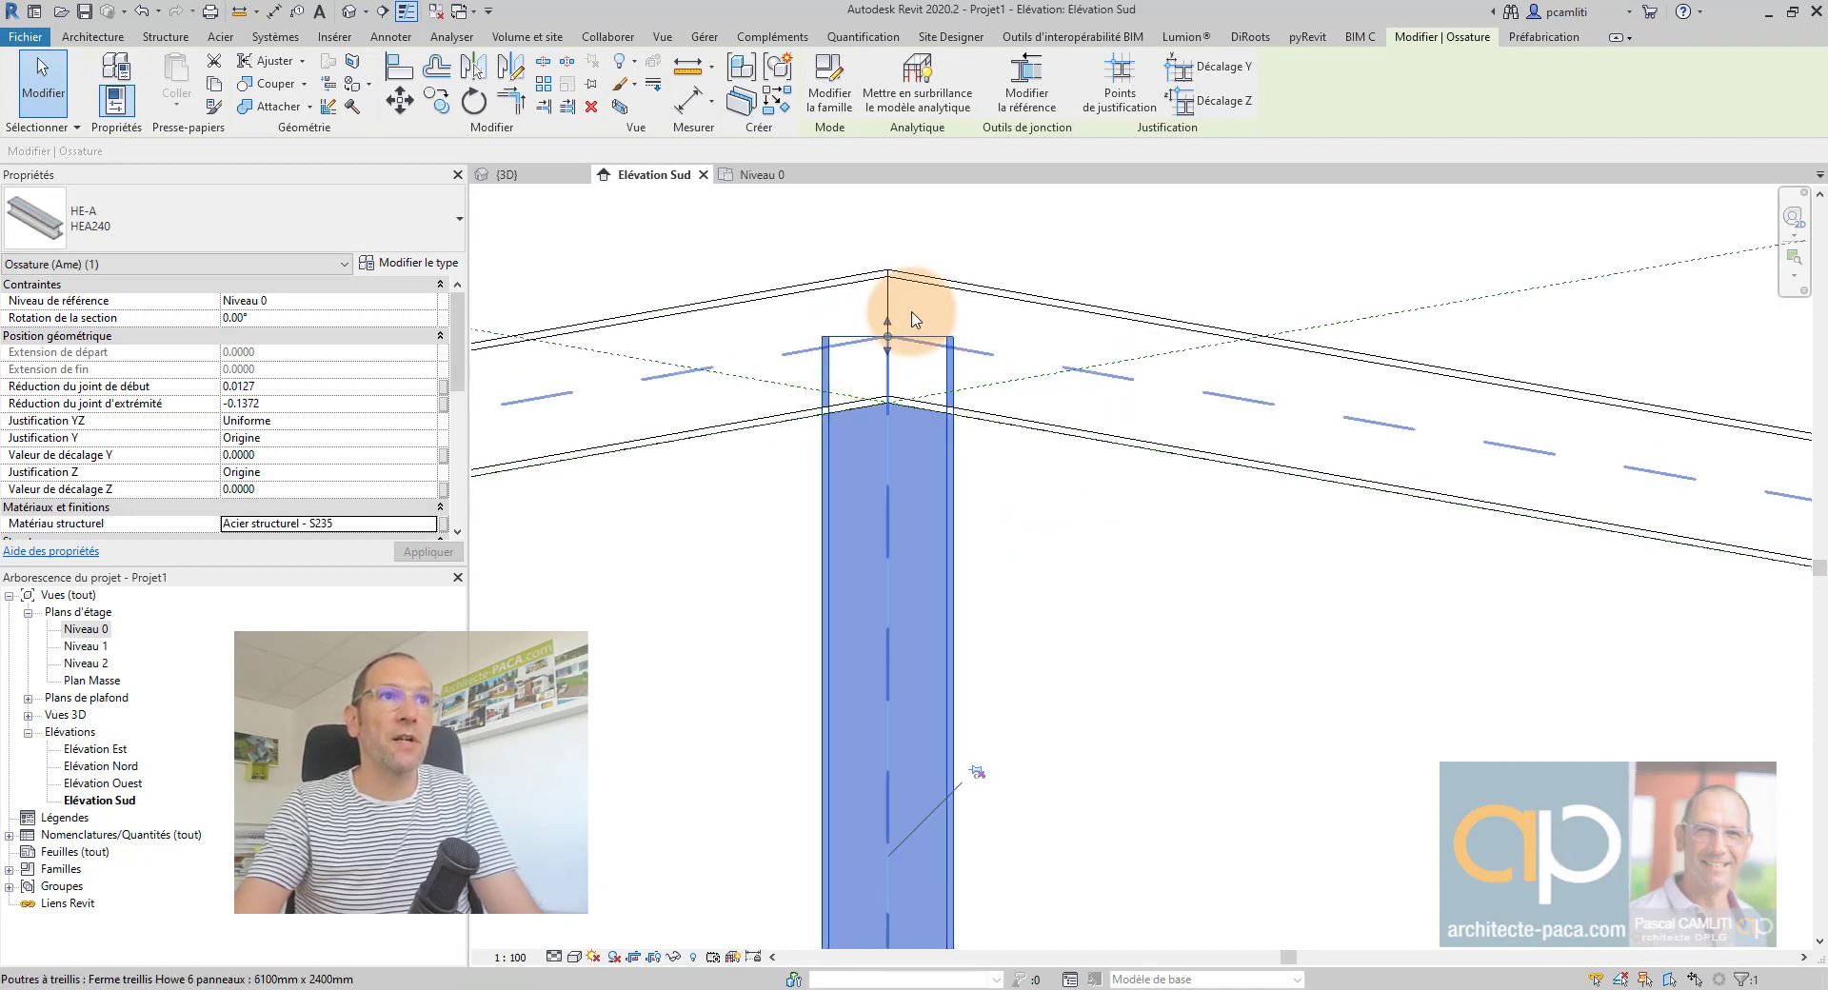
pyautogui.moveTo(892, 330)
pyautogui.mouseDown()
pyautogui.moveTo(893, 402)
pyautogui.moveTo(857, 379)
pyautogui.moveTo(847, 338)
pyautogui.mouseUp()
pyautogui.scroll(2, 890, 407)
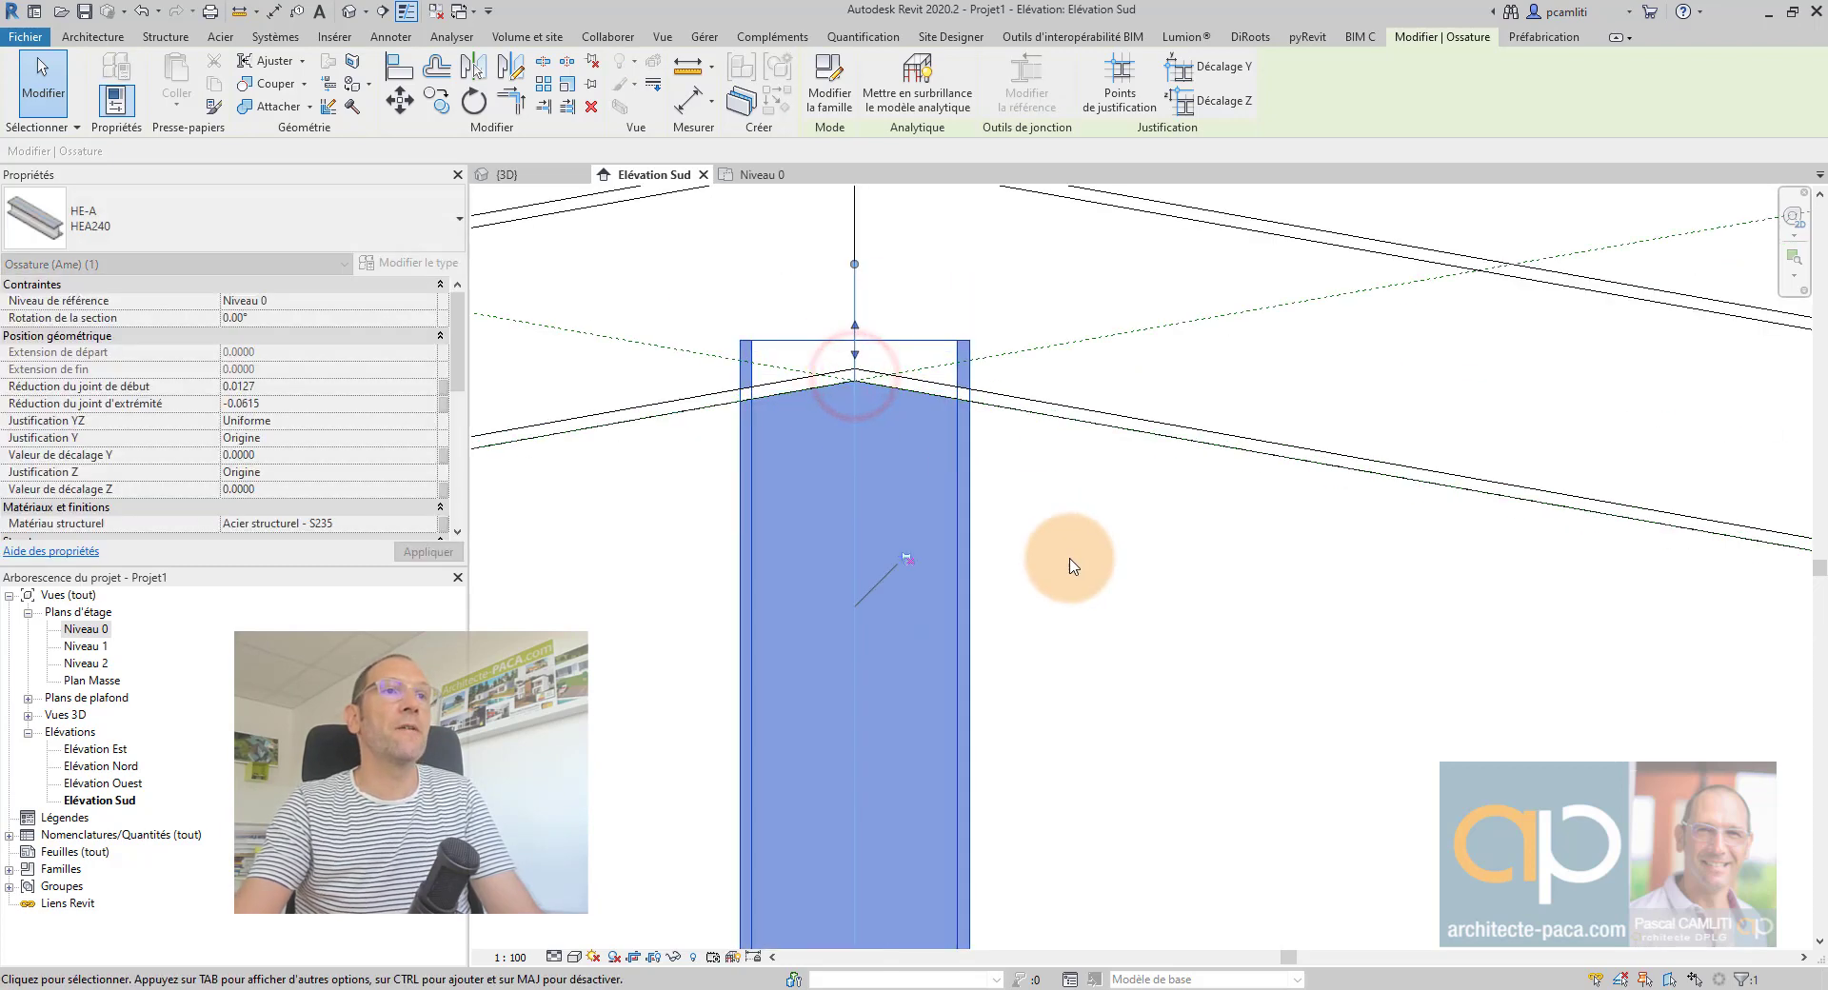
pyautogui.scroll(-1, 1089, 573)
pyautogui.moveTo(1090, 576); pyautogui.dragTo(1139, 579, button='middle')
pyautogui.scroll(1, 953, 418)
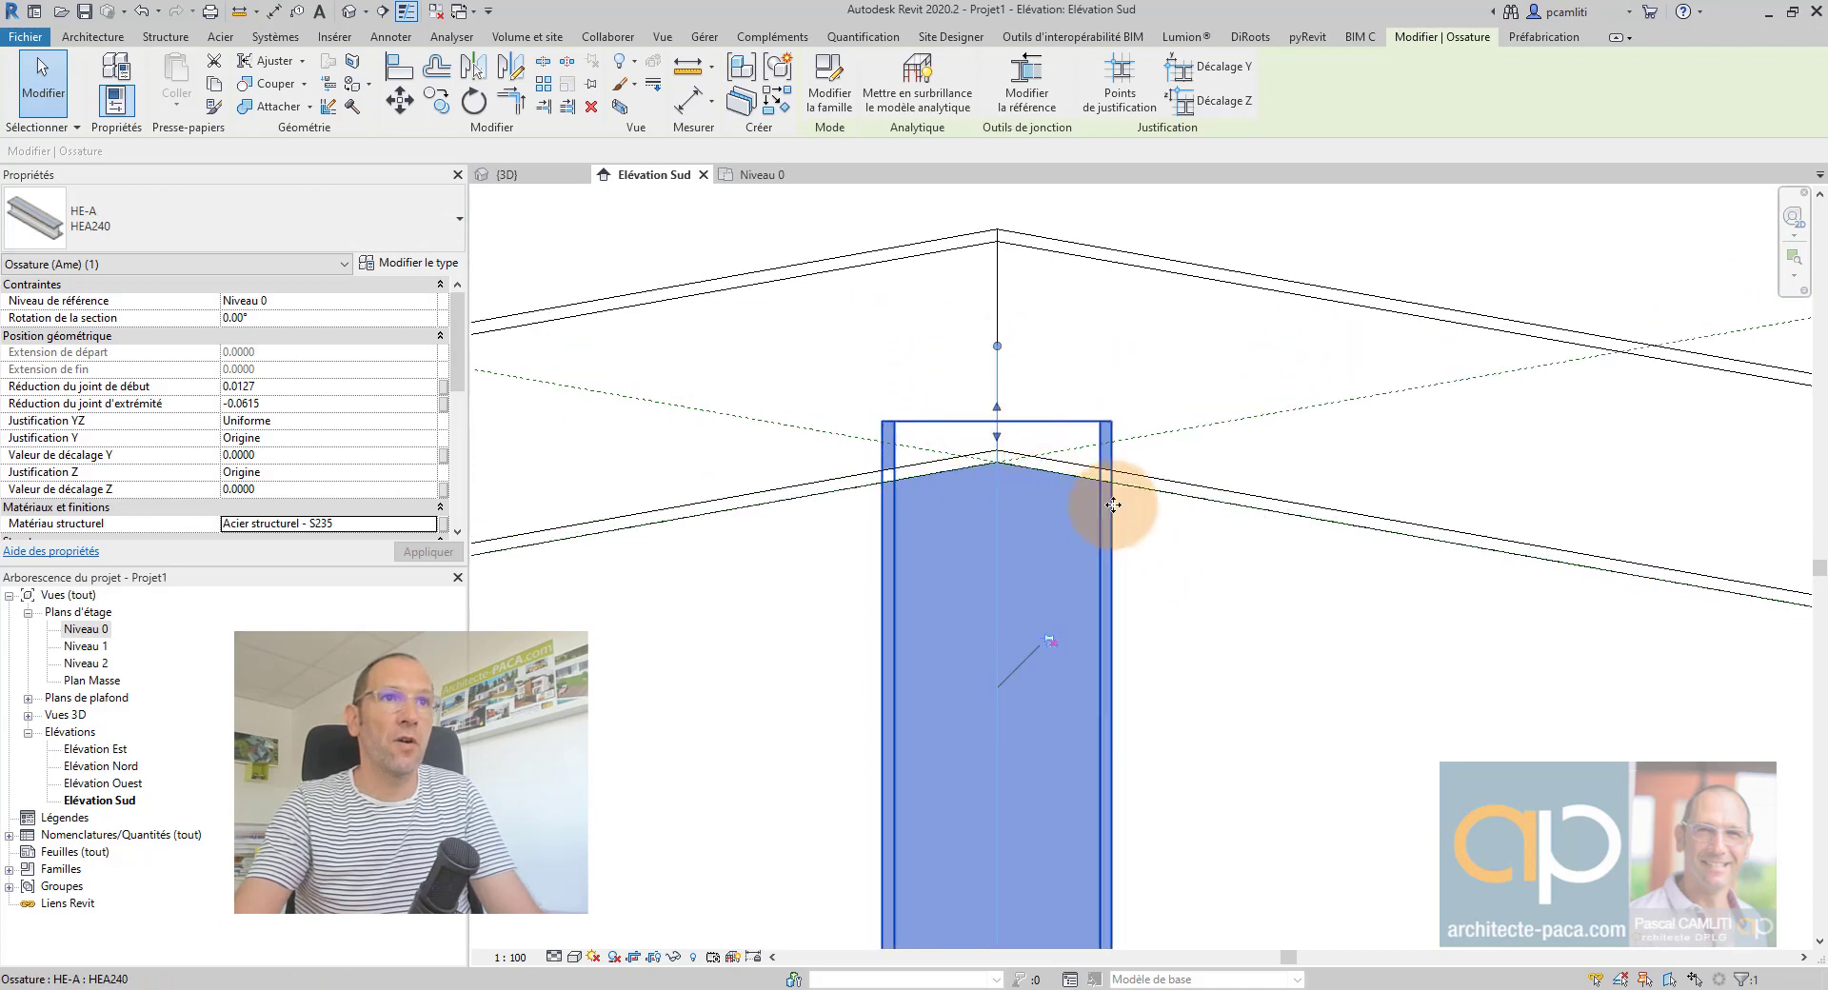
pyautogui.click(1226, 590)
pyautogui.scroll(-2, 1233, 590)
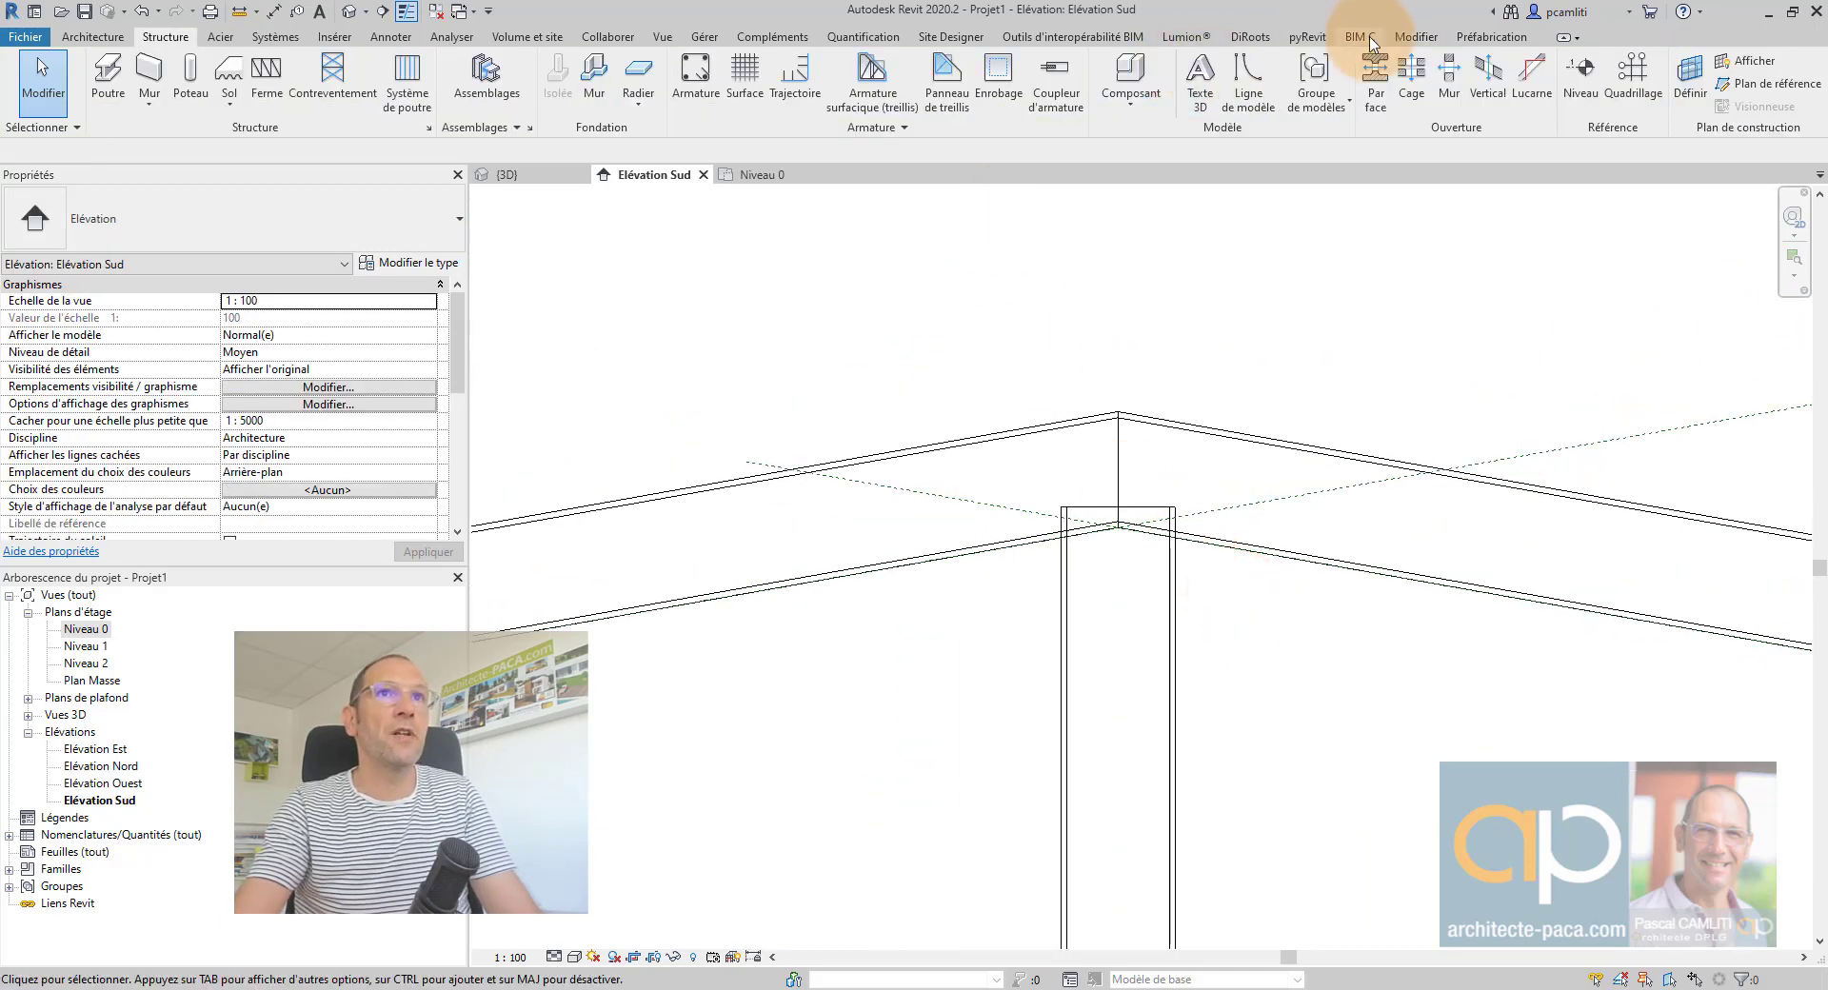
# - Cut the top of the central post with both sloping reference planes
pyautogui.click(1406, 40)
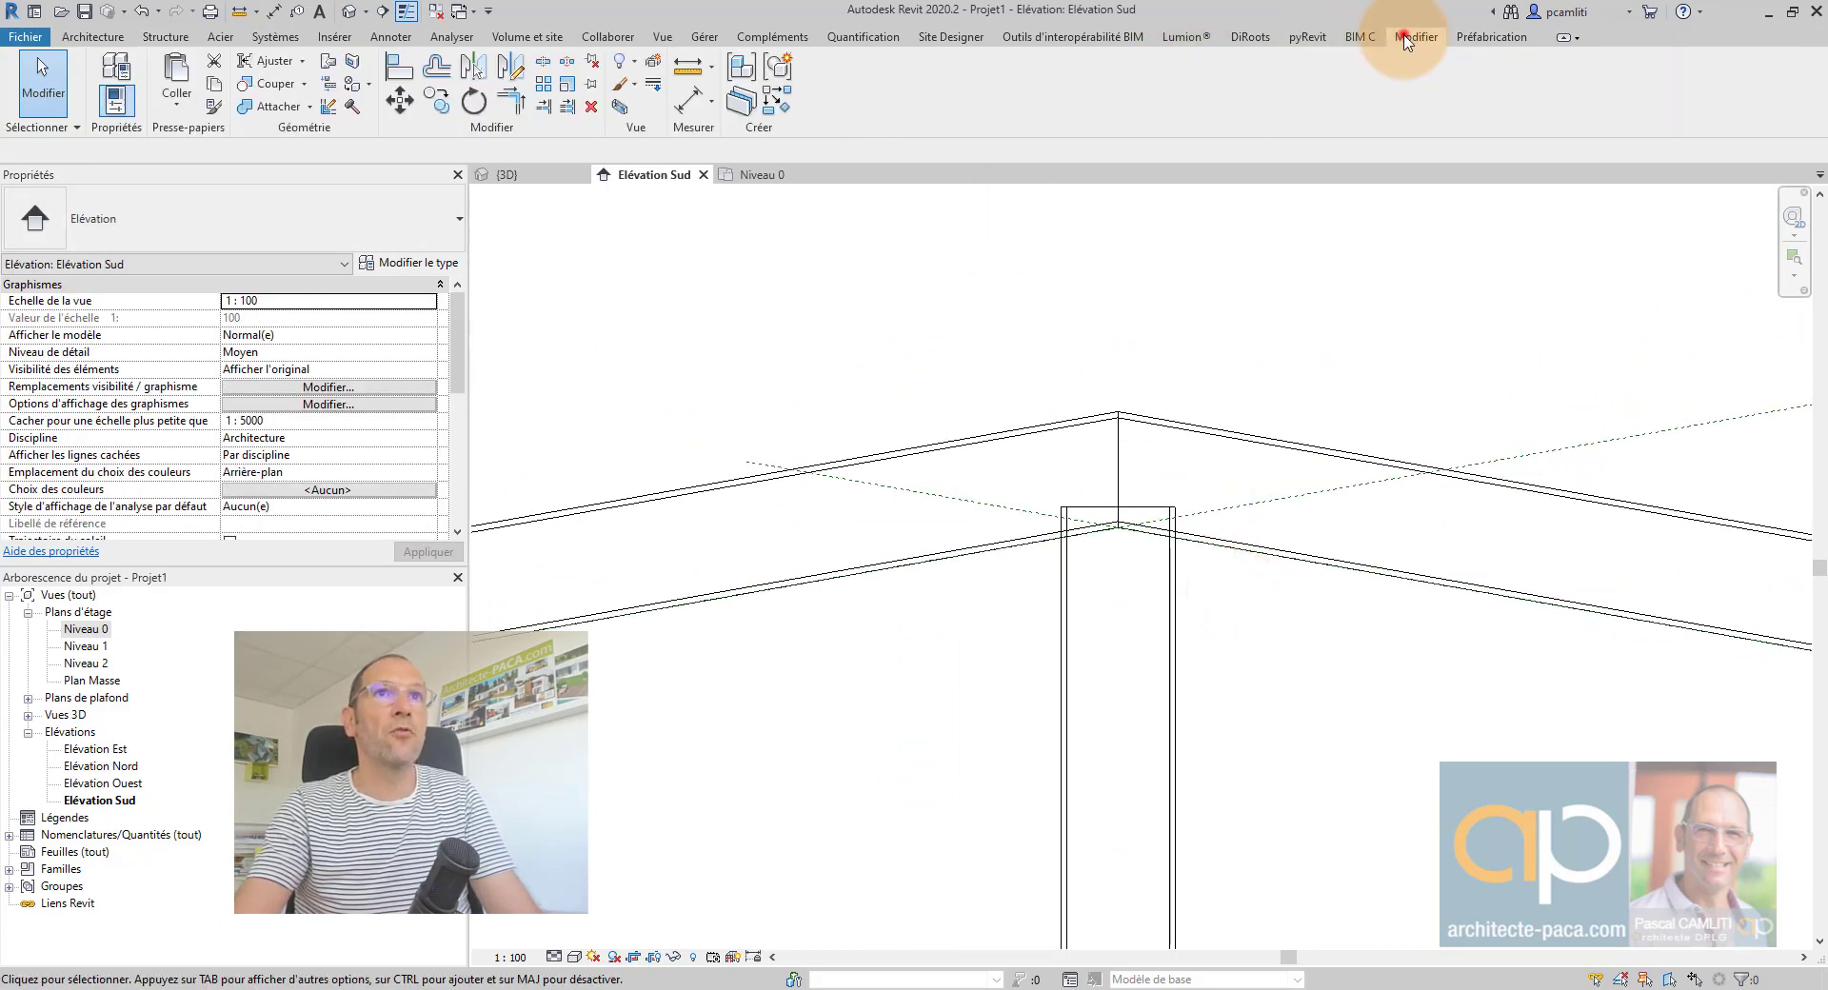
pyautogui.click(279, 90)
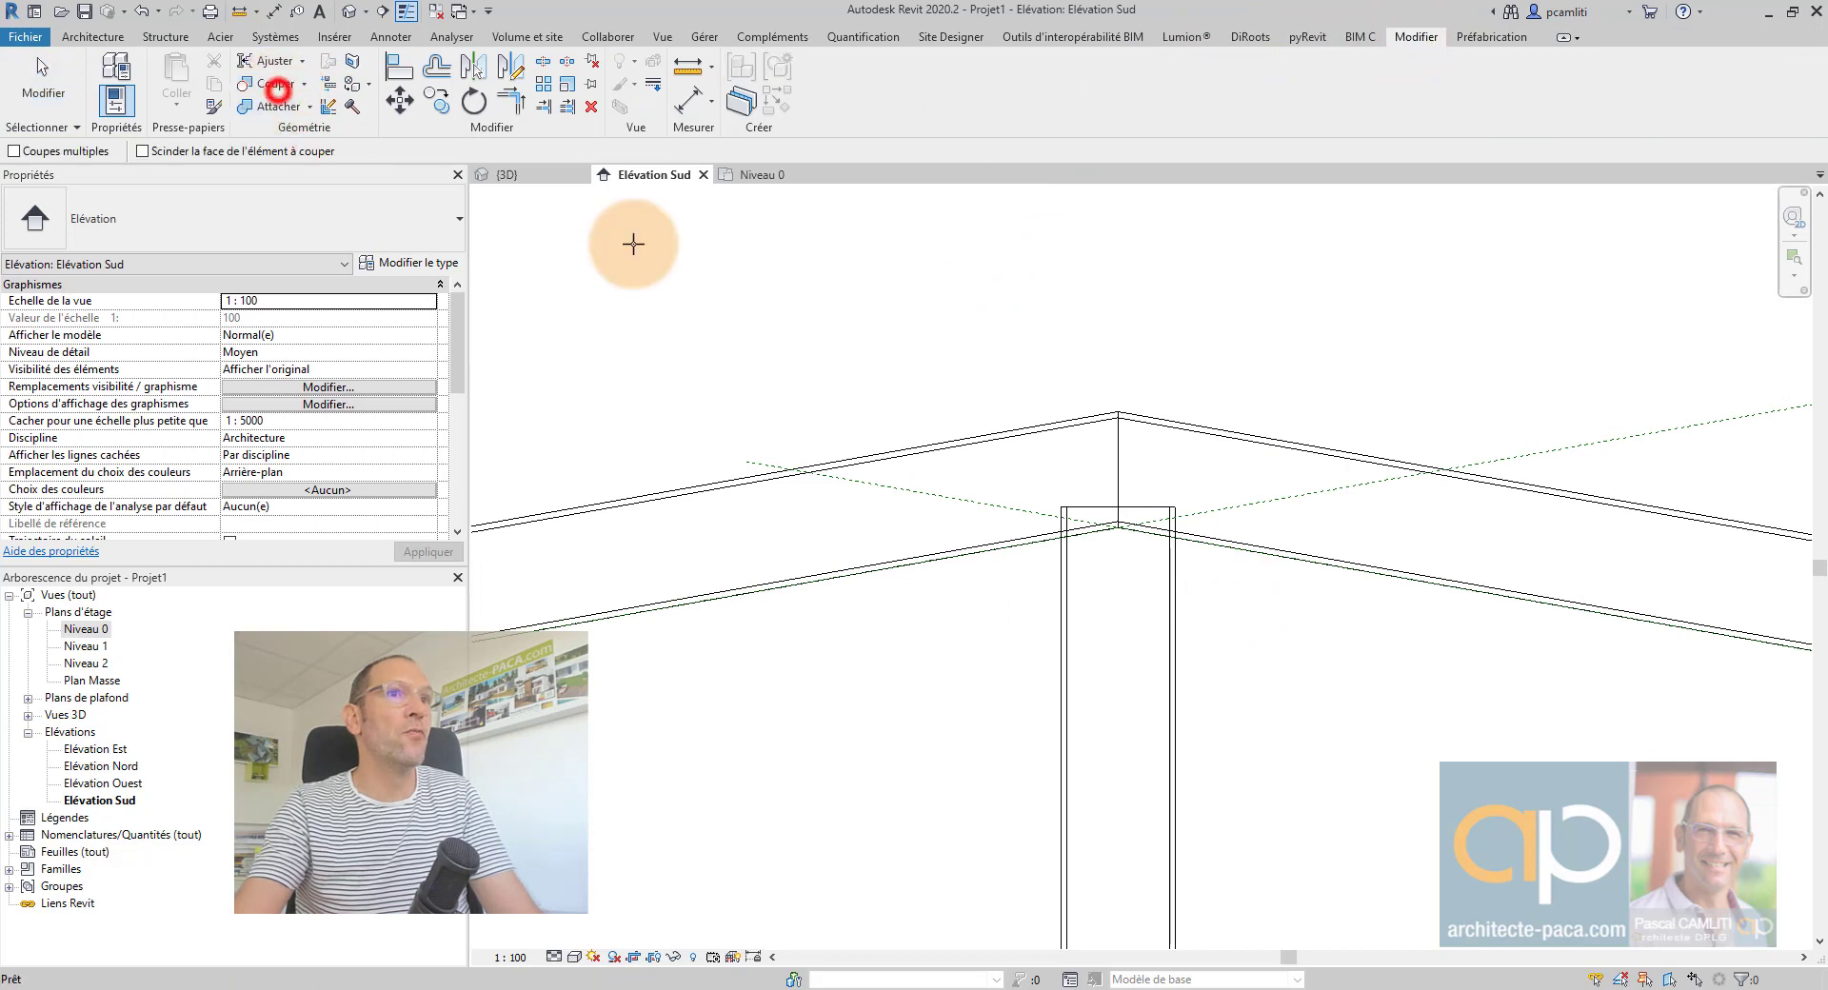
pyautogui.click(1170, 587)
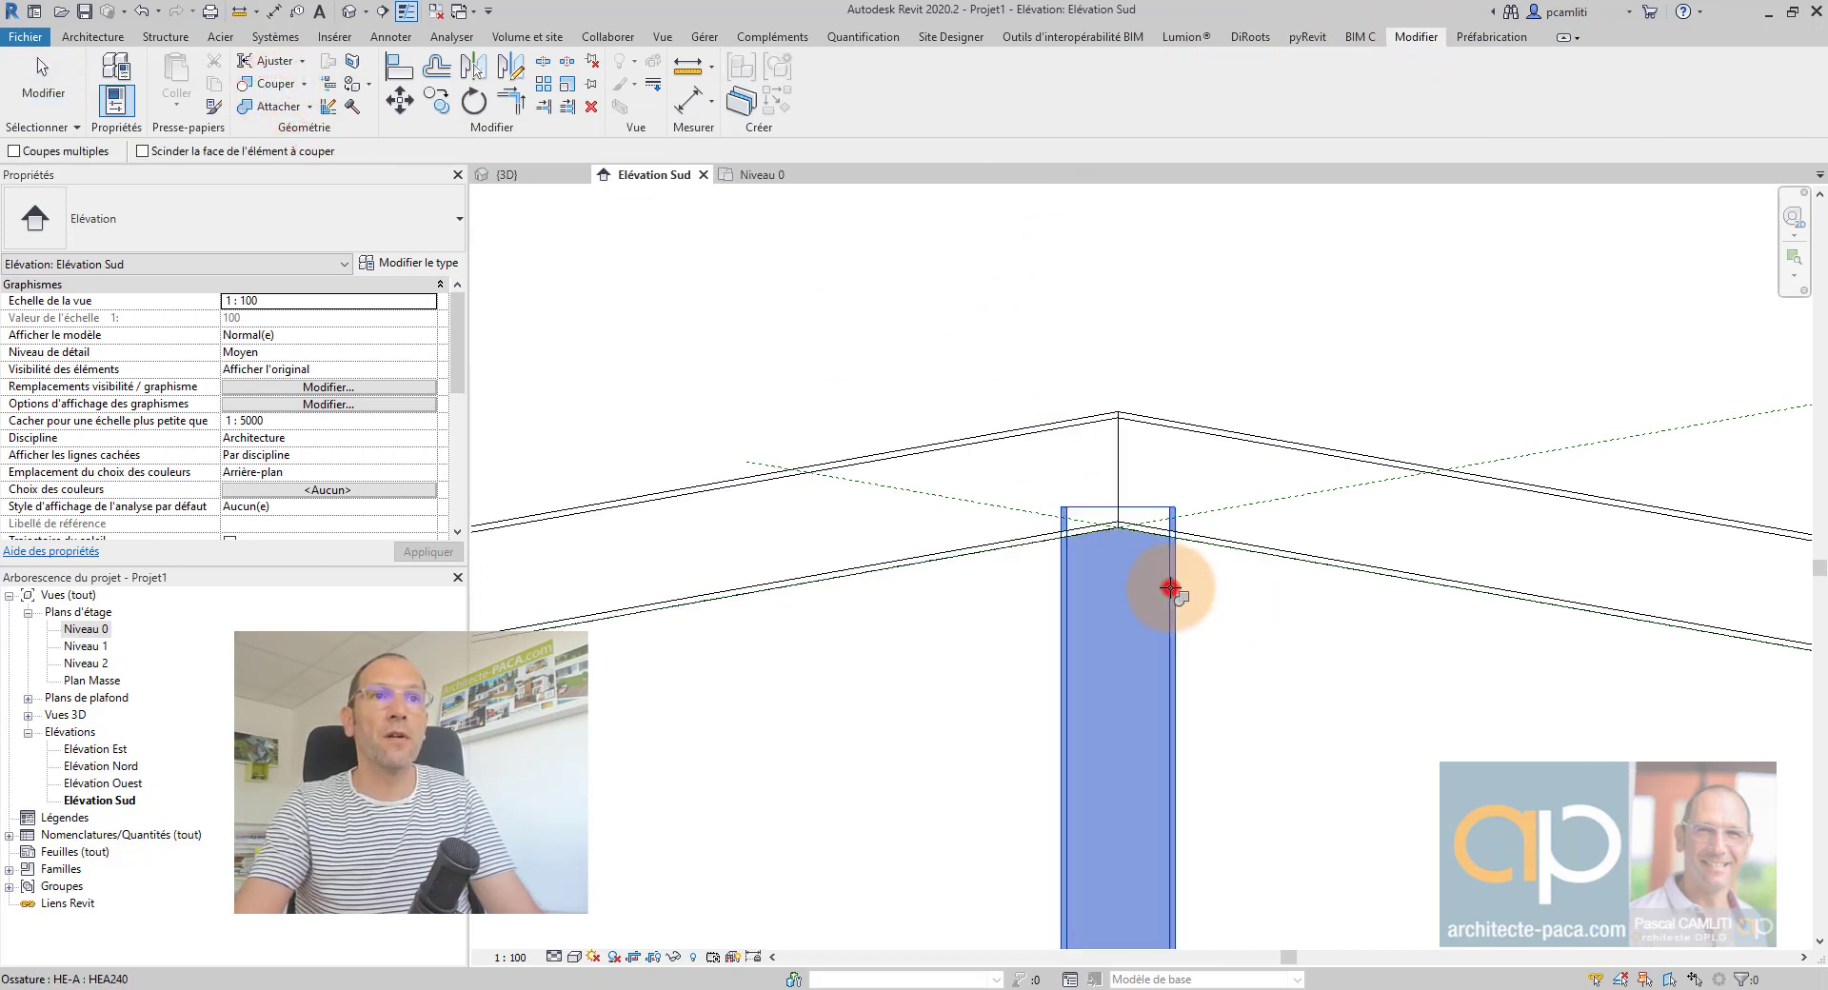
pyautogui.click(937, 496)
pyautogui.click(1171, 591)
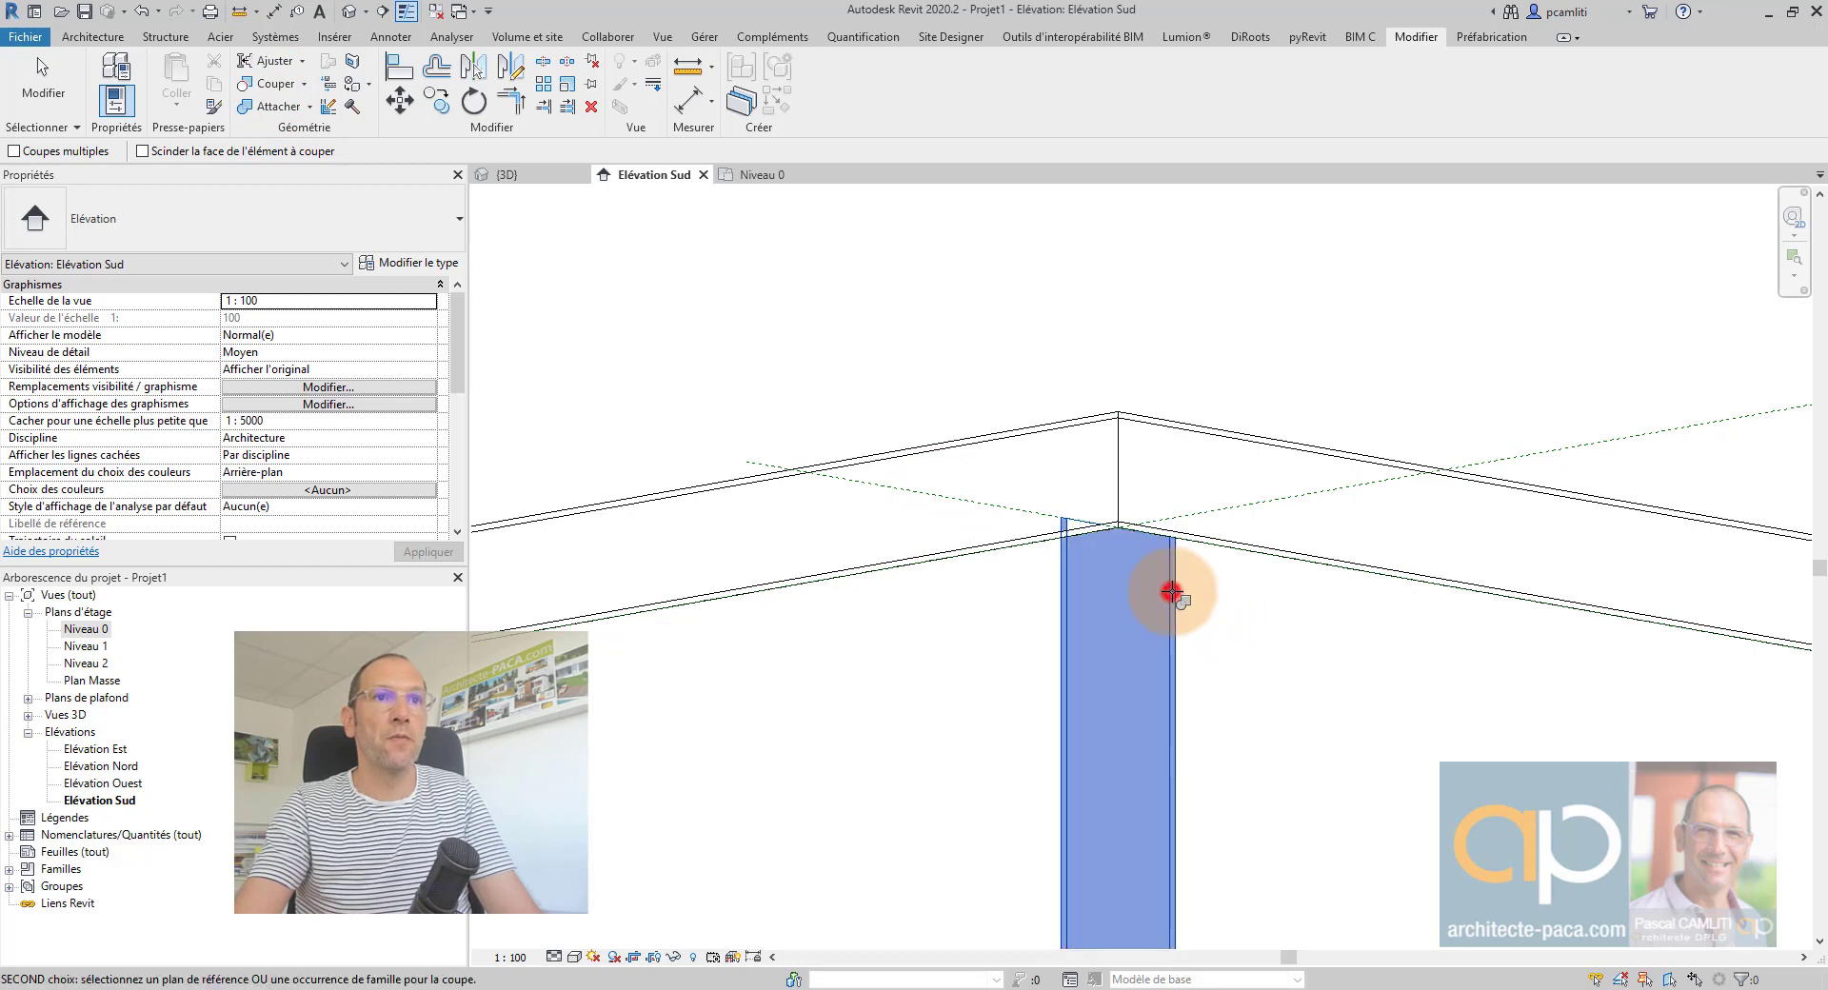
pyautogui.click(1520, 460)
pyautogui.press('Escape')
pyautogui.scroll(-3, 1380, 661)
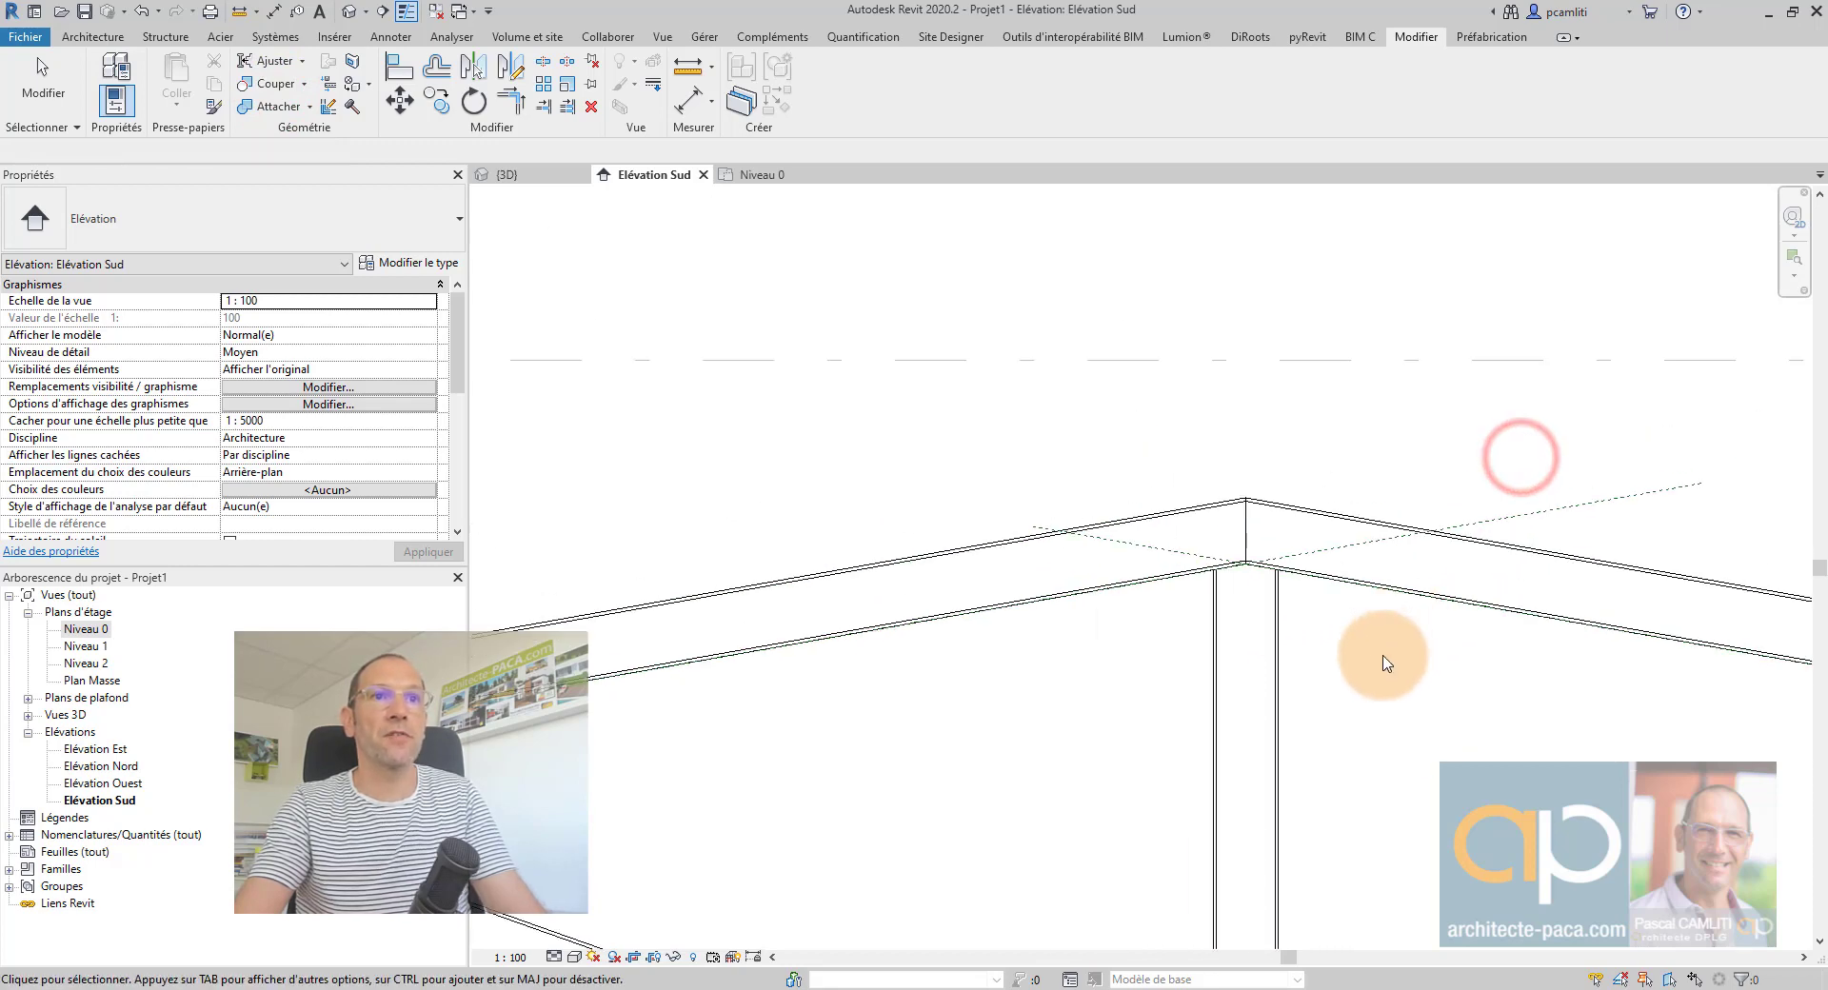
# - Unpin the intermediate post right of the centre and extend its top into the upper chord, to an end joint reduction of about -0.1051
pyautogui.scroll(-3, 1225, 714)
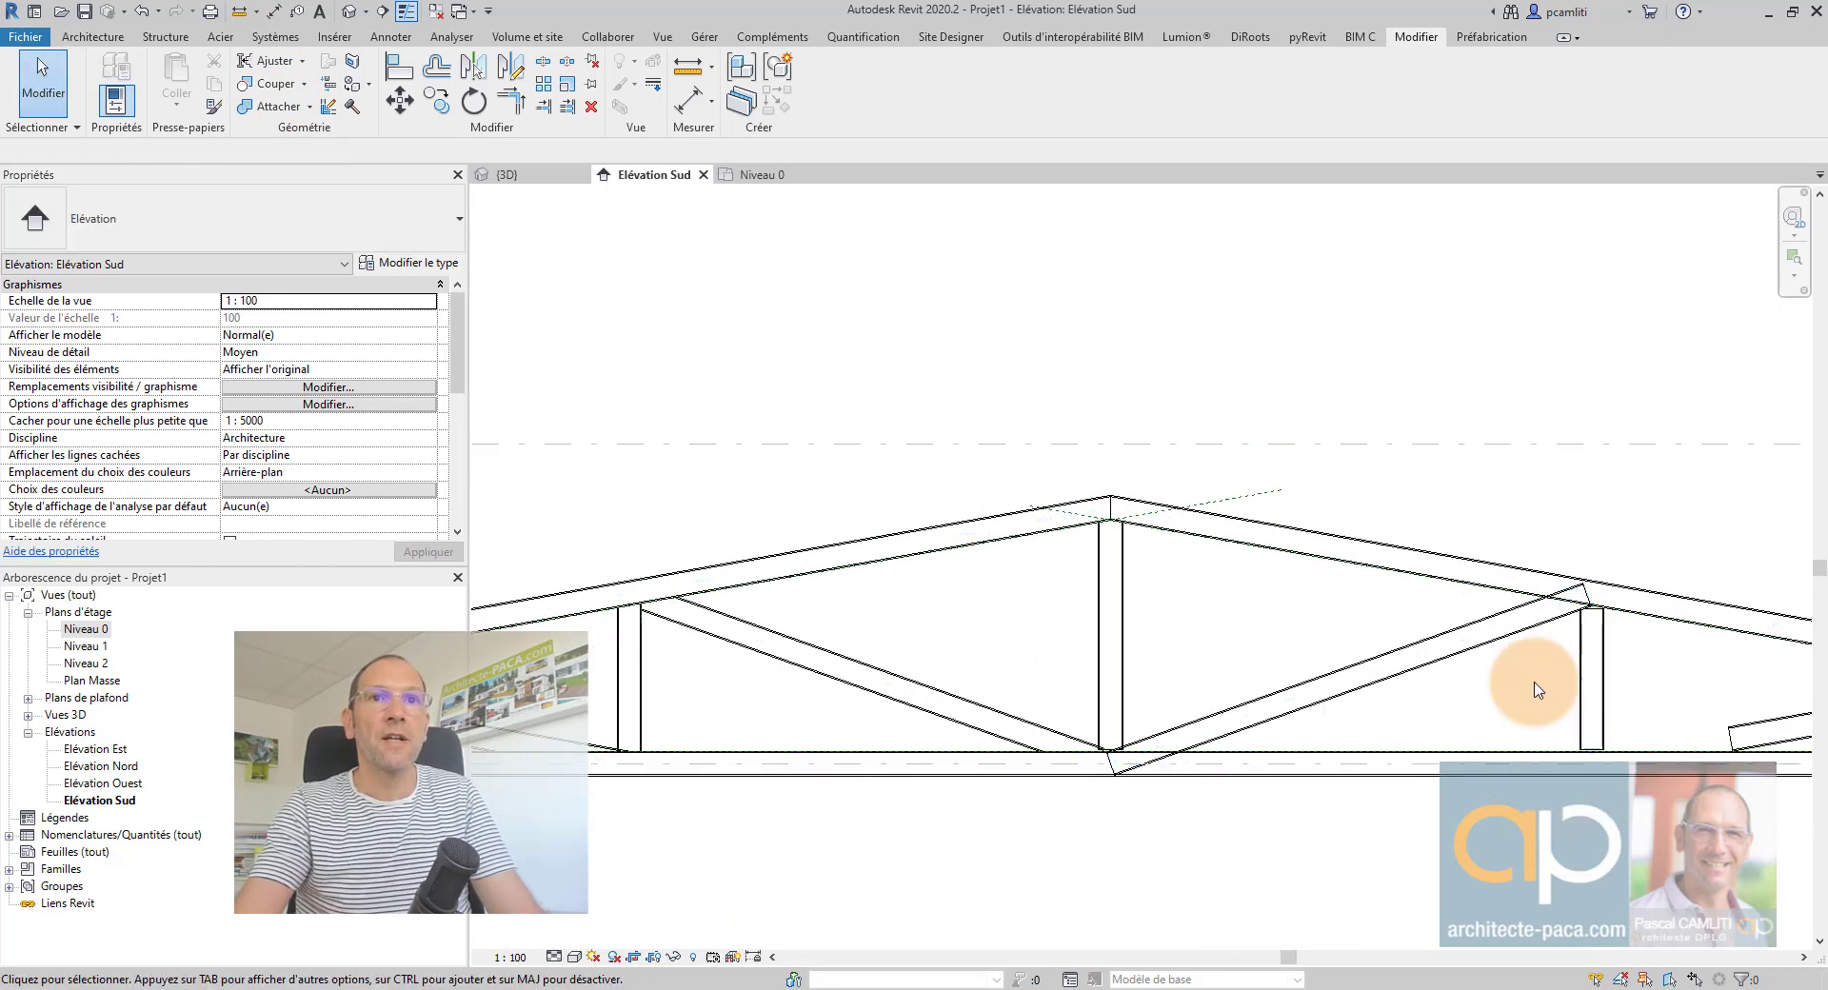
pyautogui.scroll(4, 1306, 633)
pyautogui.moveTo(1307, 641); pyautogui.dragTo(1372, 667, button='middle')
pyautogui.scroll(2, 1165, 547)
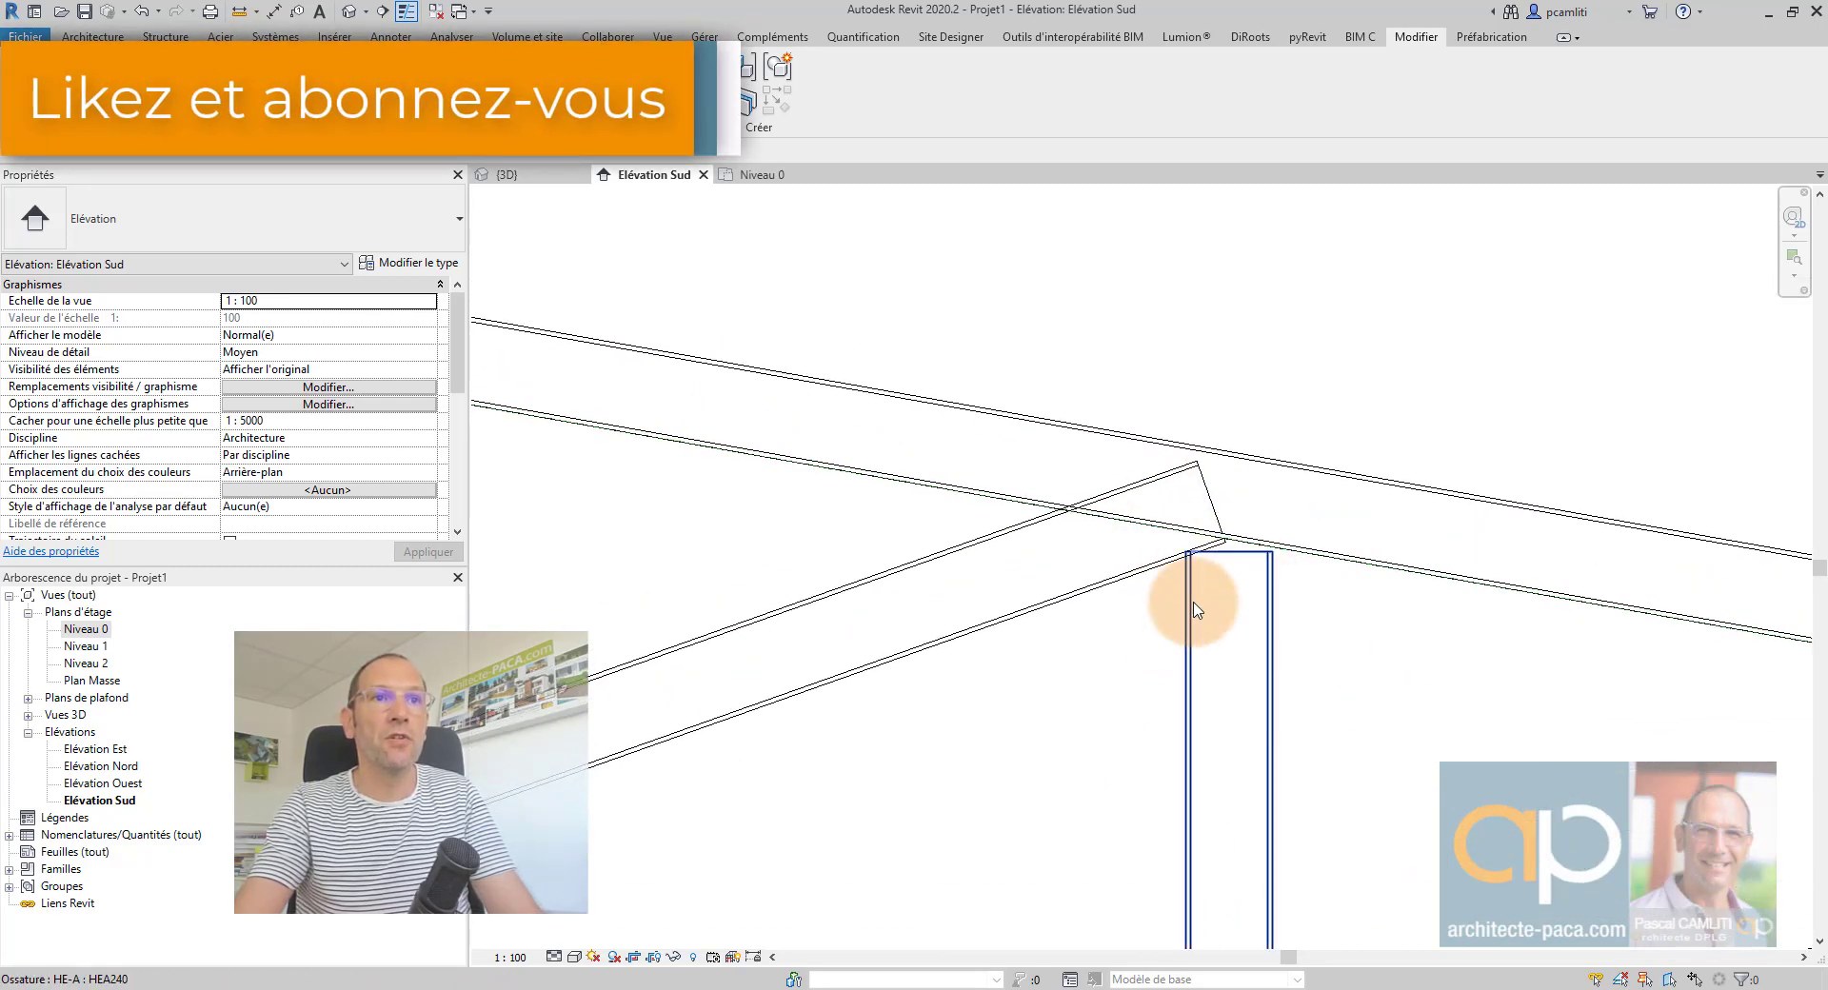
pyautogui.click(1193, 602)
pyautogui.click(1282, 671)
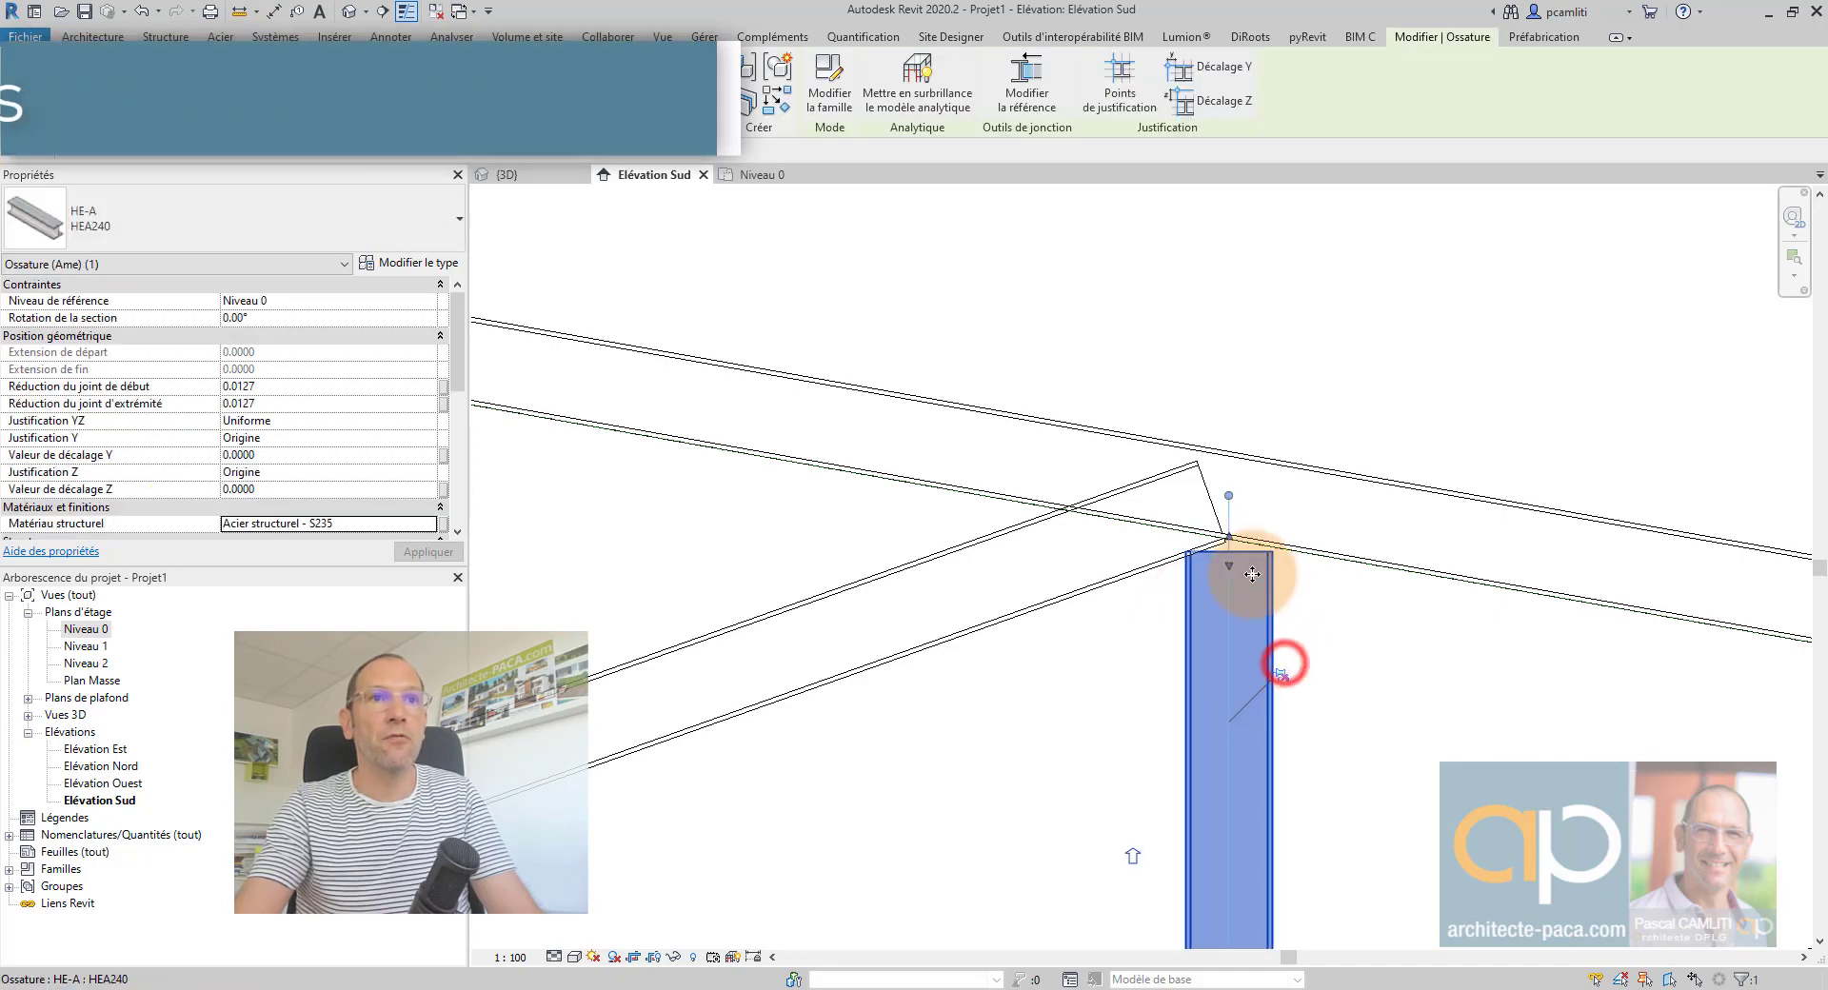
pyautogui.moveTo(1227, 533); pyautogui.dragTo(1224, 510)
pyautogui.scroll(2, 1230, 536)
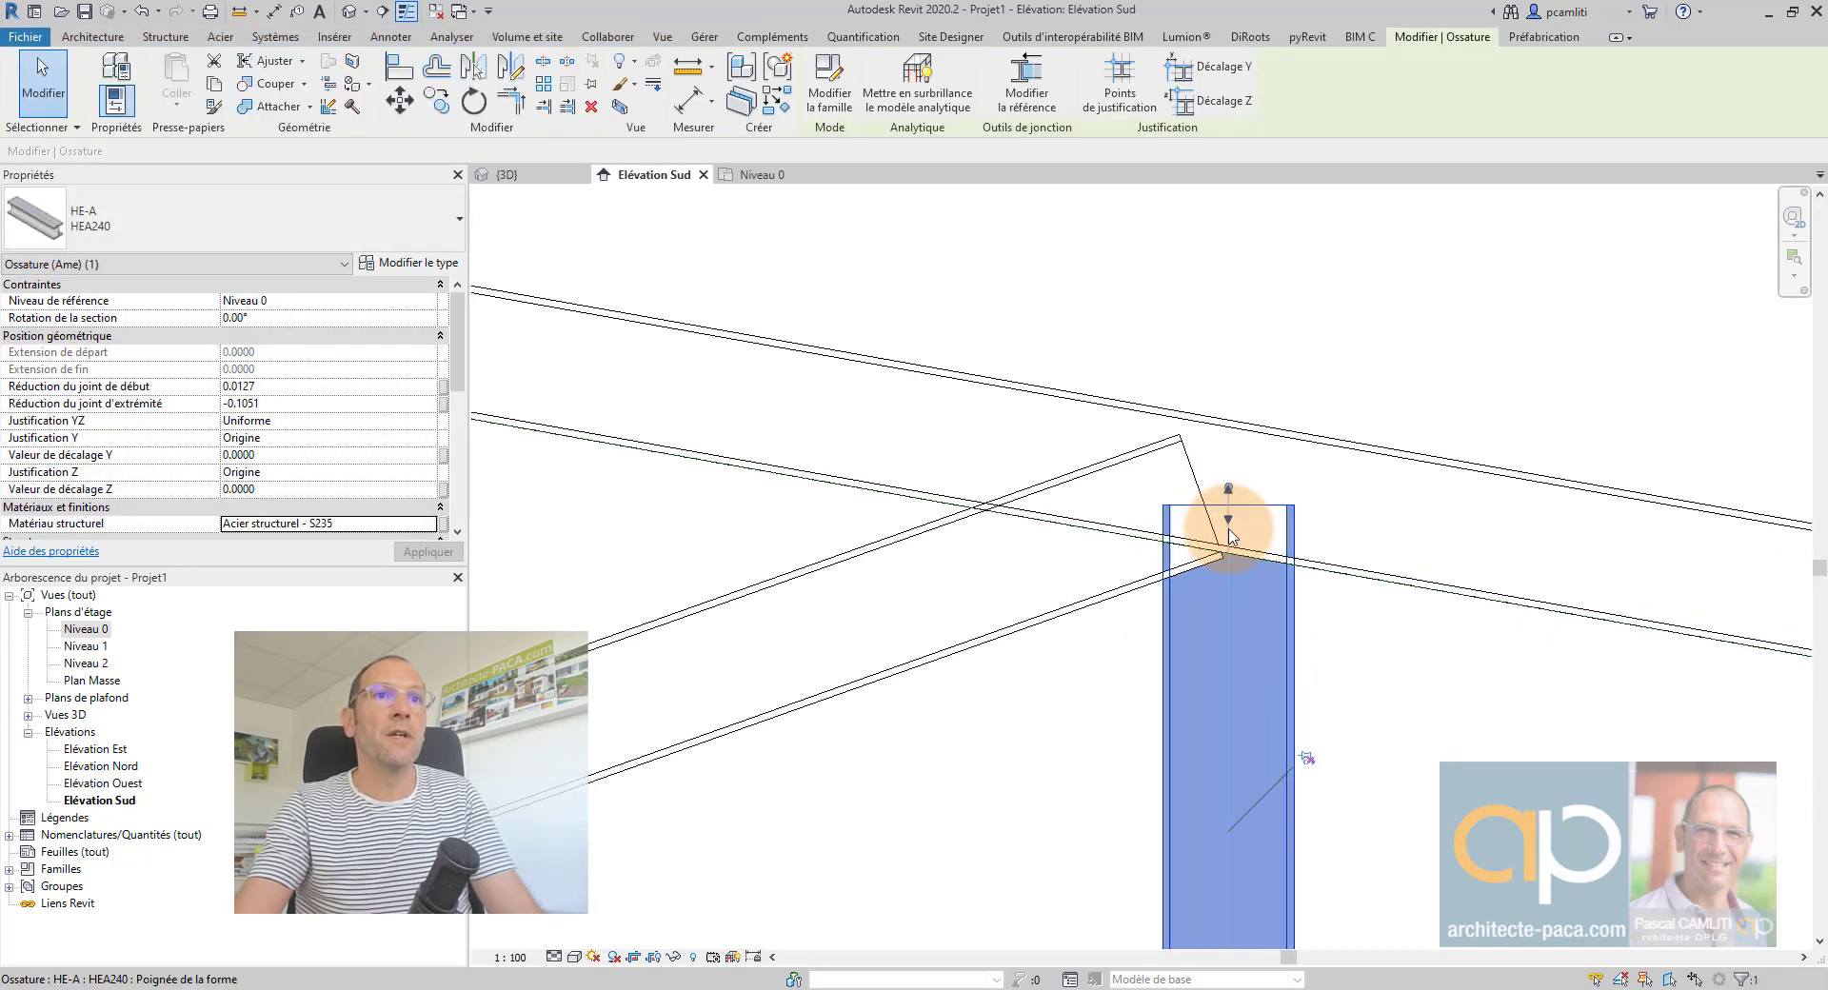
# - Cut the top of the right intermediate post with the reference plane under the upper chord
pyautogui.click(264, 87)
pyautogui.click(1175, 621)
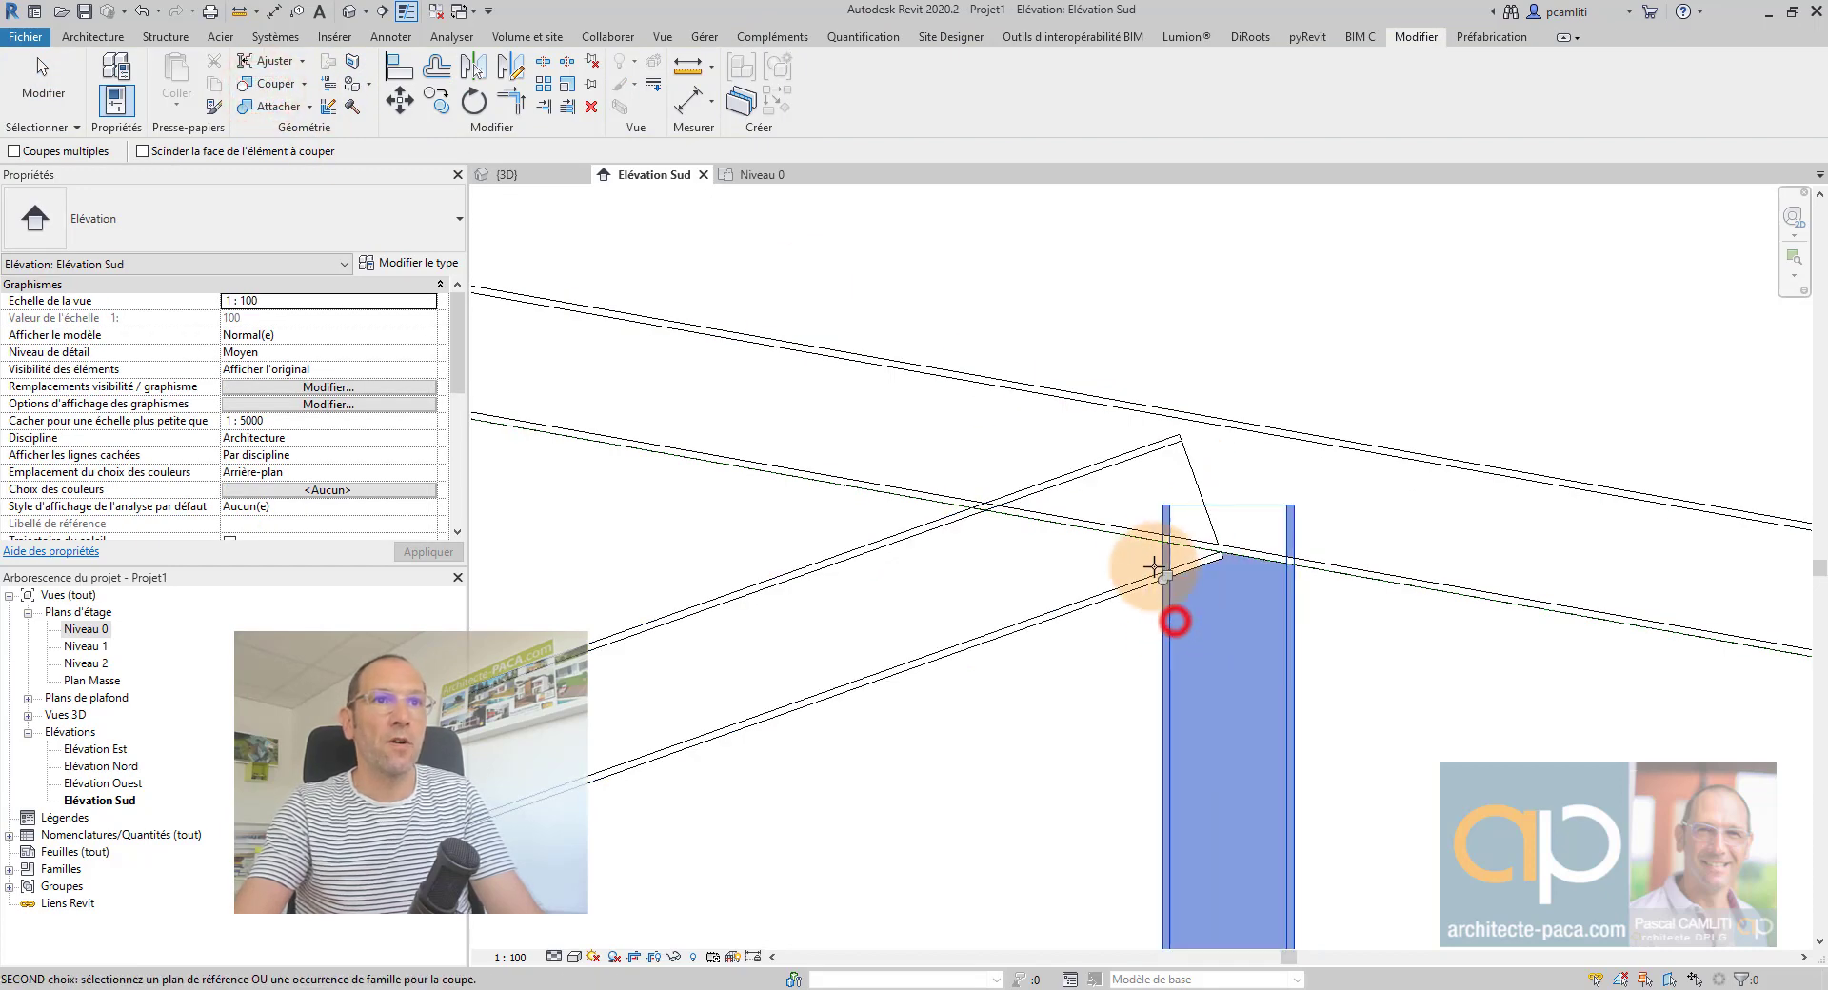
pyautogui.click(1147, 539)
pyautogui.scroll(-3, 1407, 647)
pyautogui.press('Escape')
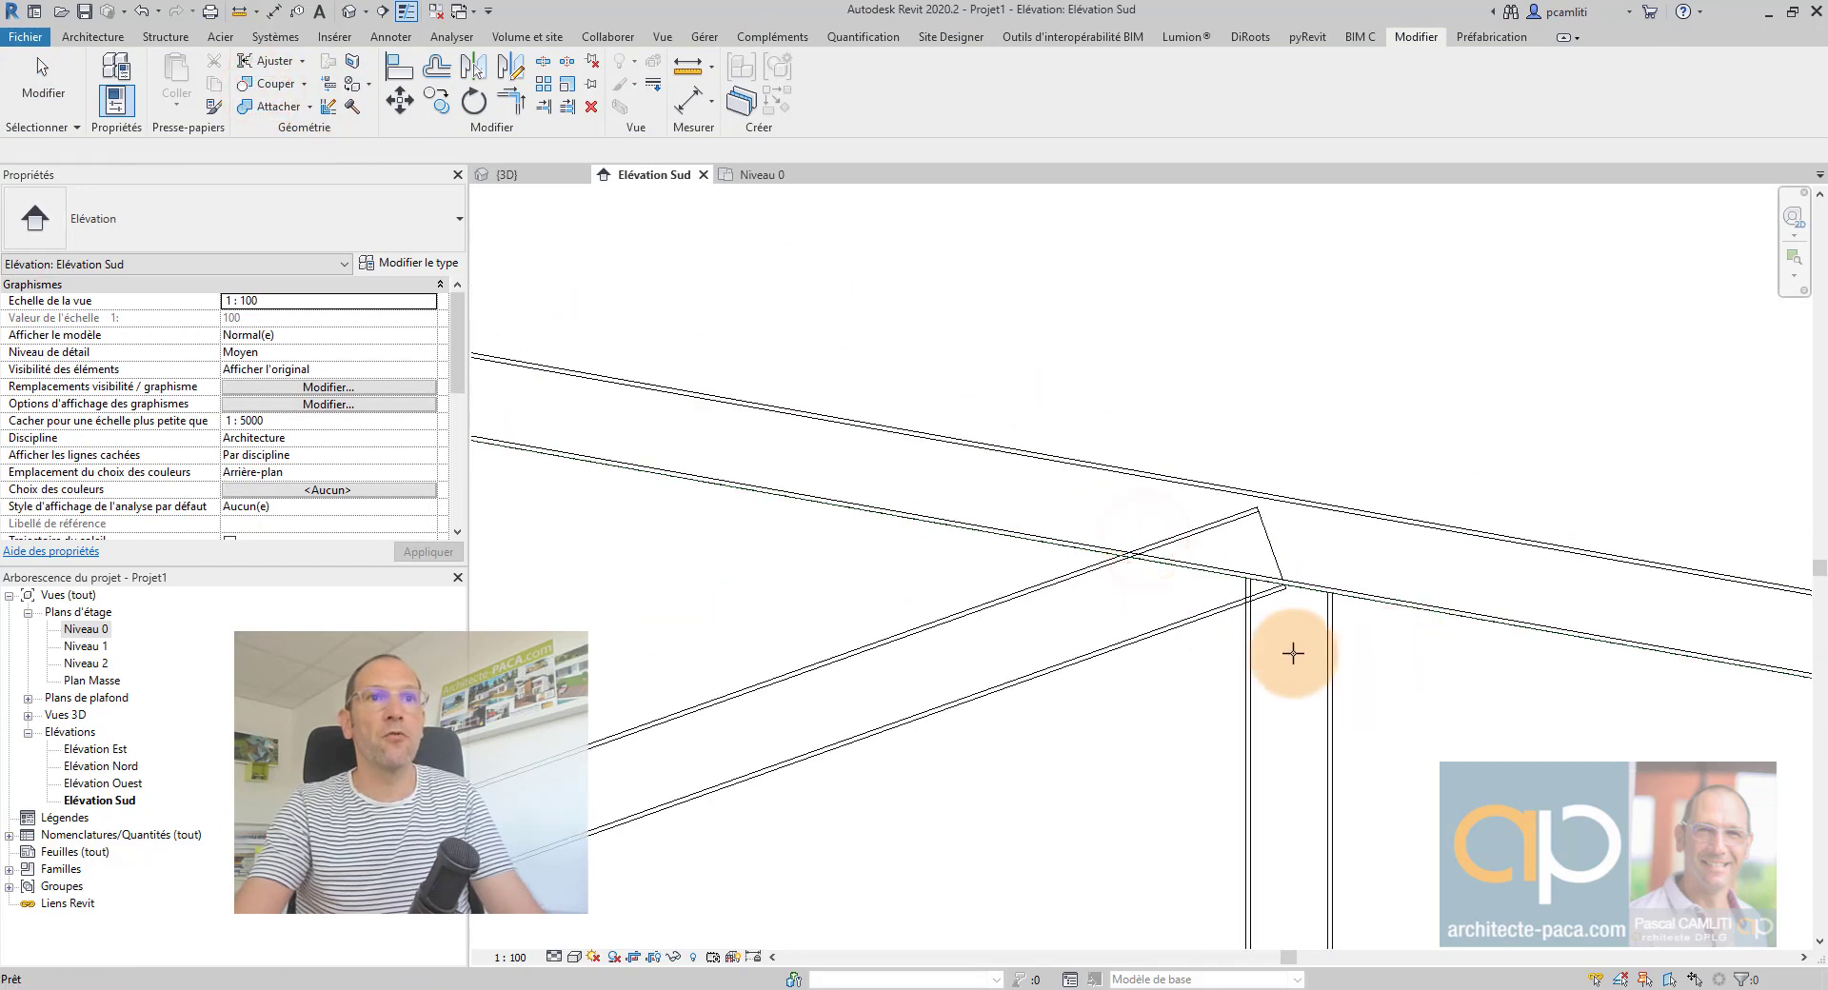
# - Try to extend the upper end of the diagonal between the central post and the right intermediate post
pyautogui.scroll(-4, 1243, 614)
pyautogui.moveTo(1183, 673); pyautogui.dragTo(1135, 559, button='middle')
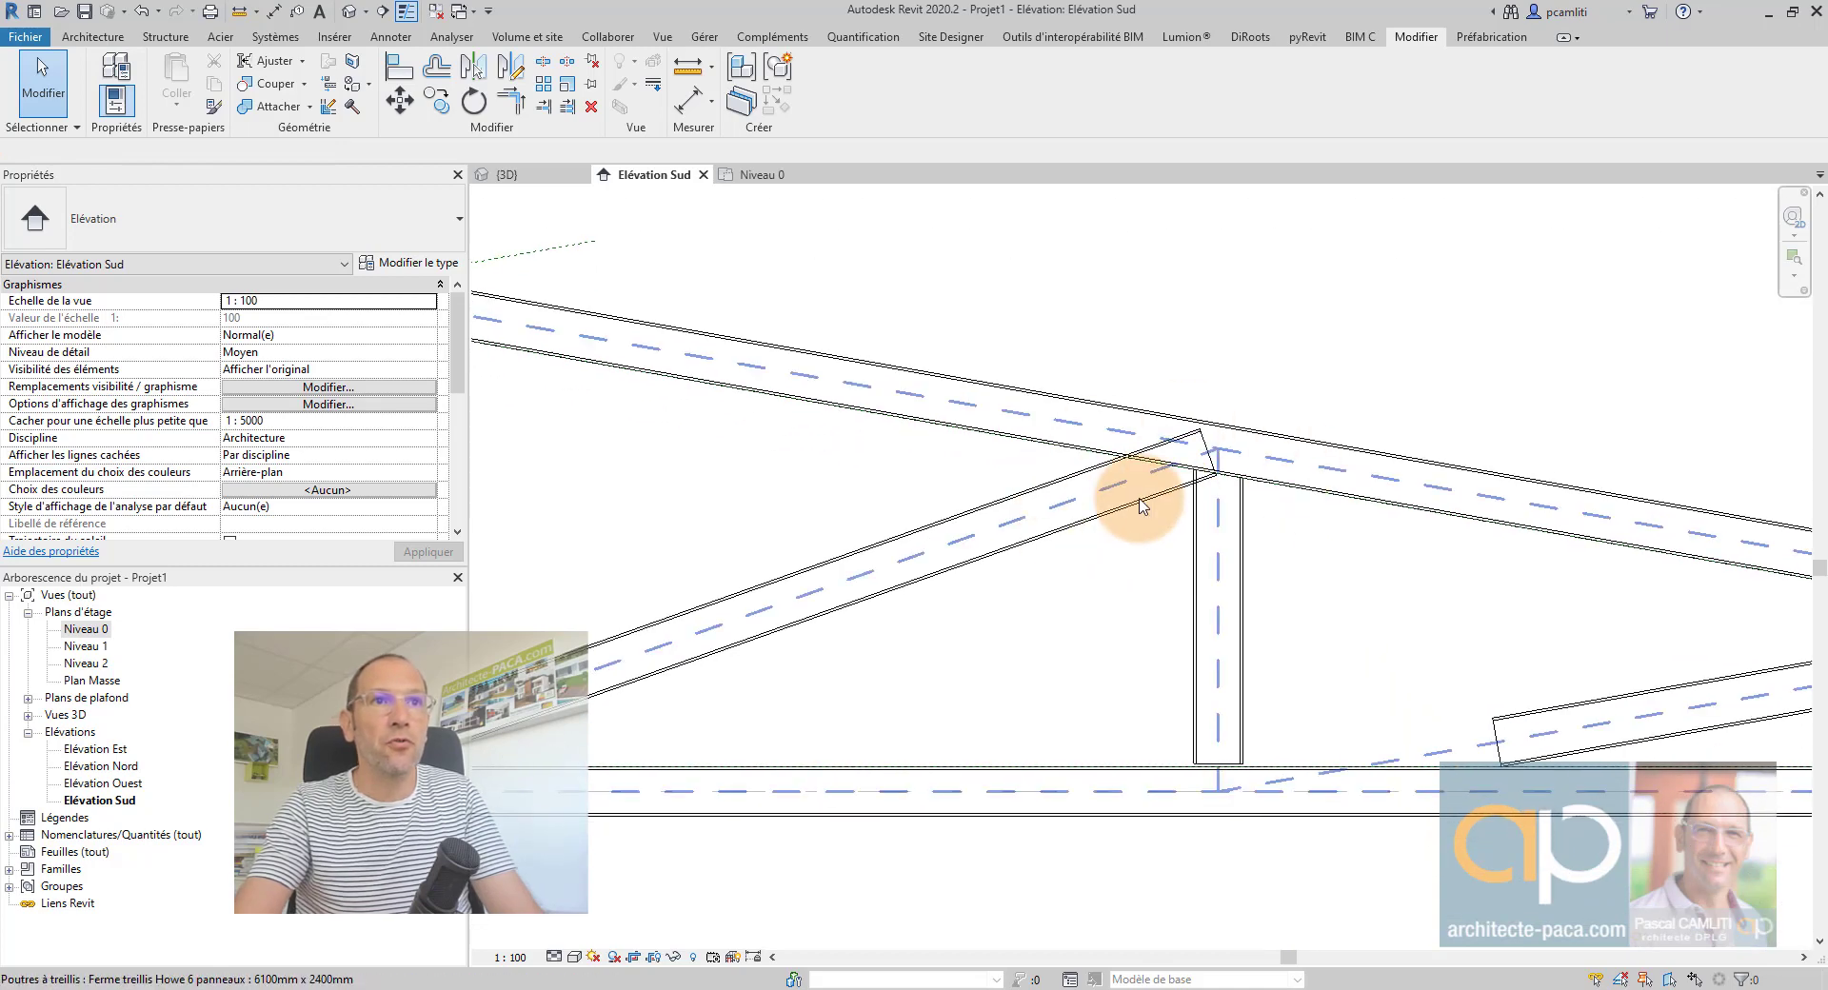
pyautogui.scroll(5, 1145, 493)
pyautogui.click(1186, 495)
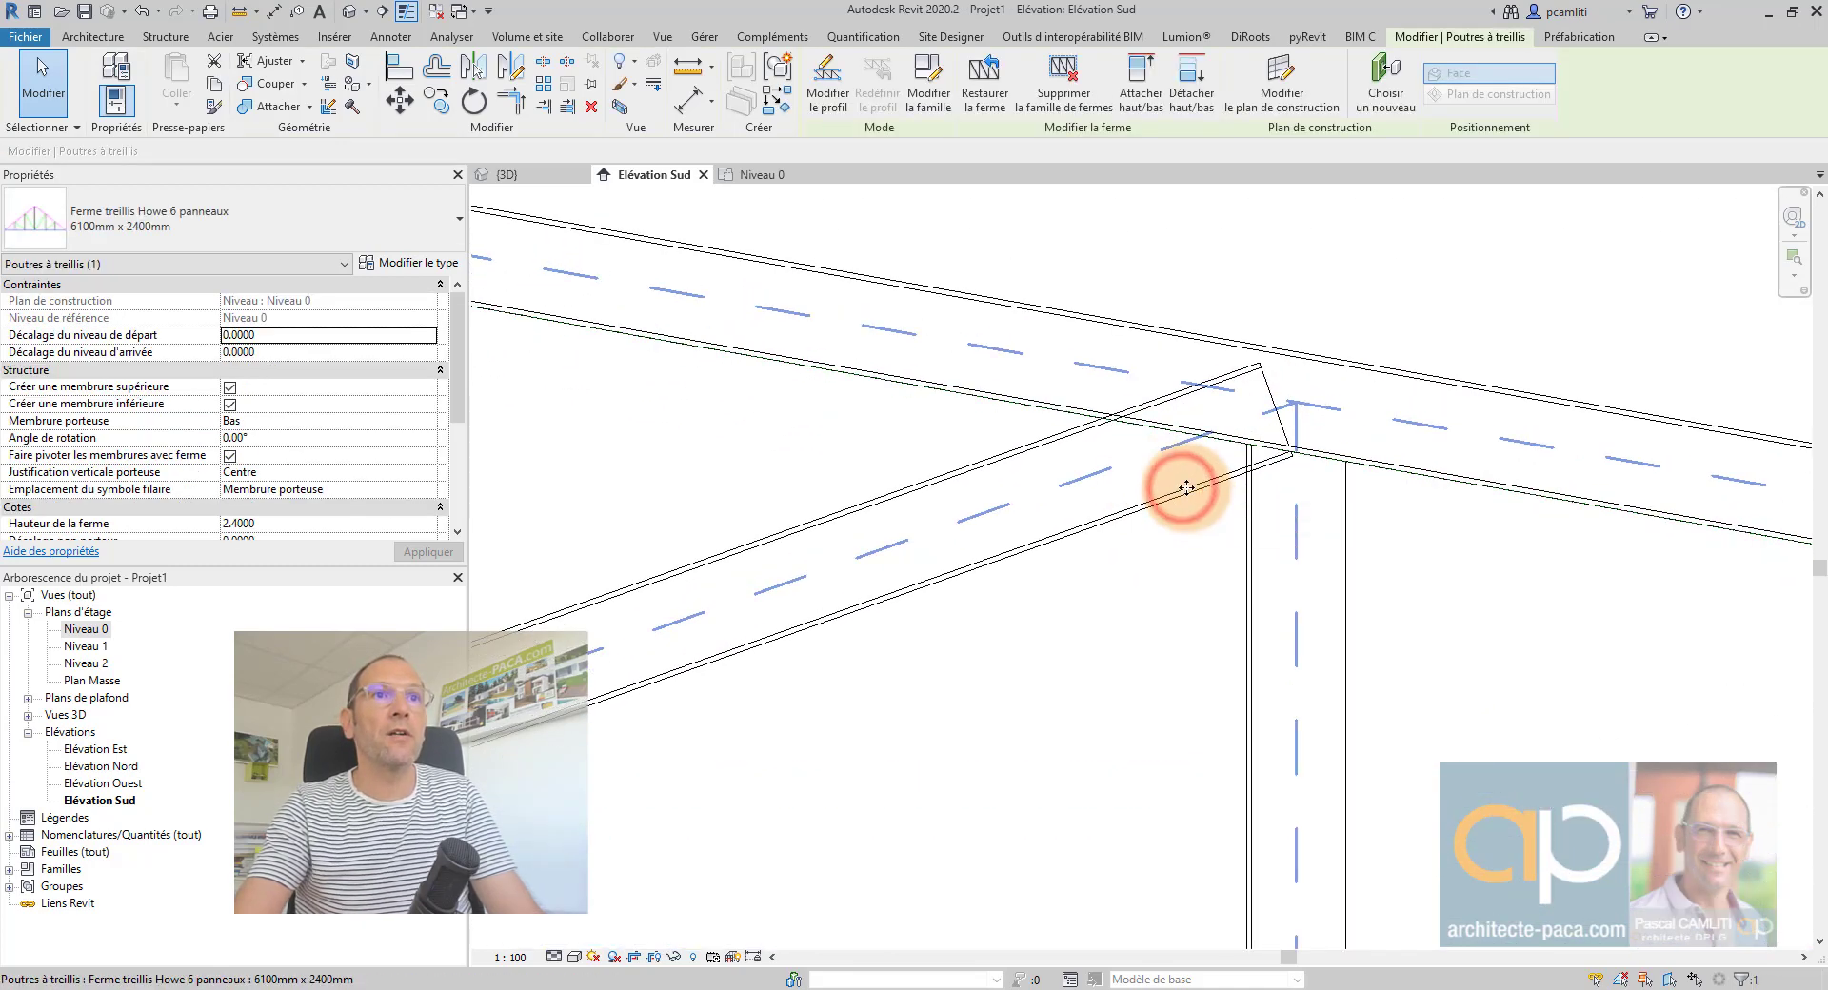
pyautogui.click(1185, 492)
pyautogui.scroll(-1, 971, 523)
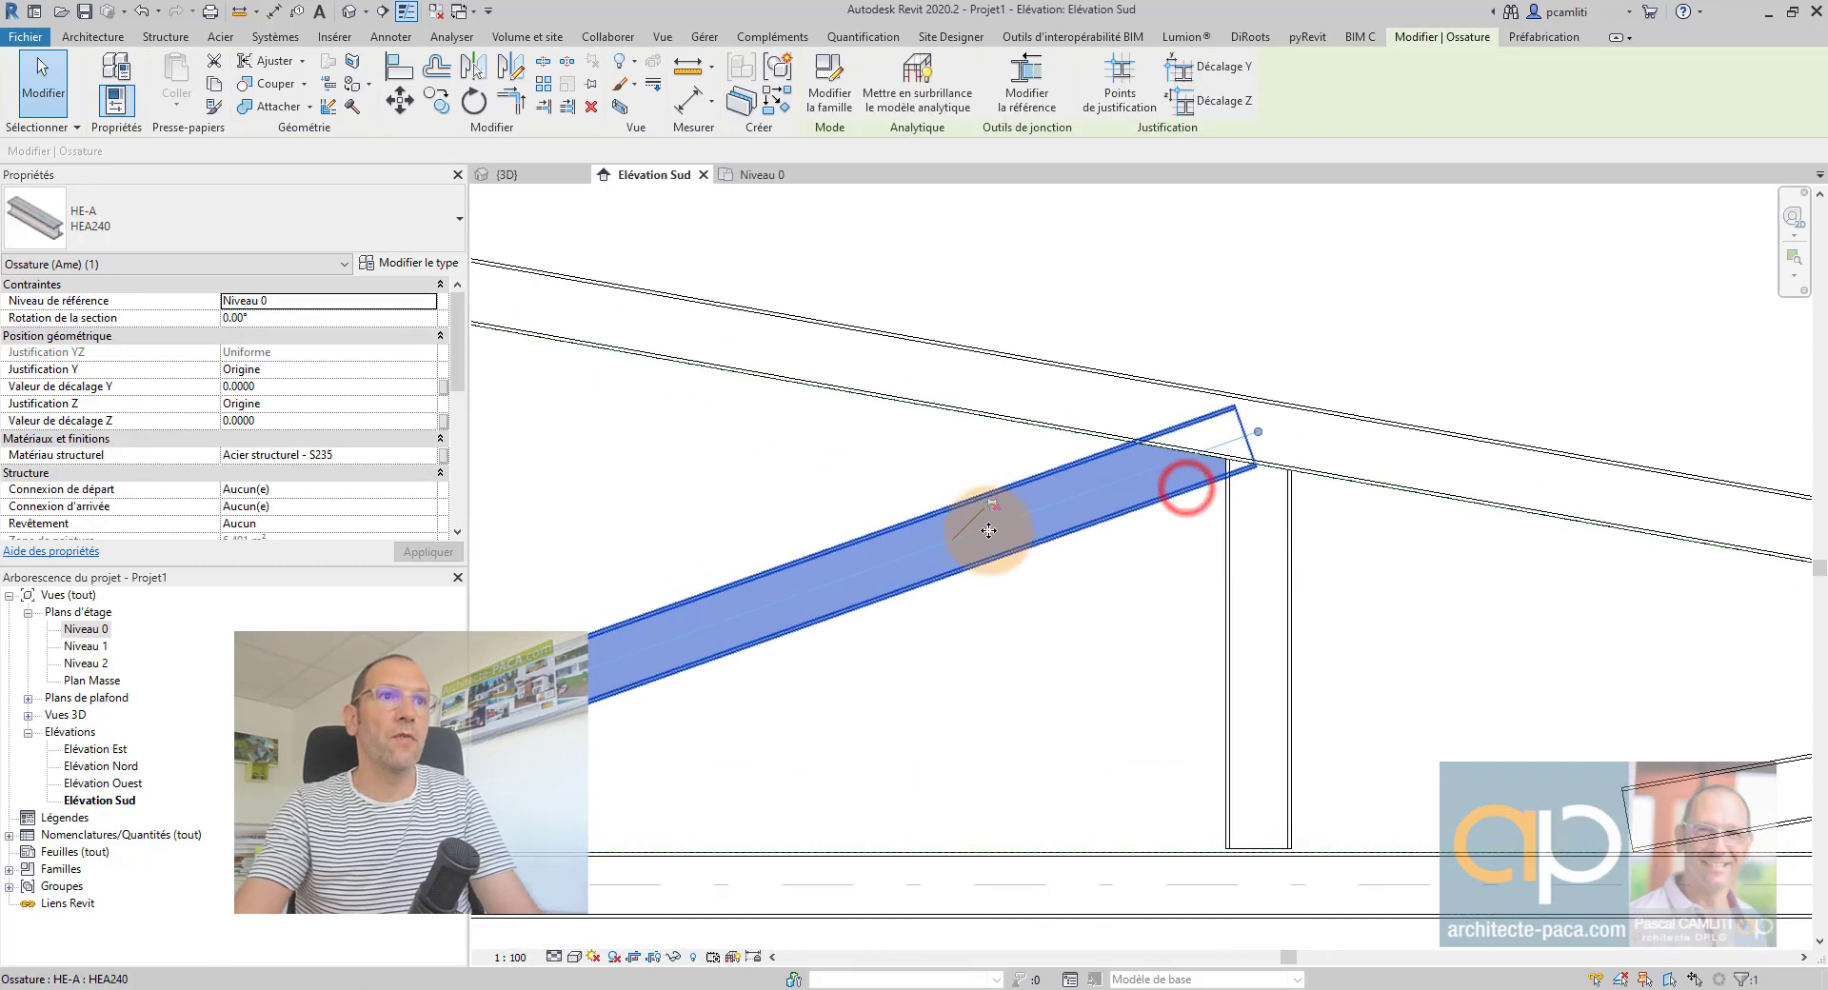
pyautogui.scroll(2, 1257, 434)
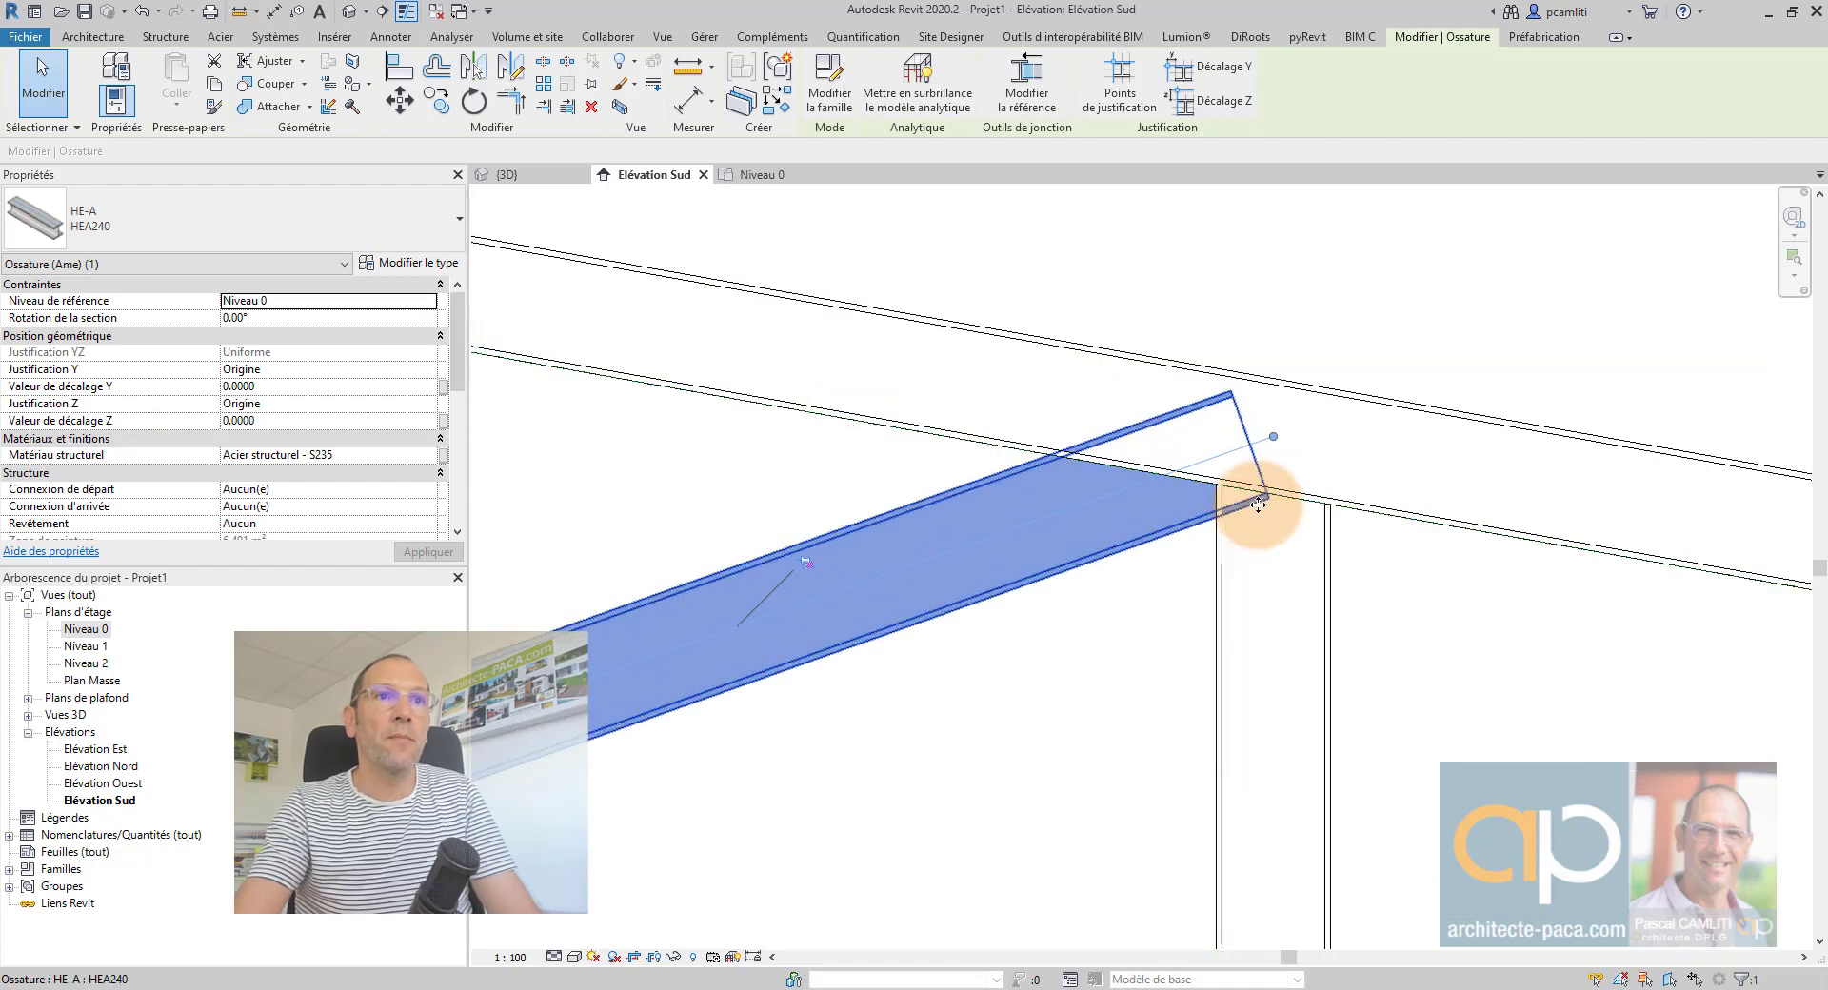
pyautogui.click(1210, 536)
pyautogui.click(1208, 536)
pyautogui.moveTo(1196, 522); pyautogui.dragTo(1278, 443)
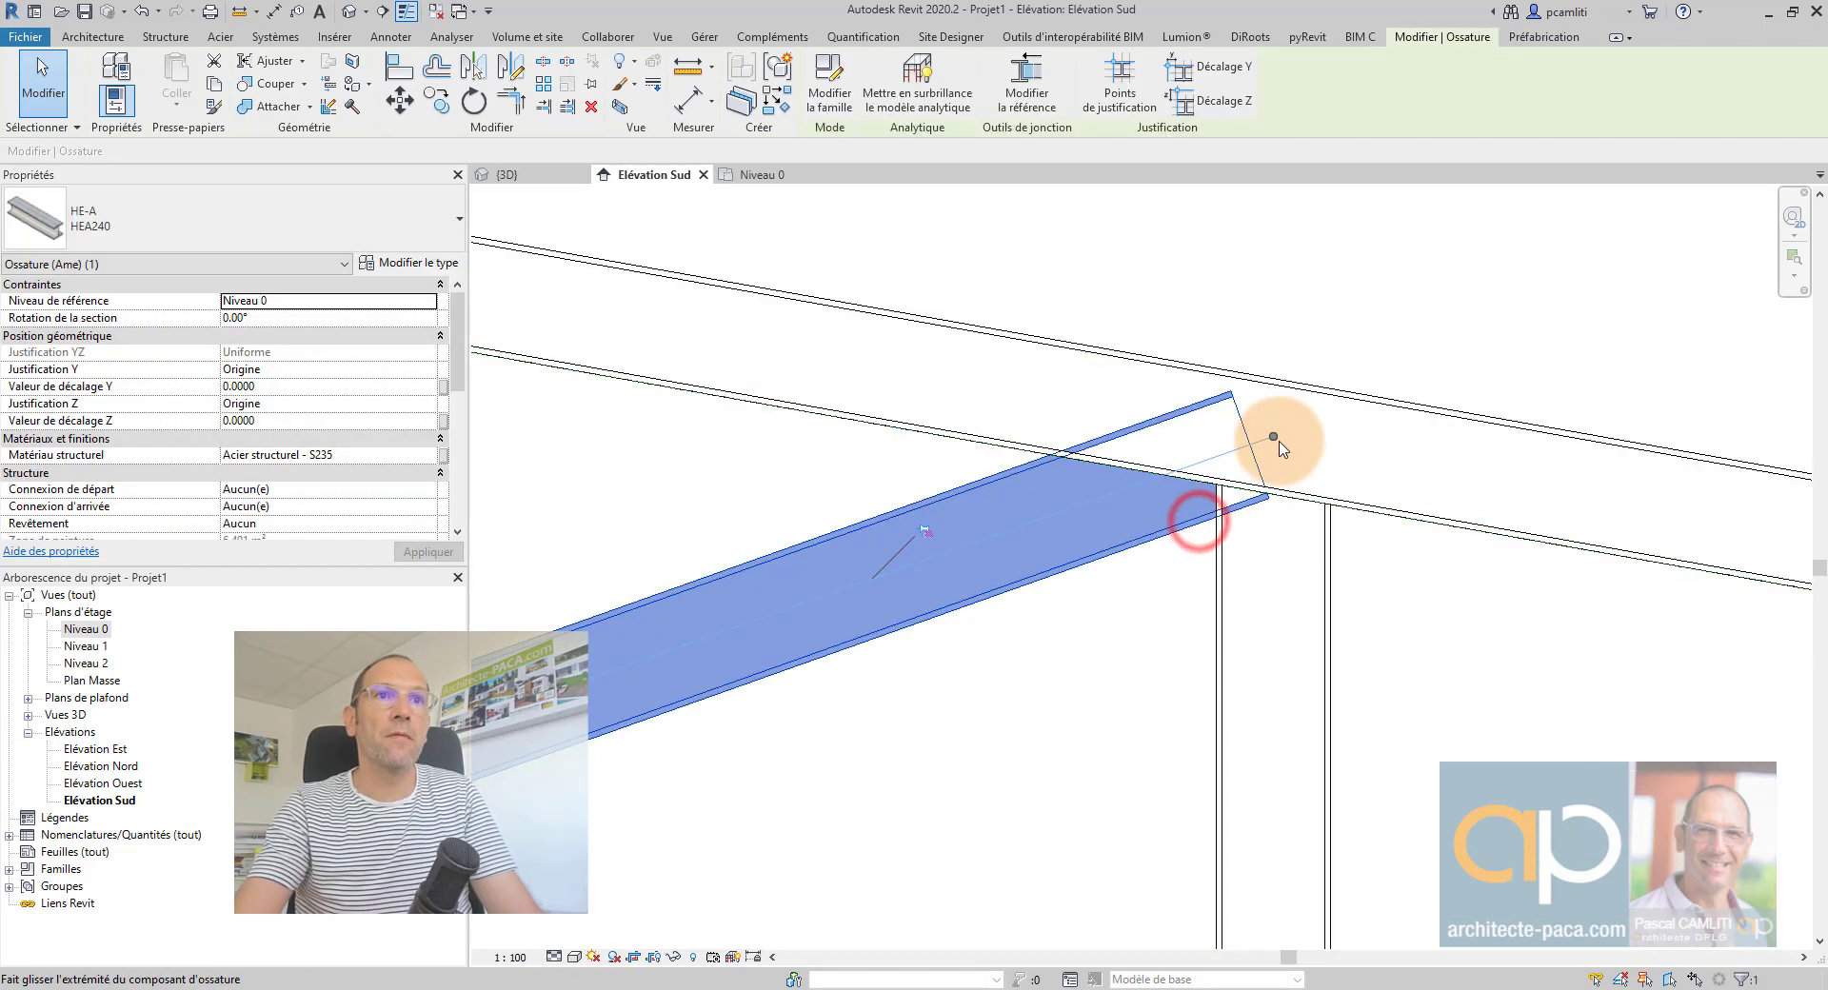
pyautogui.moveTo(919, 531); pyautogui.dragTo(970, 560)
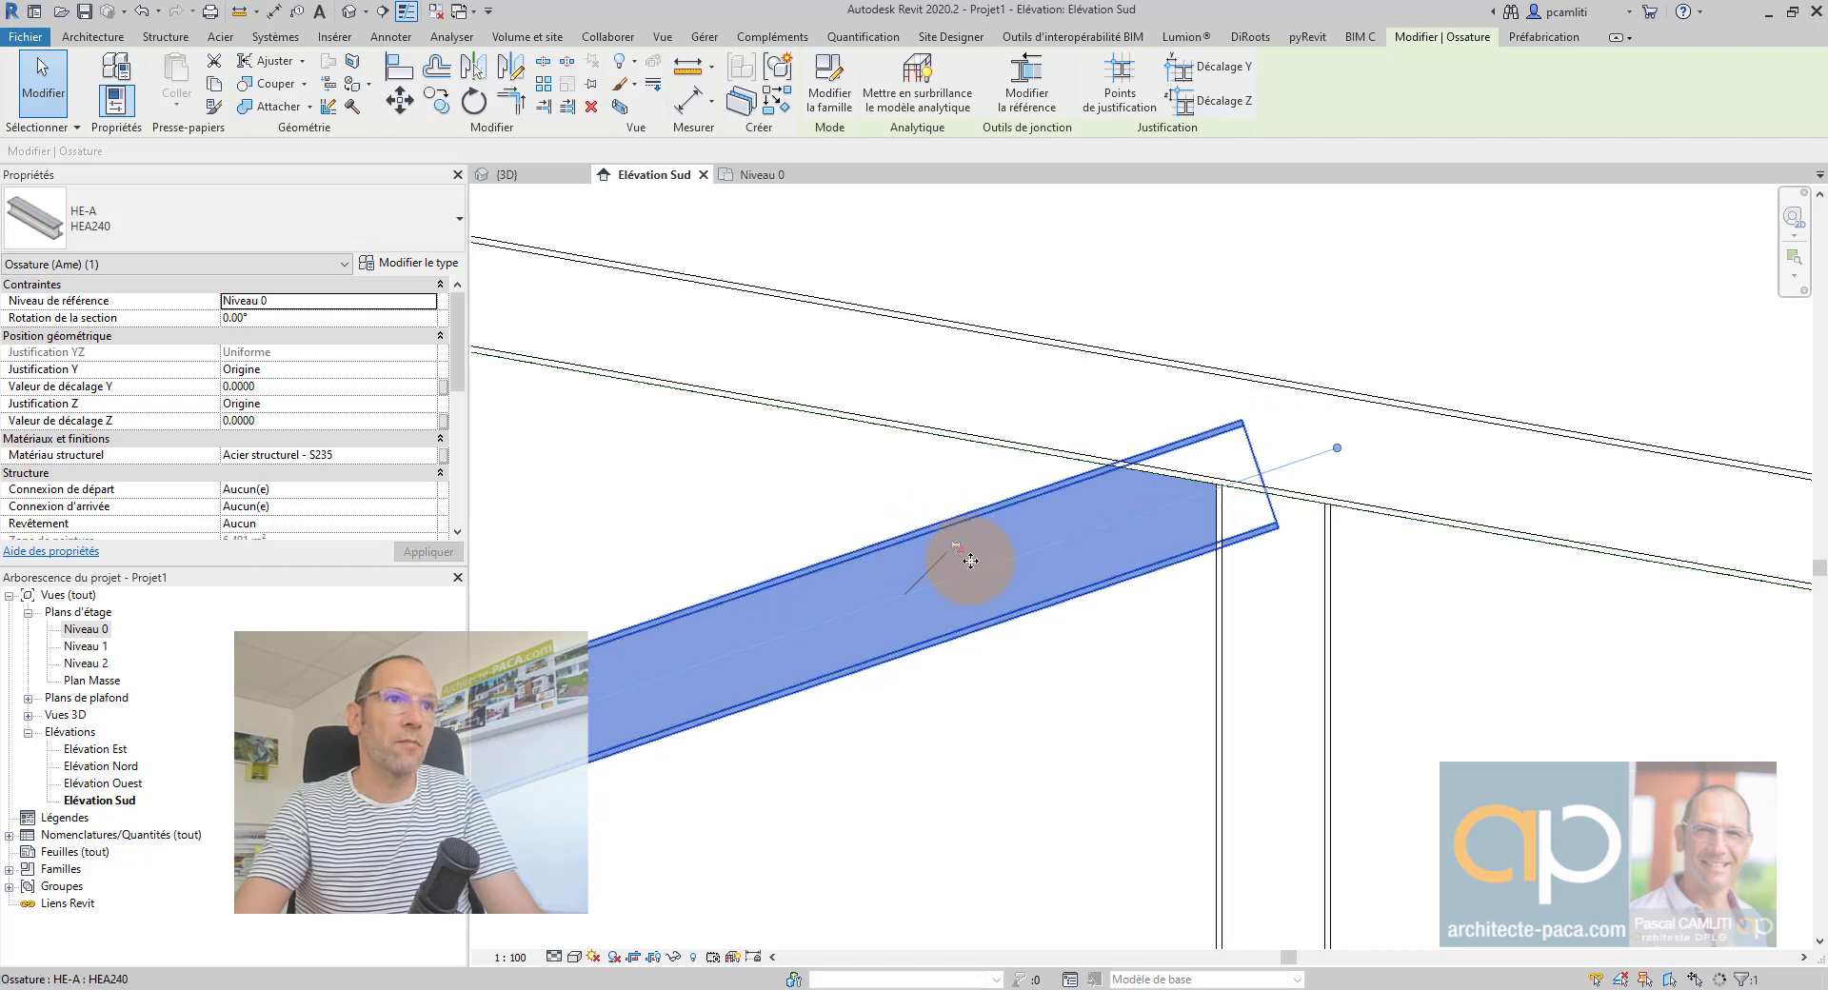
pyautogui.moveTo(1057, 602); pyautogui.dragTo(1052, 585)
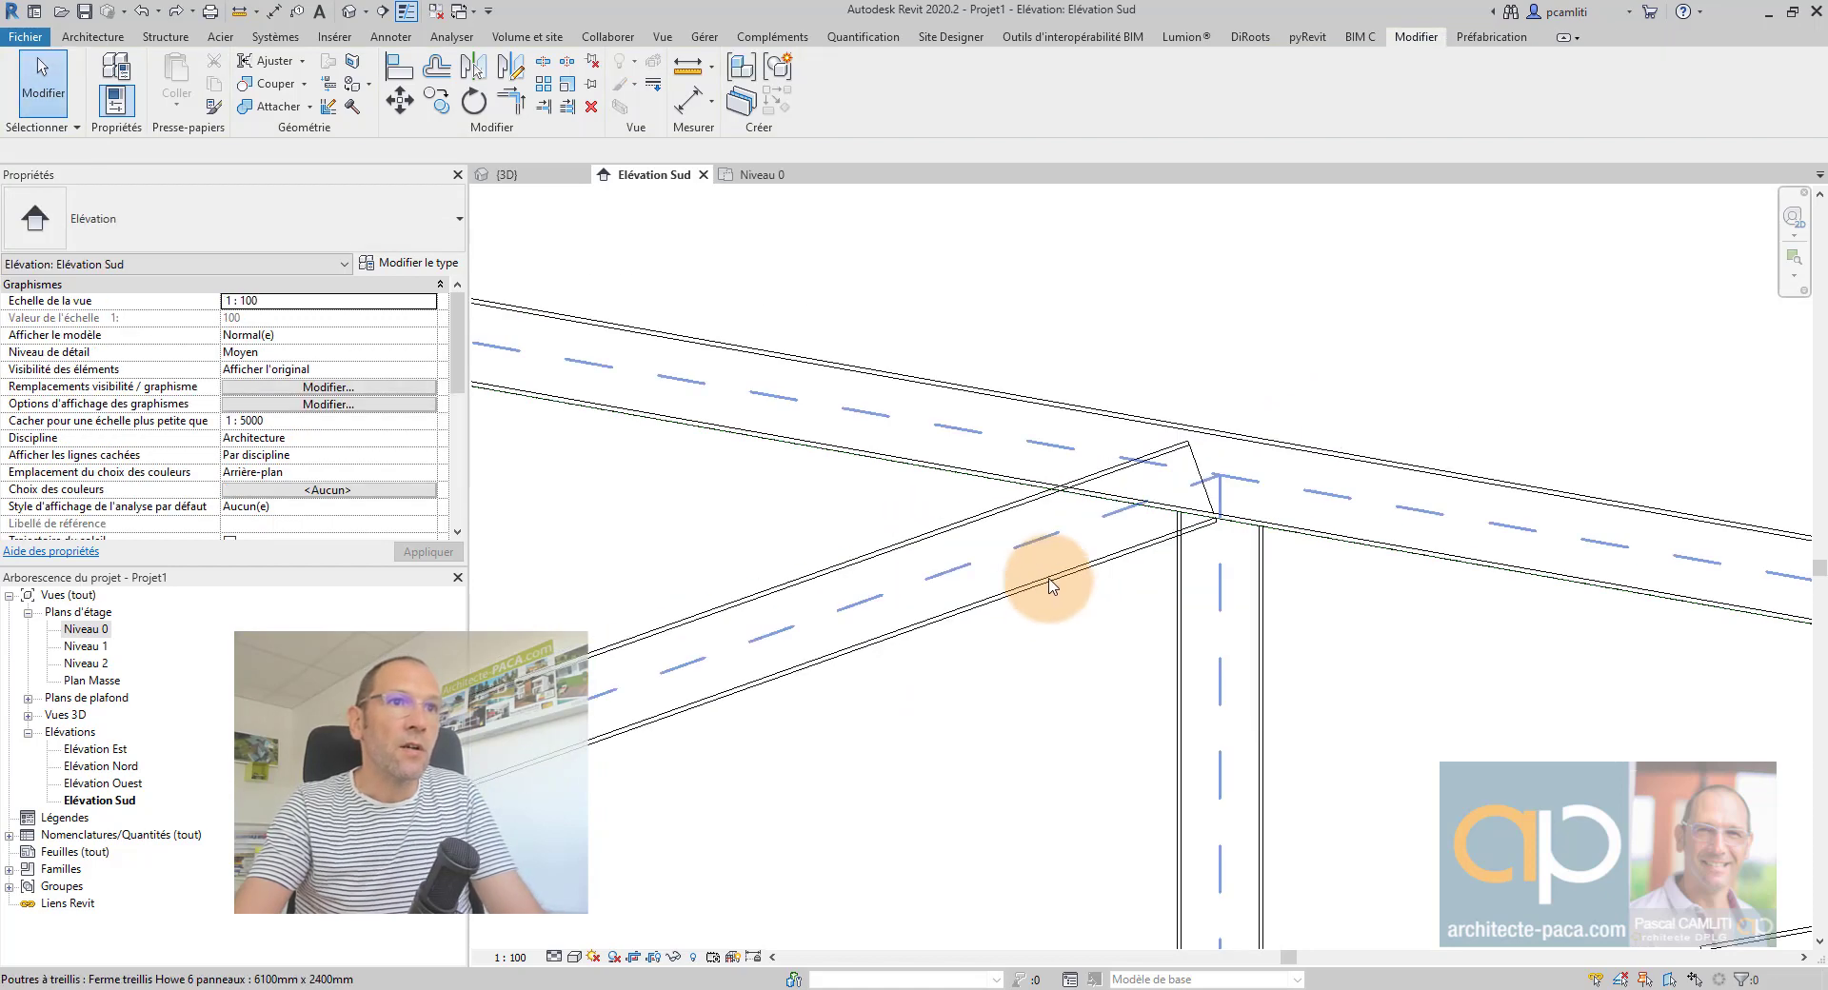
pyautogui.click(1057, 577)
pyautogui.scroll(1, 1057, 577)
pyautogui.scroll(-2, 1062, 576)
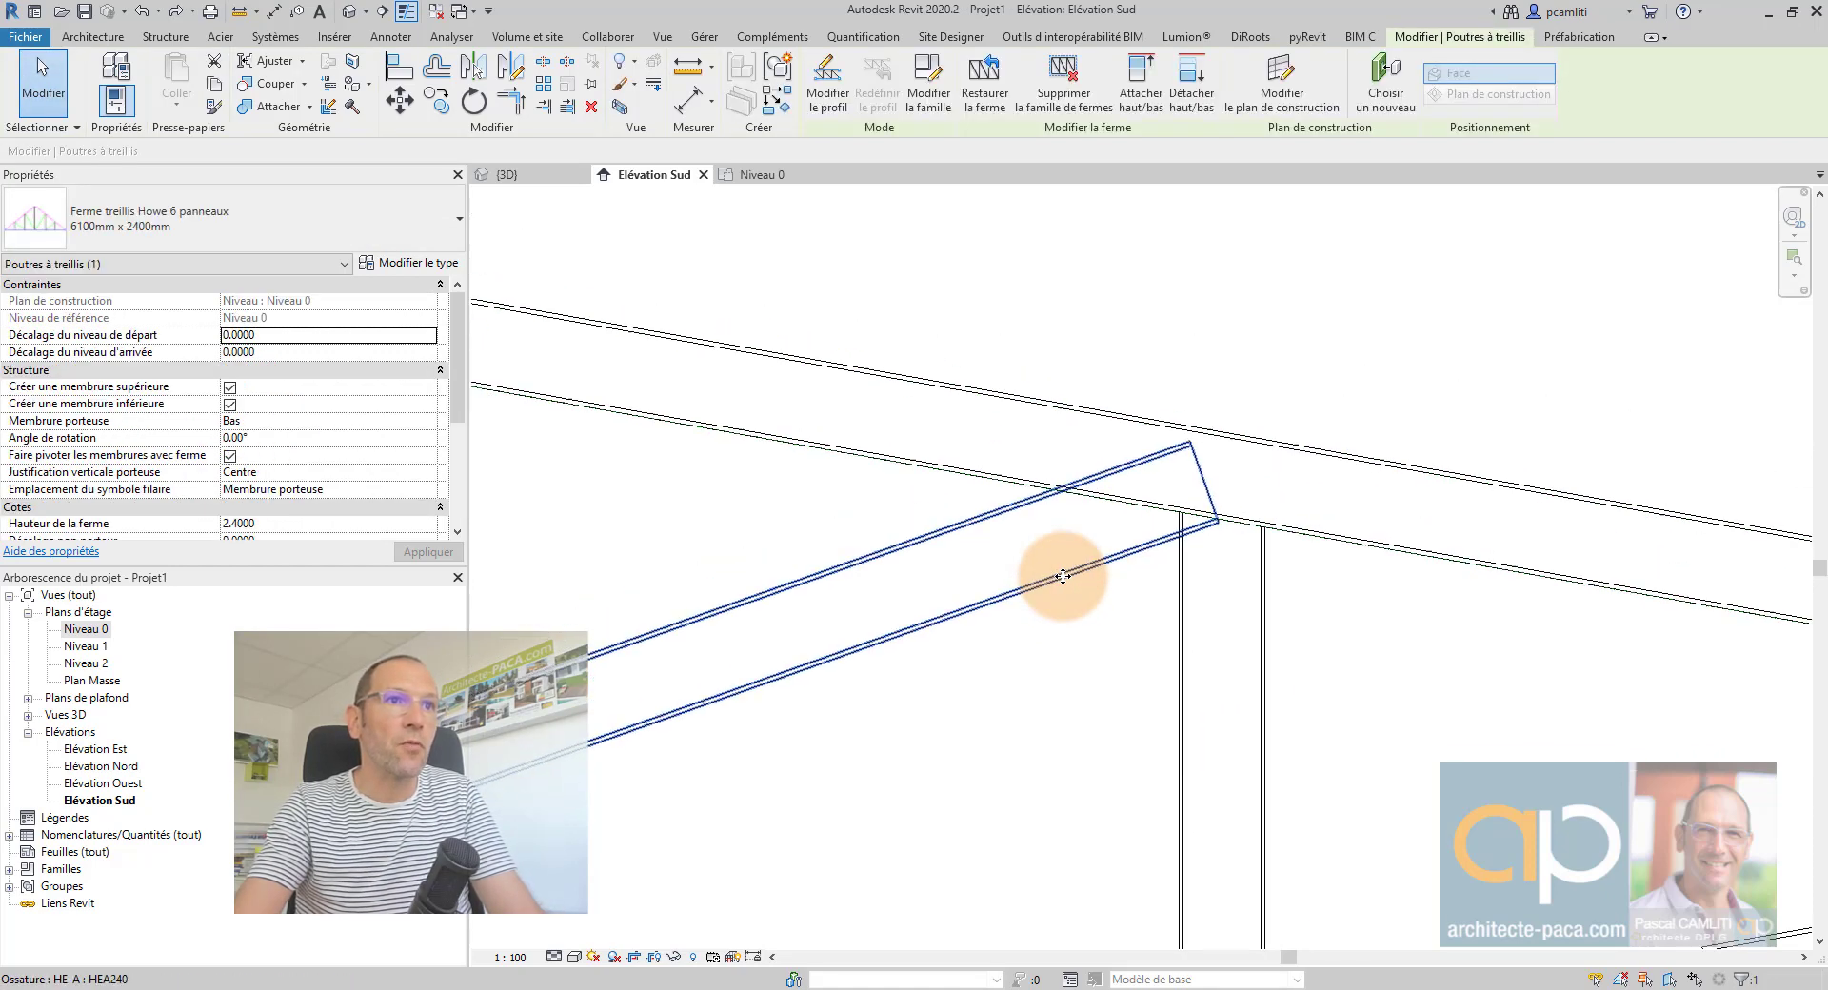
pyautogui.moveTo(1217, 582); pyautogui.dragTo(1494, 490, button='middle')
pyautogui.scroll(-2, 1327, 595)
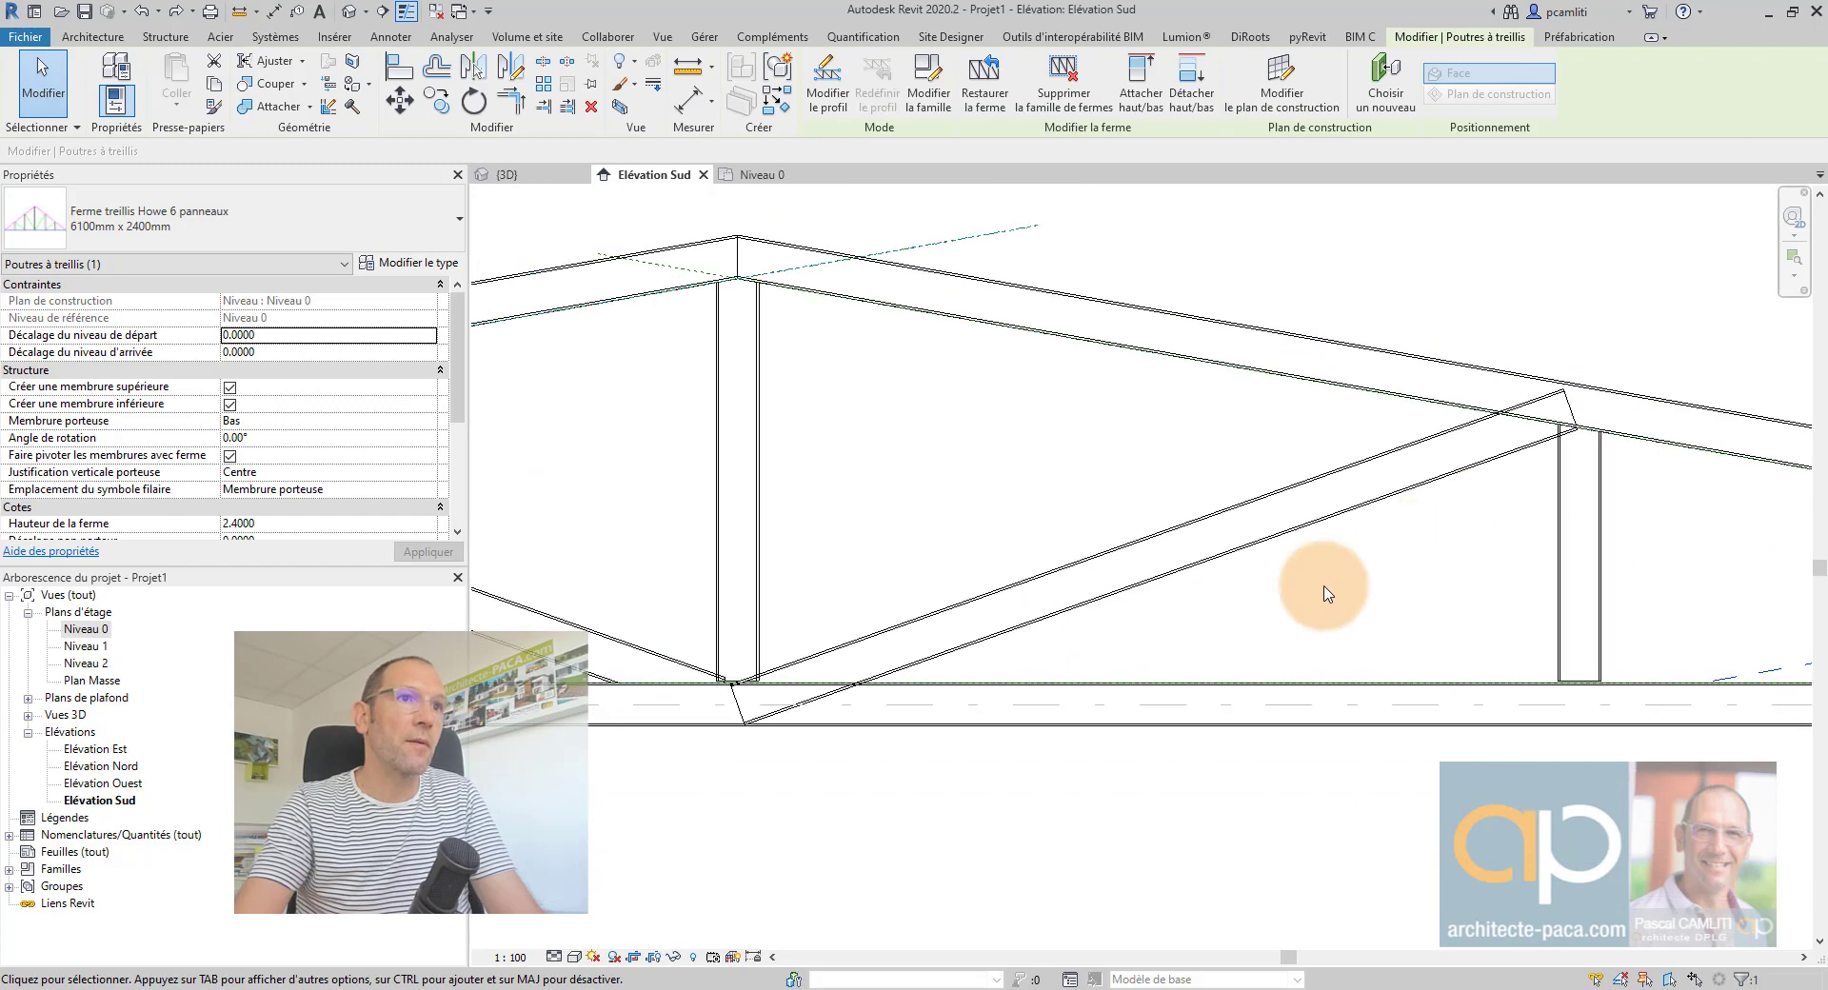
pyautogui.click(1066, 608)
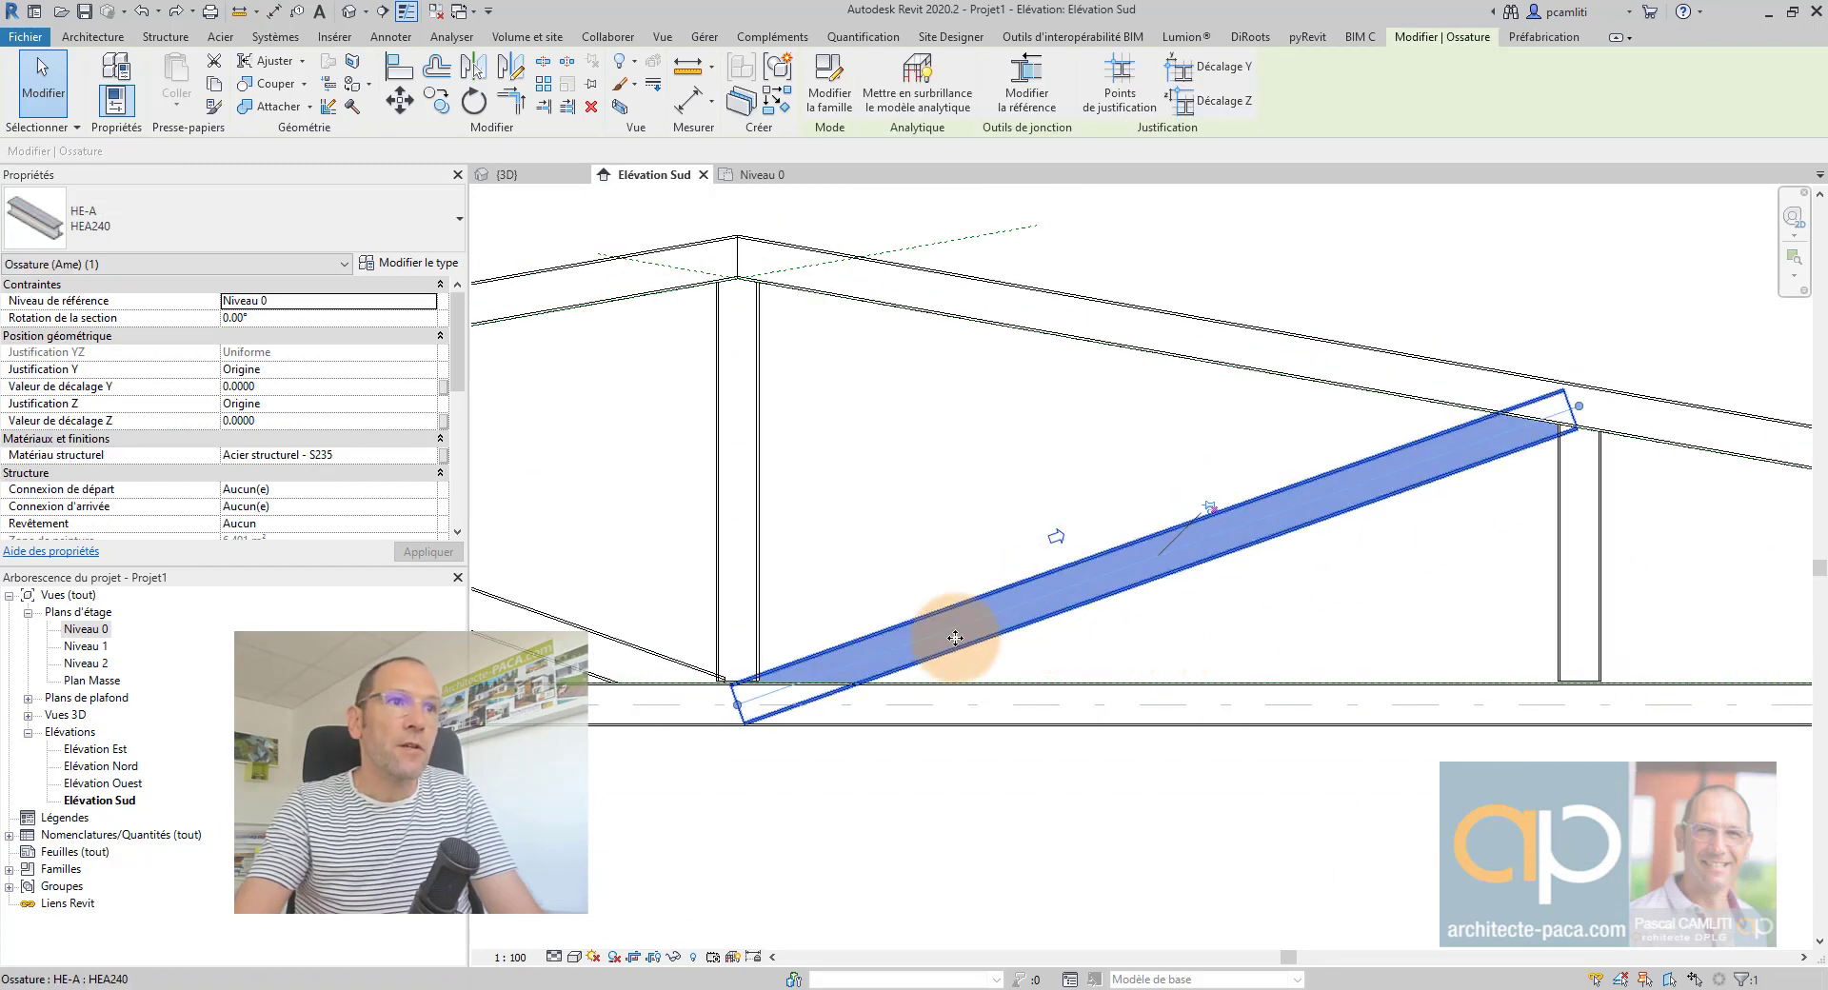
pyautogui.click(1064, 533)
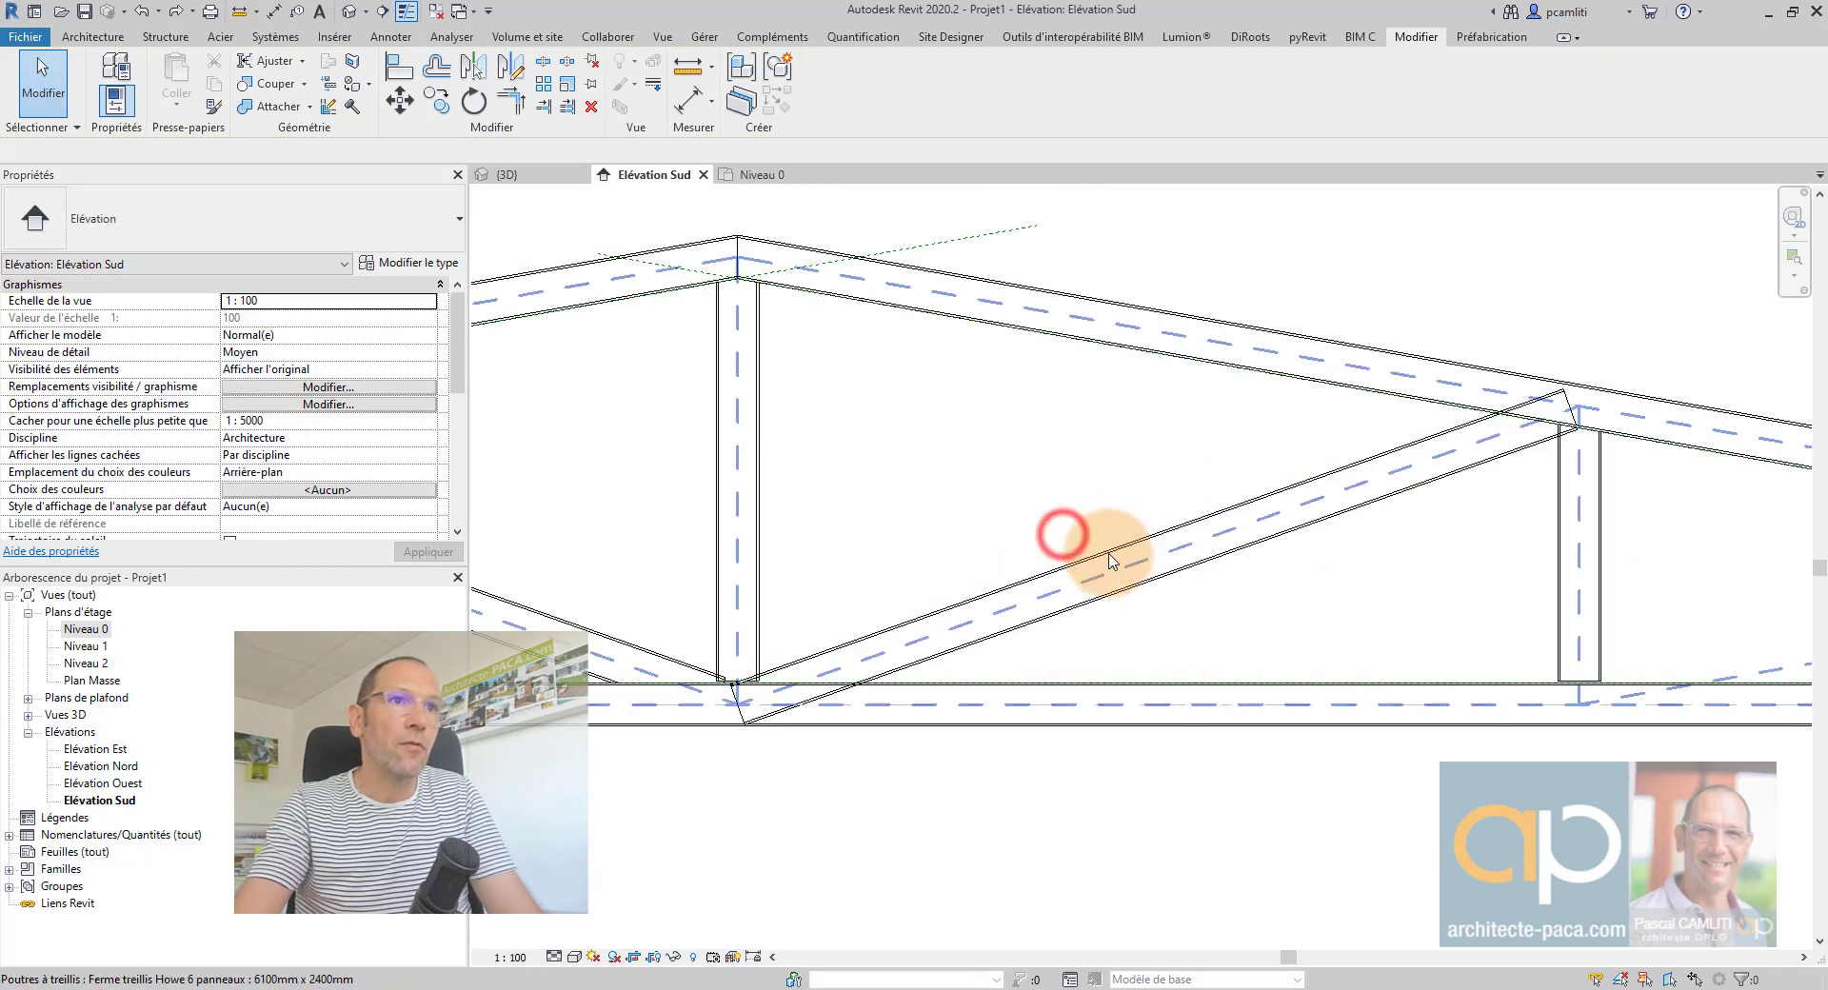
# - Try to reposition the same diagonal's upper end along its axis above the right intermediate post
pyautogui.click(1110, 557)
pyautogui.scroll(5, 1563, 462)
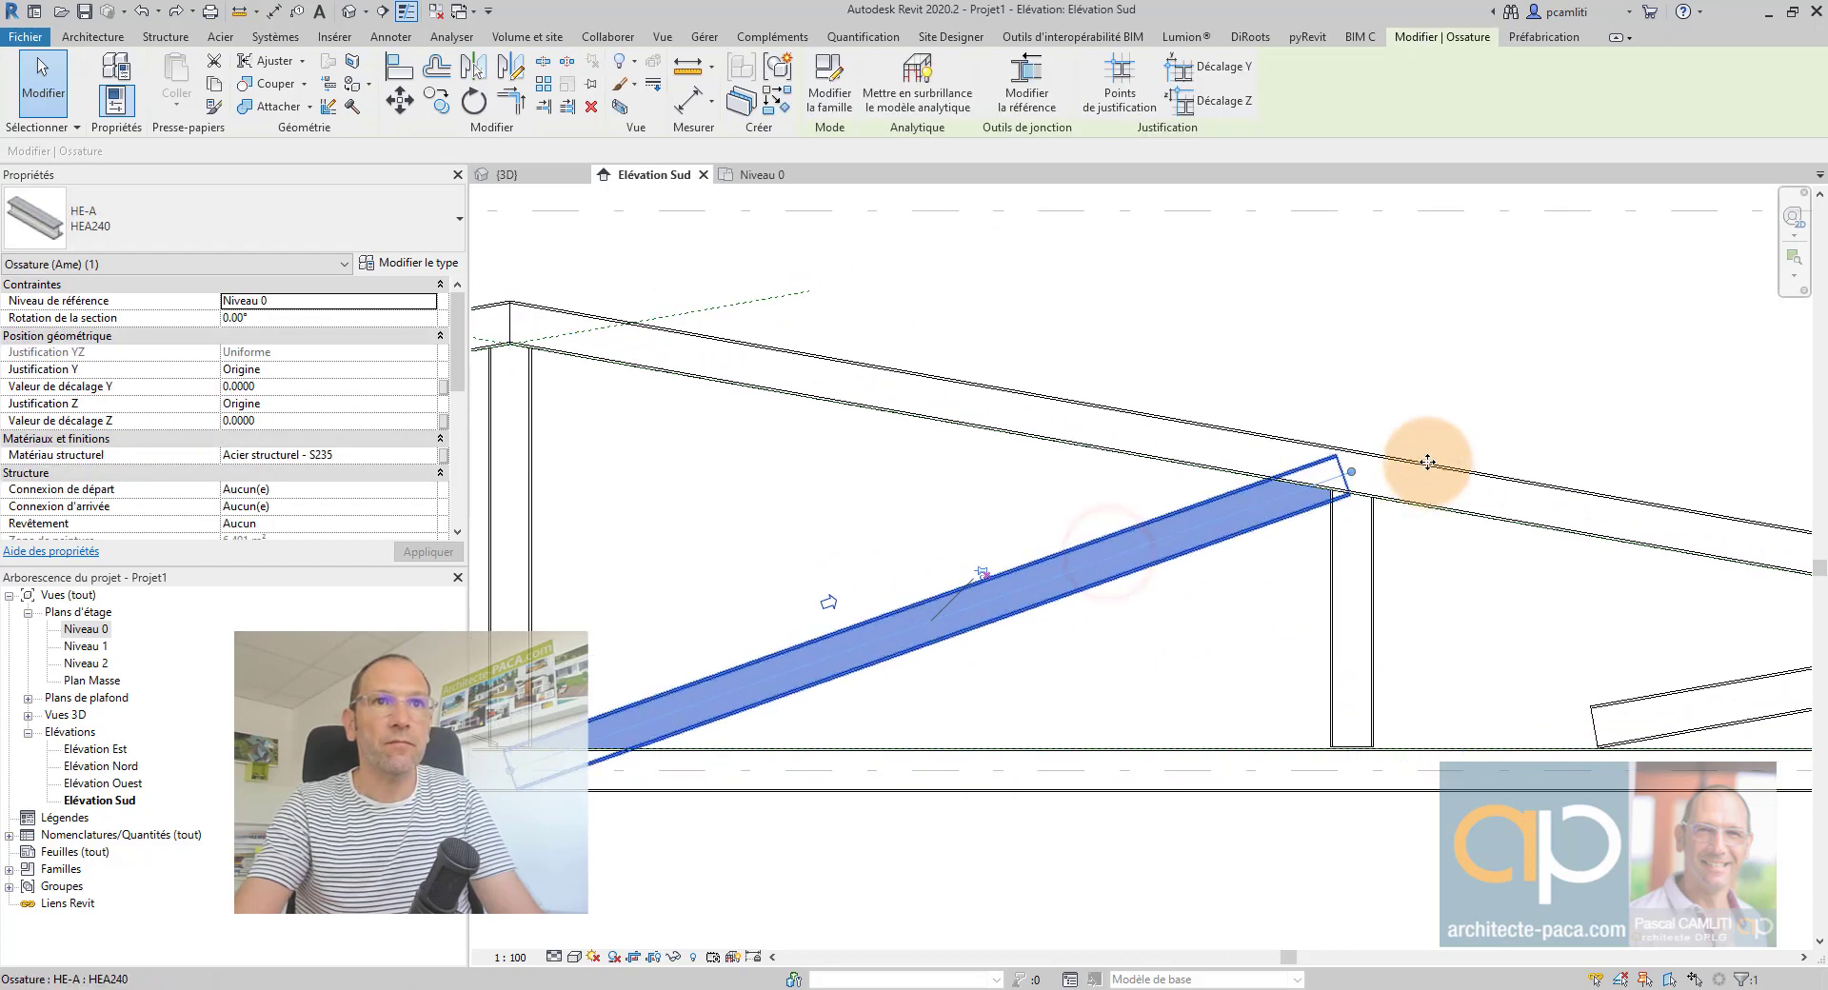
pyautogui.moveTo(1237, 494); pyautogui.dragTo(1289, 482)
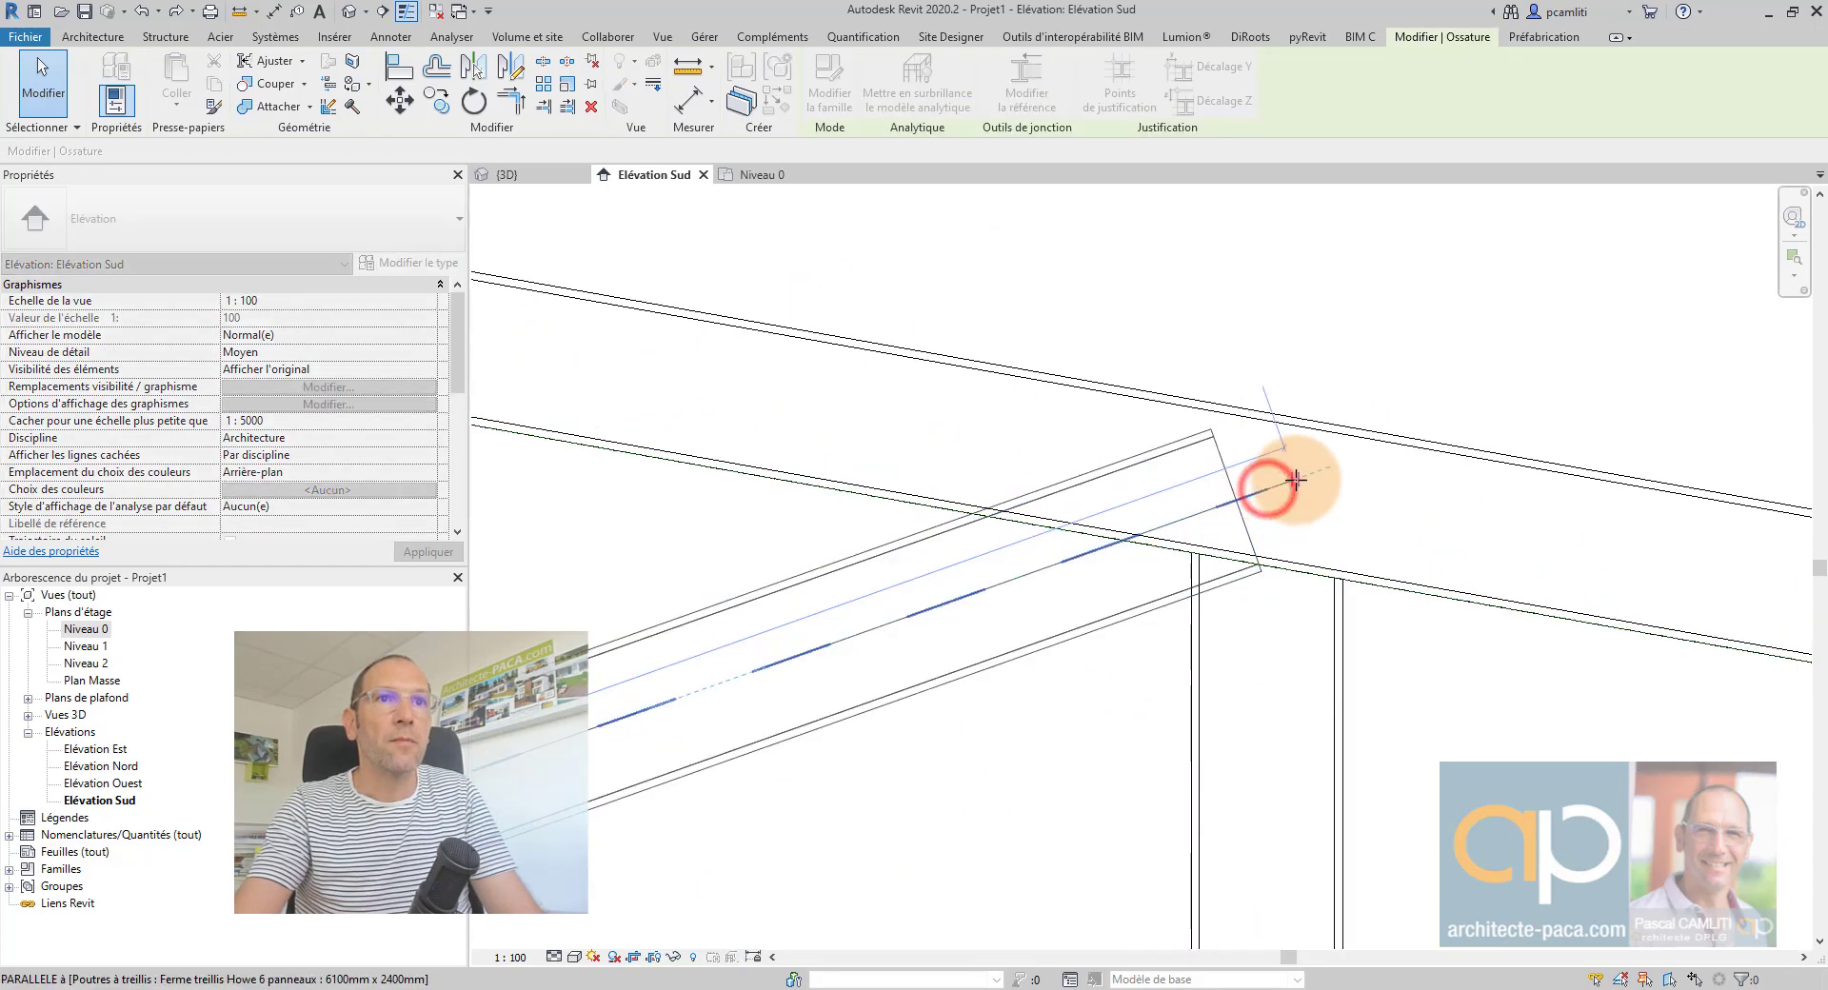
pyautogui.moveTo(1302, 549); pyautogui.dragTo(1221, 481)
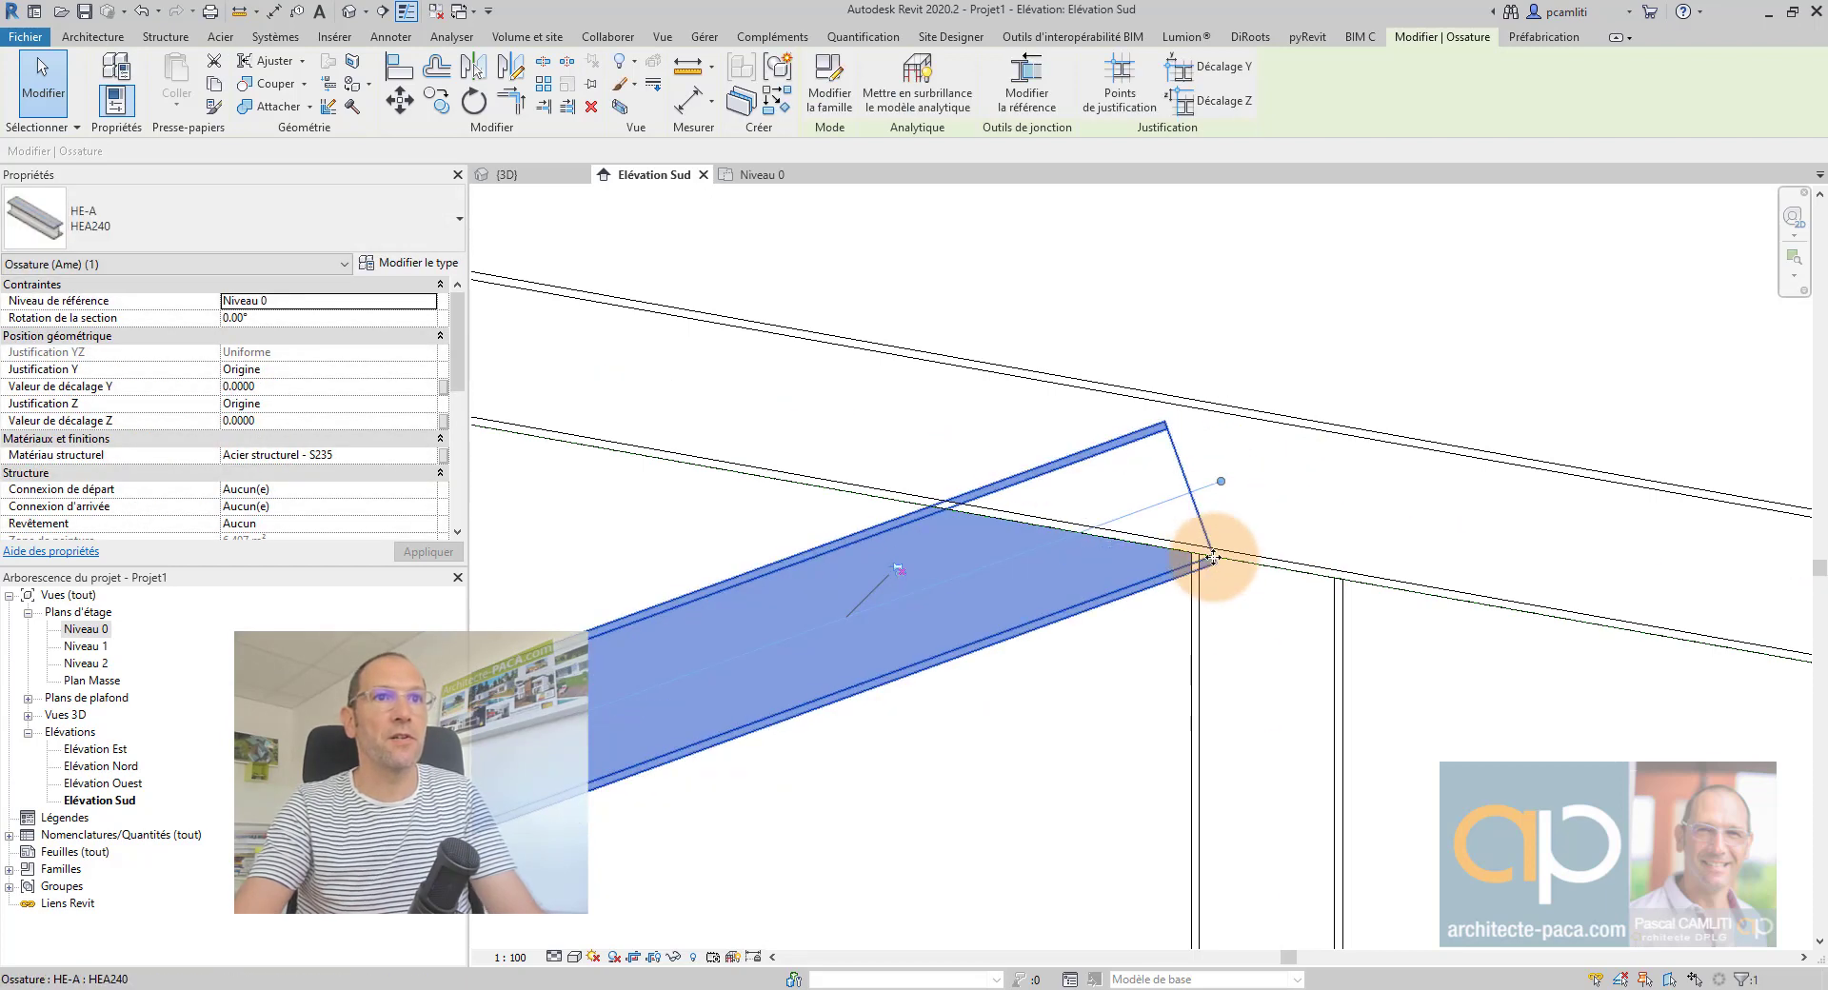
pyautogui.moveTo(1227, 486); pyautogui.dragTo(1258, 488)
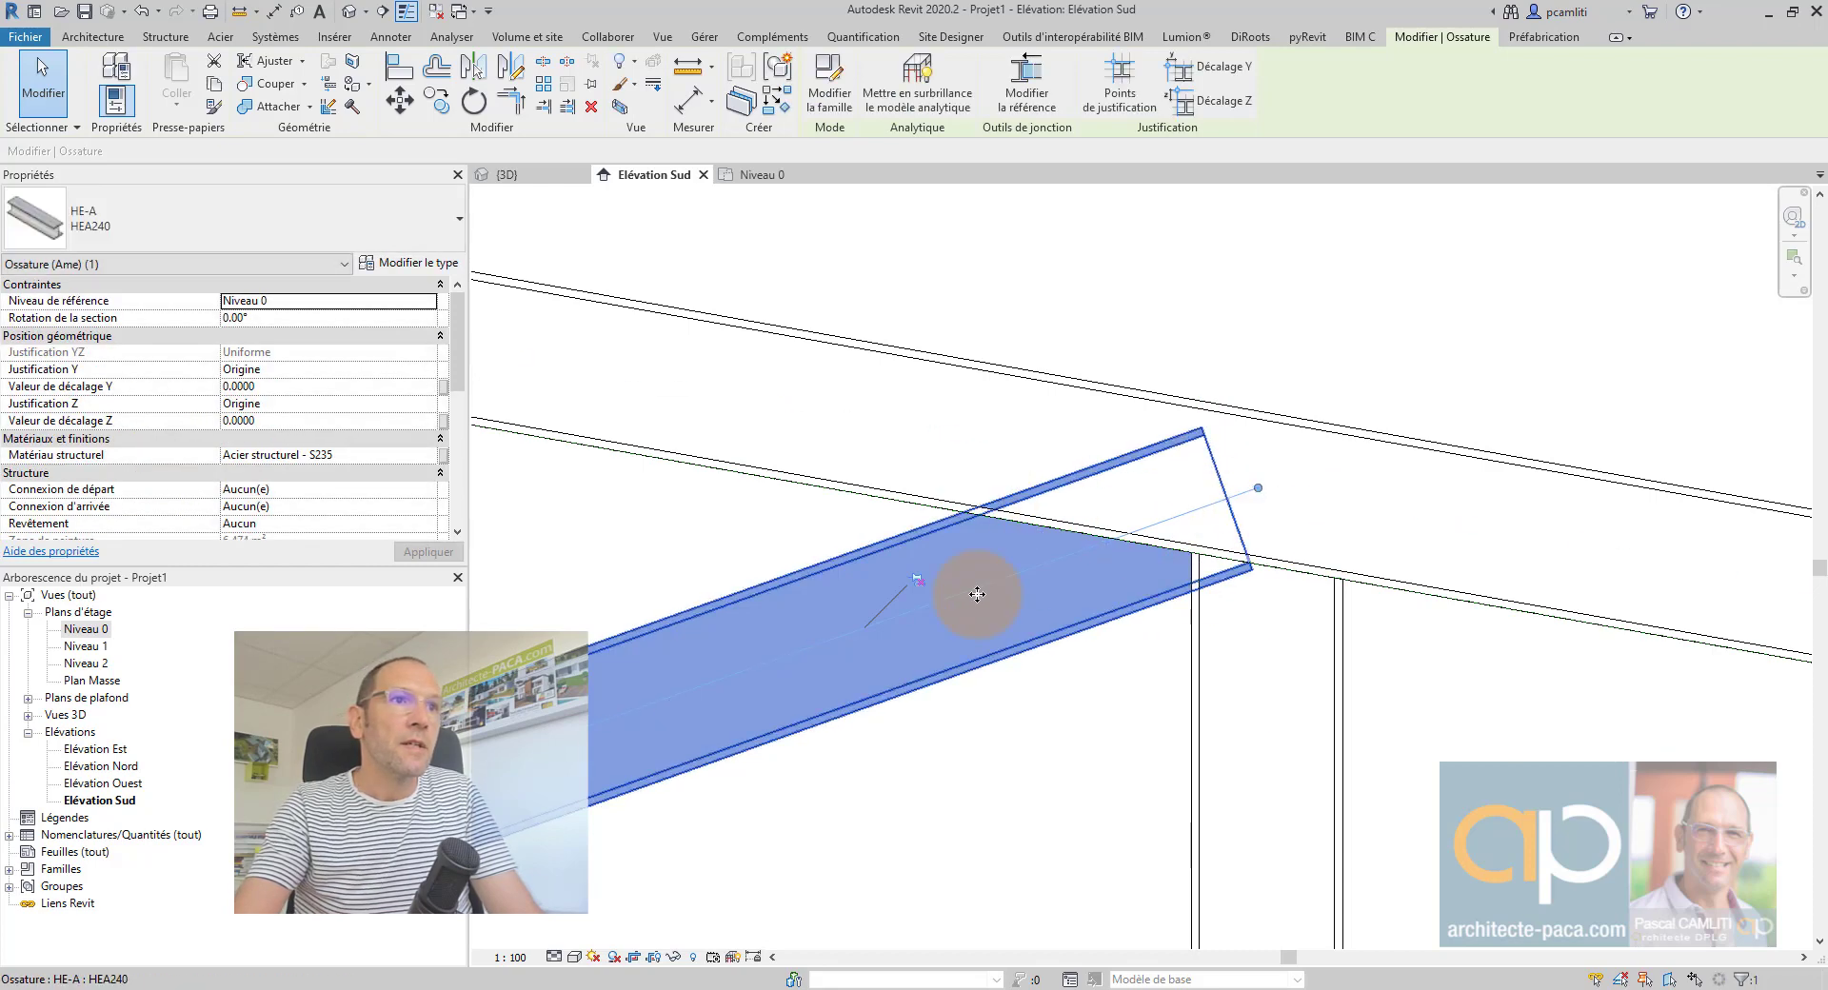
pyautogui.moveTo(918, 579); pyautogui.dragTo(926, 576)
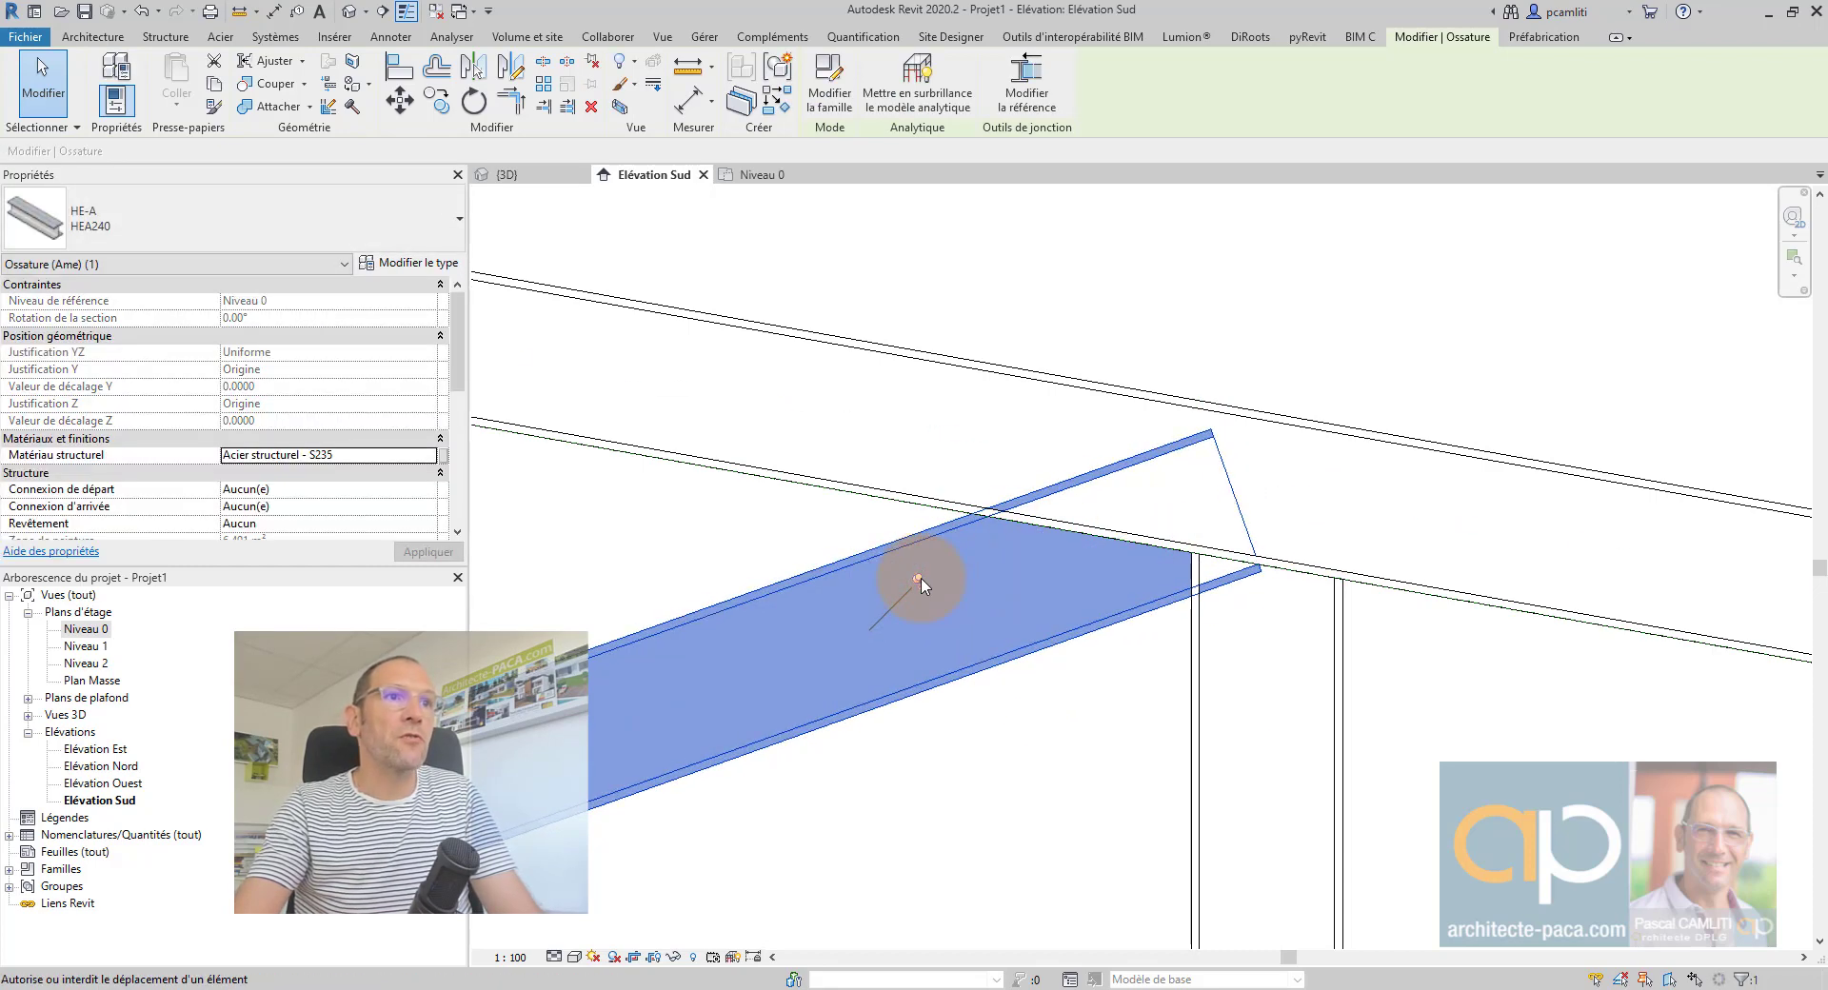
pyautogui.scroll(-5, 1069, 669)
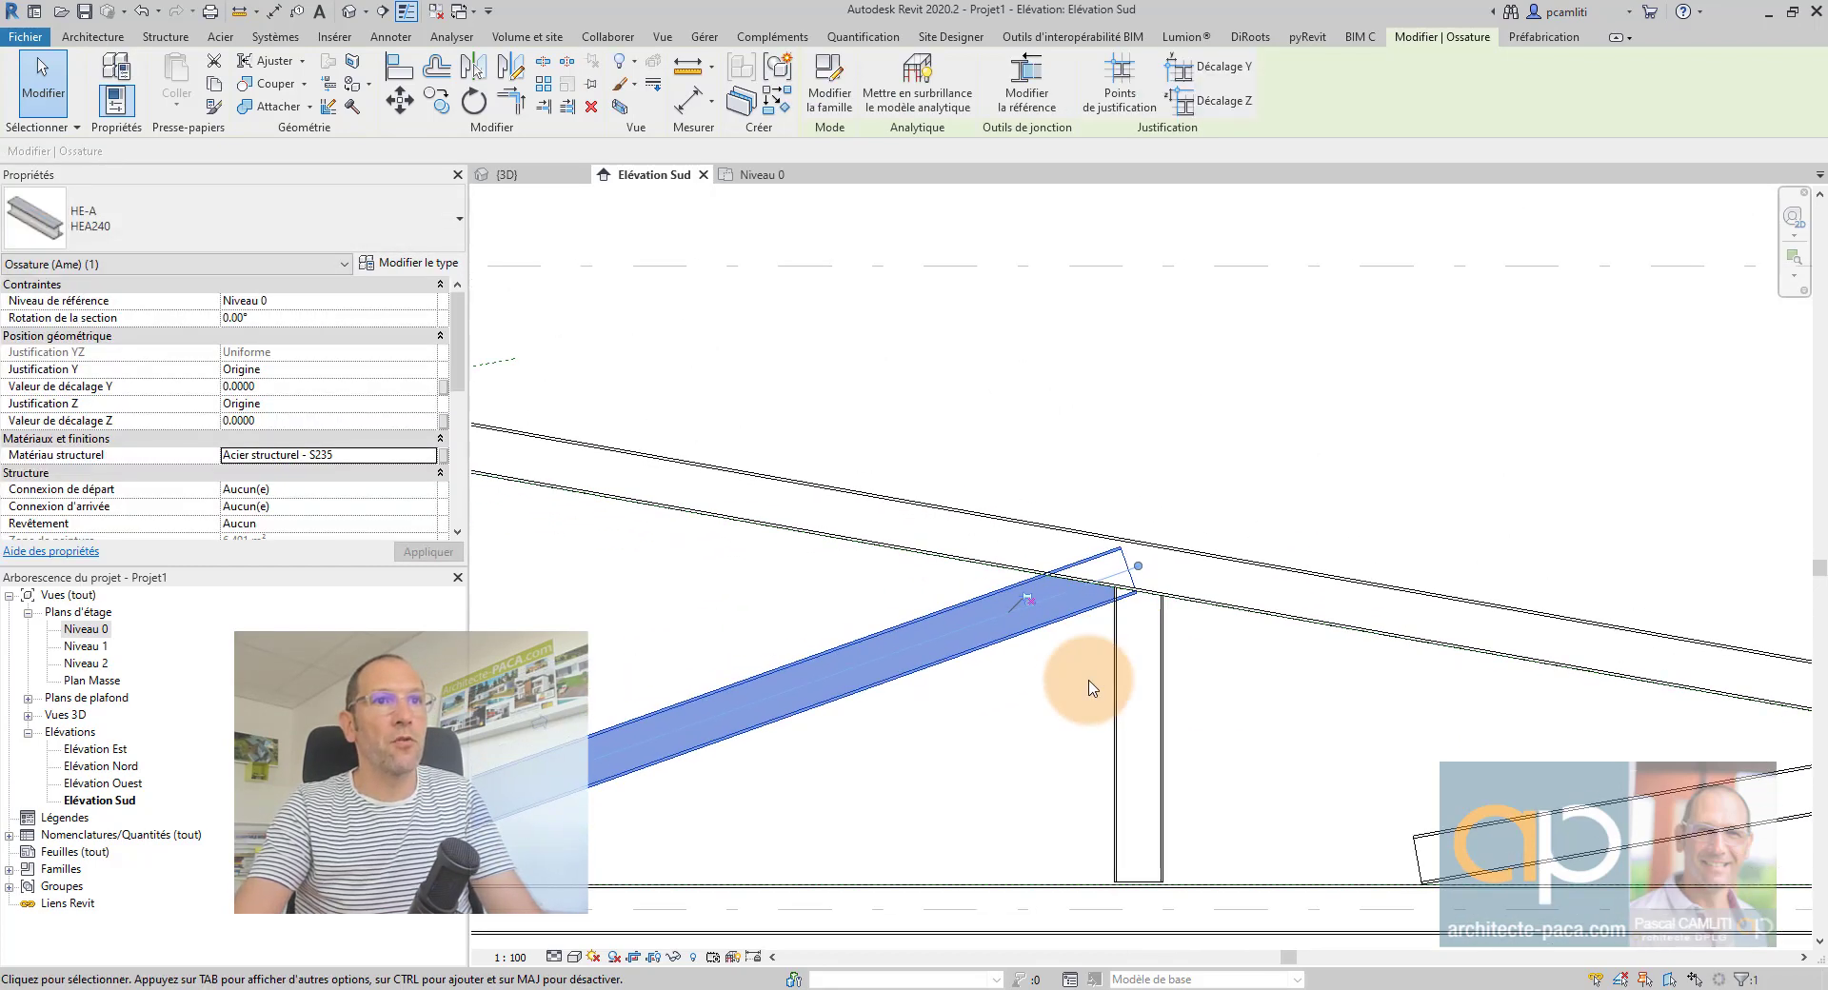
pyautogui.click(1089, 680)
# - Unpin the outer diagonal on the right side and extend its upper end into the upper chord above the short outer post
pyautogui.scroll(3, 1371, 738)
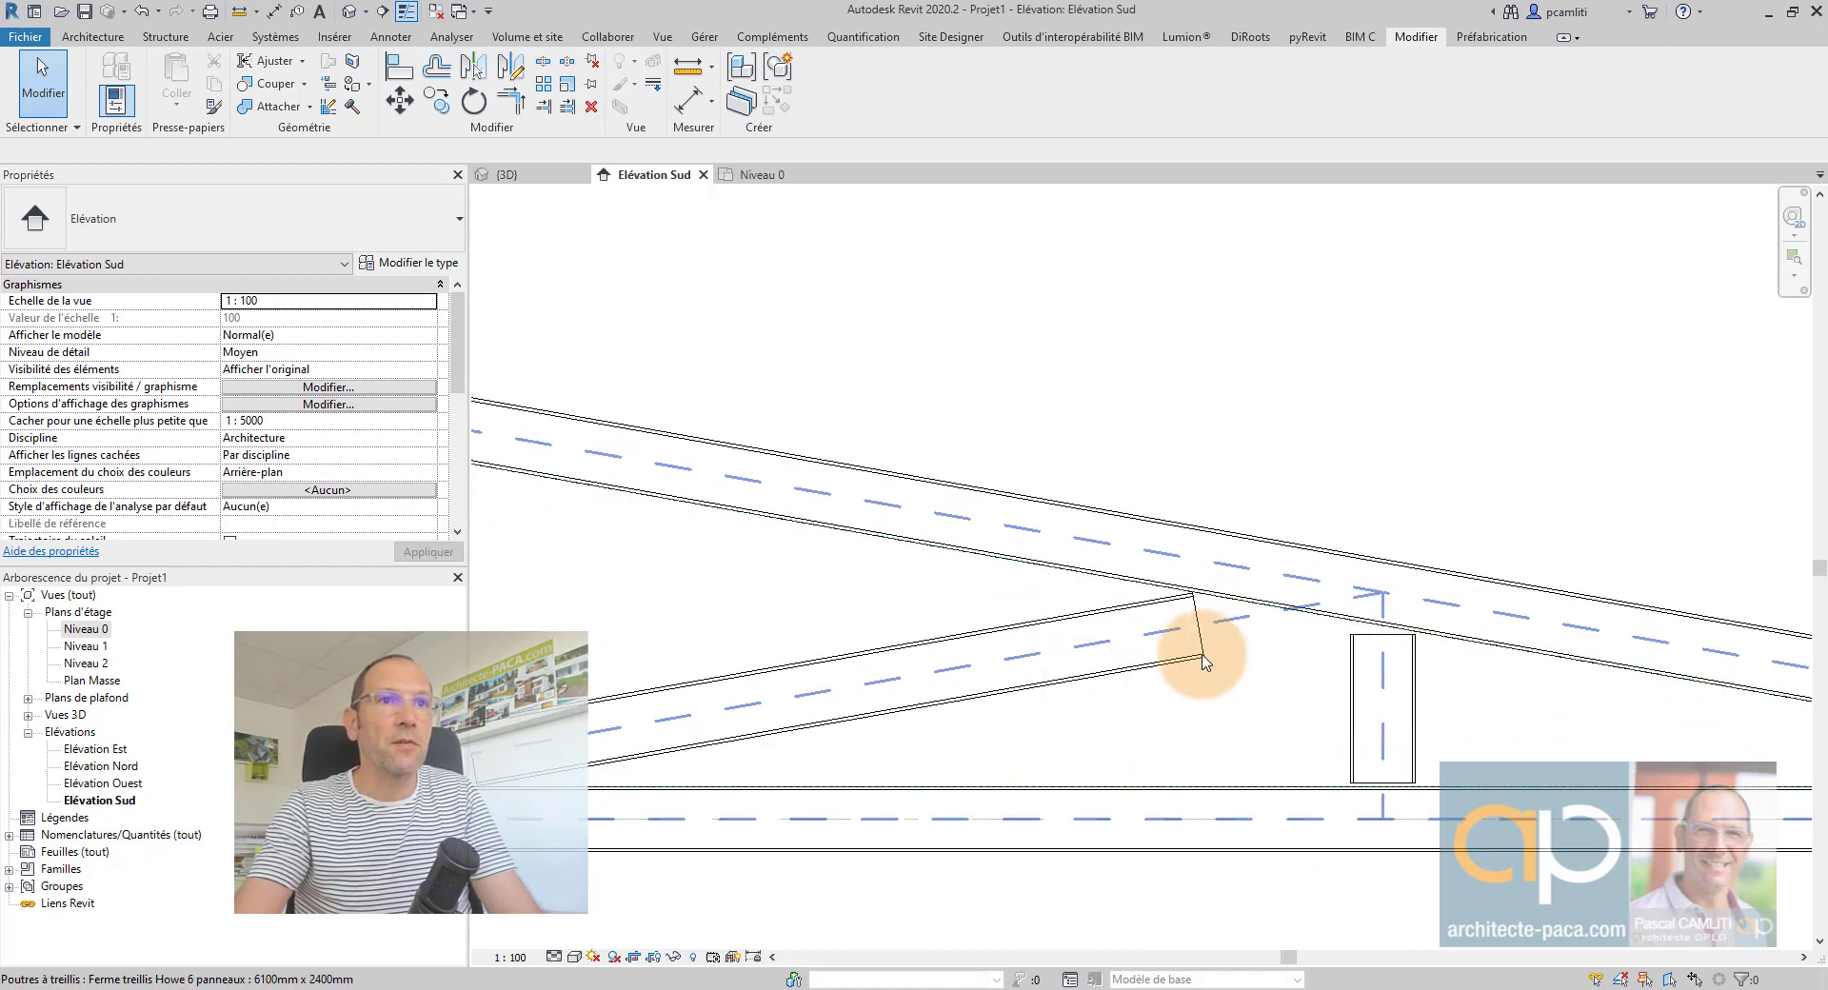
pyautogui.click(1202, 659)
pyautogui.click(975, 625)
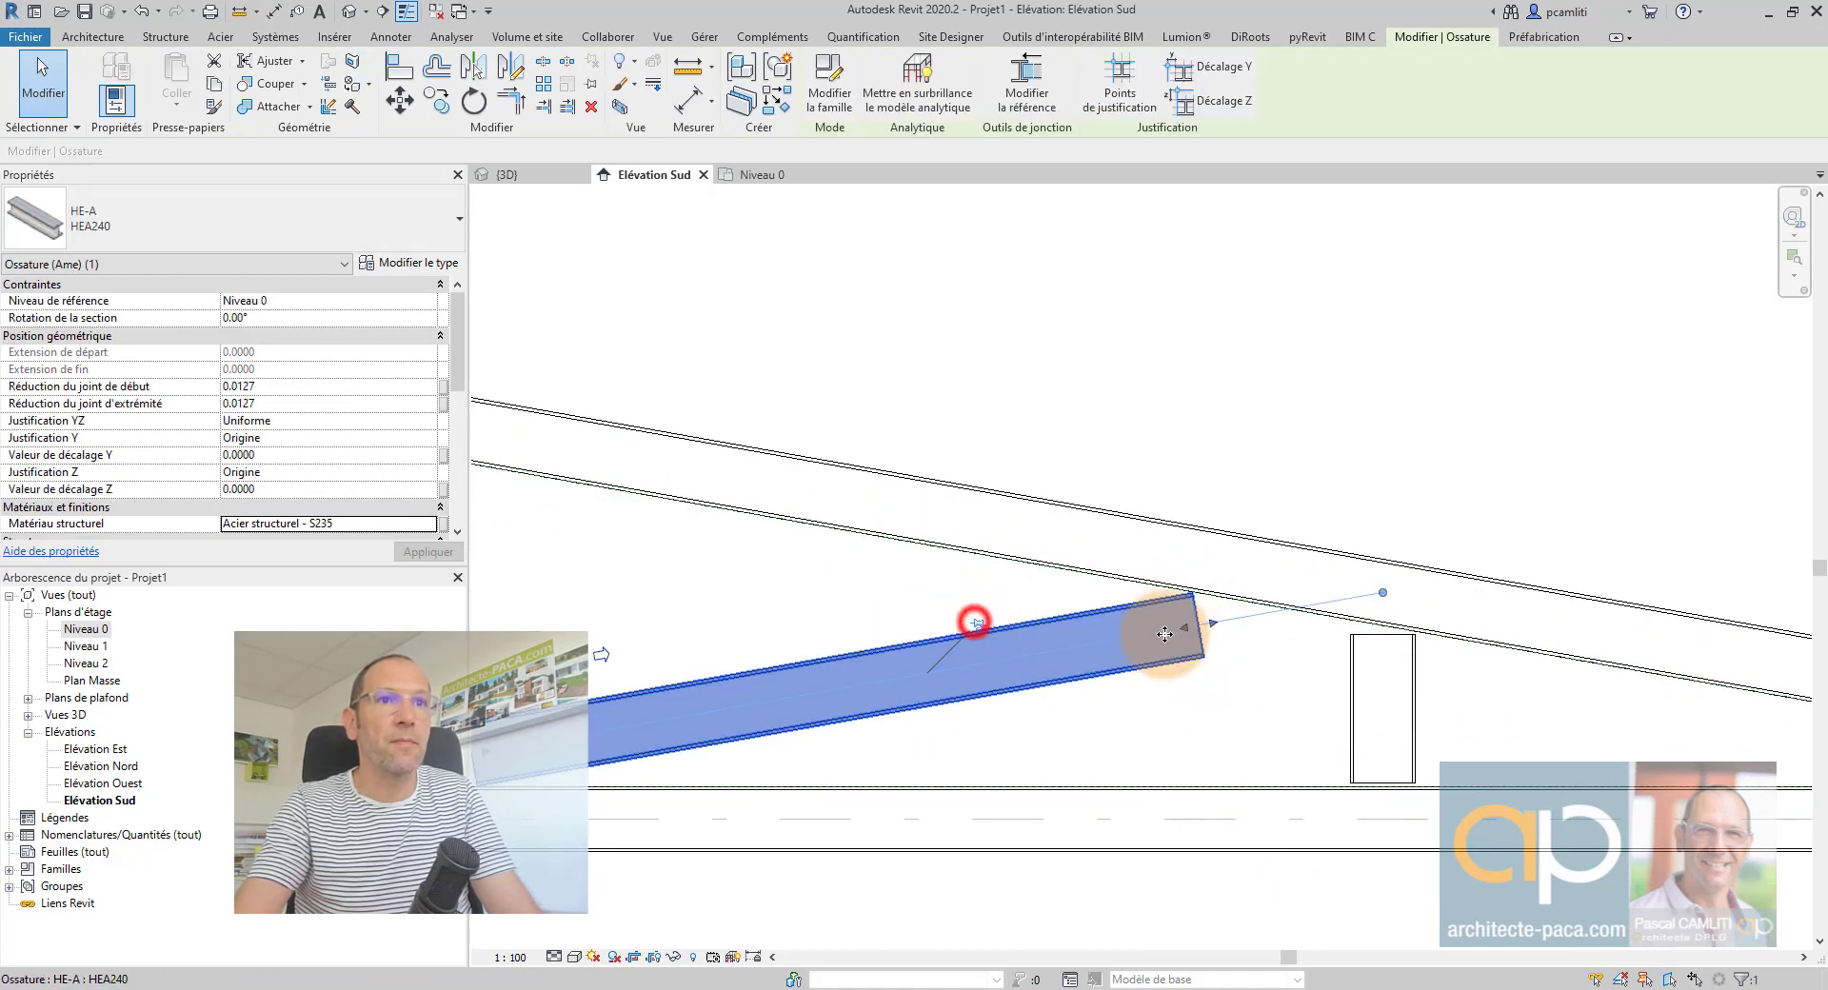
pyautogui.moveTo(1217, 628); pyautogui.dragTo(1386, 595)
pyautogui.click(1494, 518)
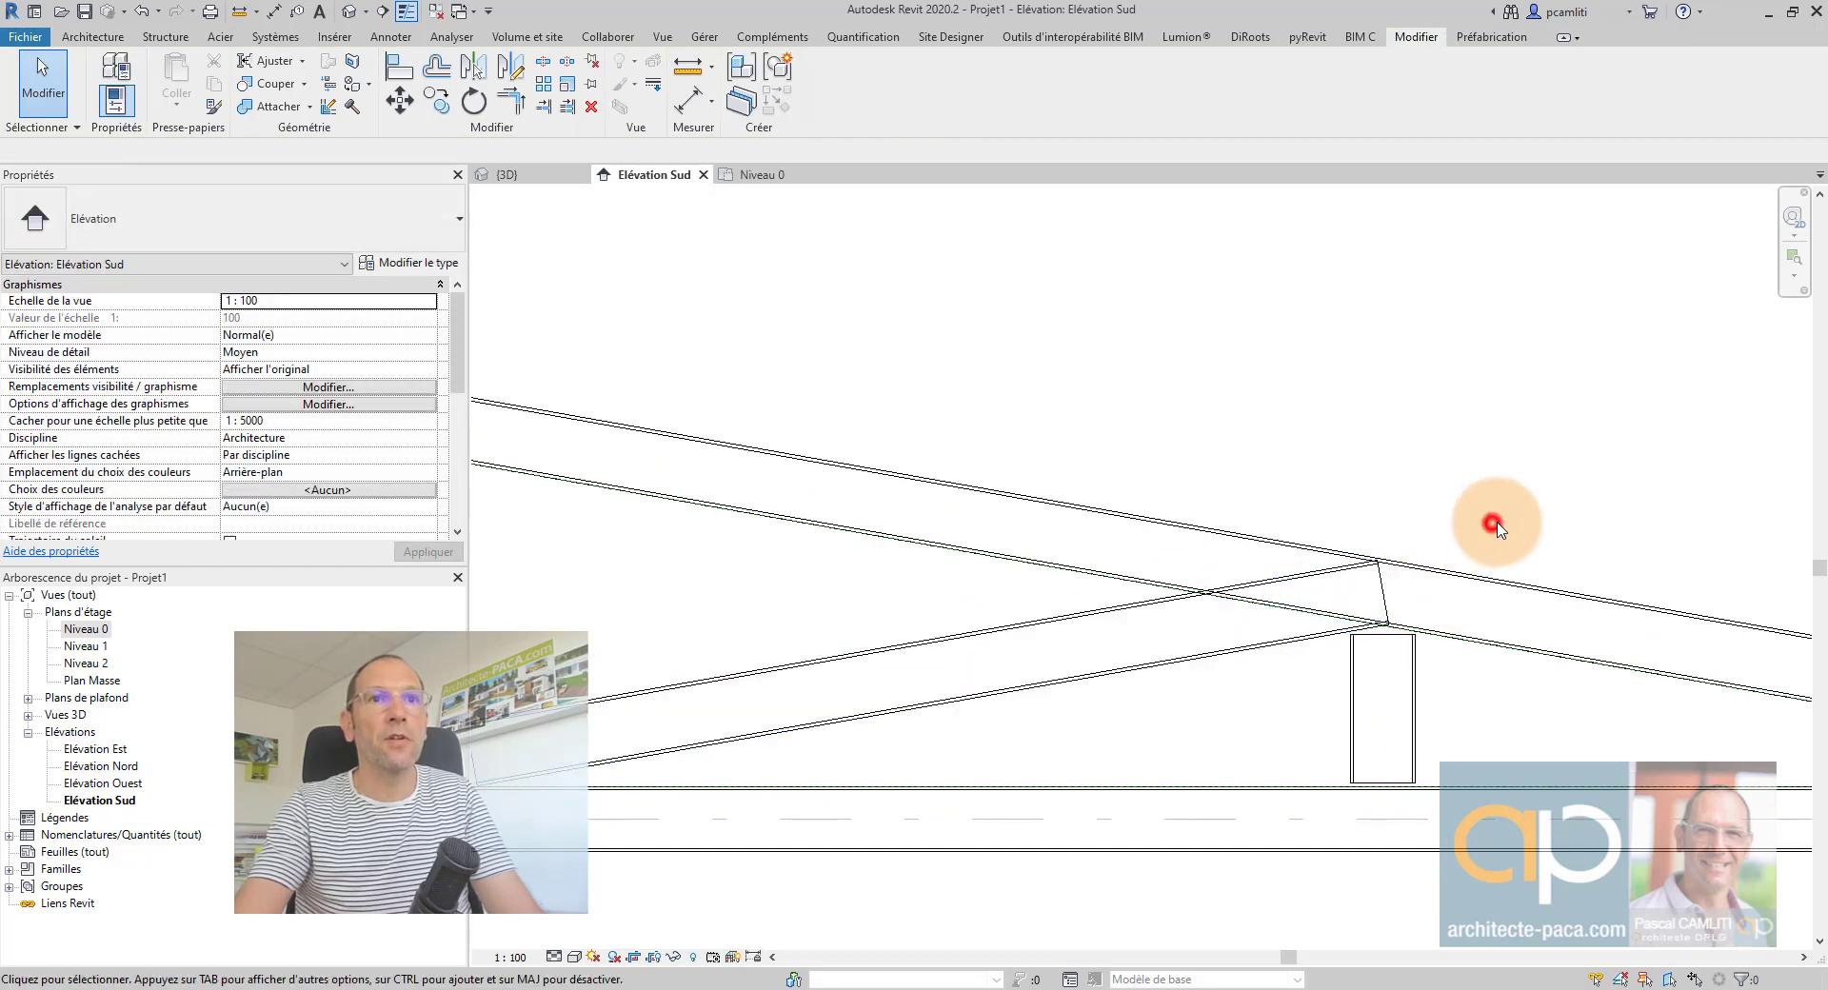
# - Cut the upper end of the outer diagonal with the reference plane along the underside of the upper chord
pyautogui.click(267, 83)
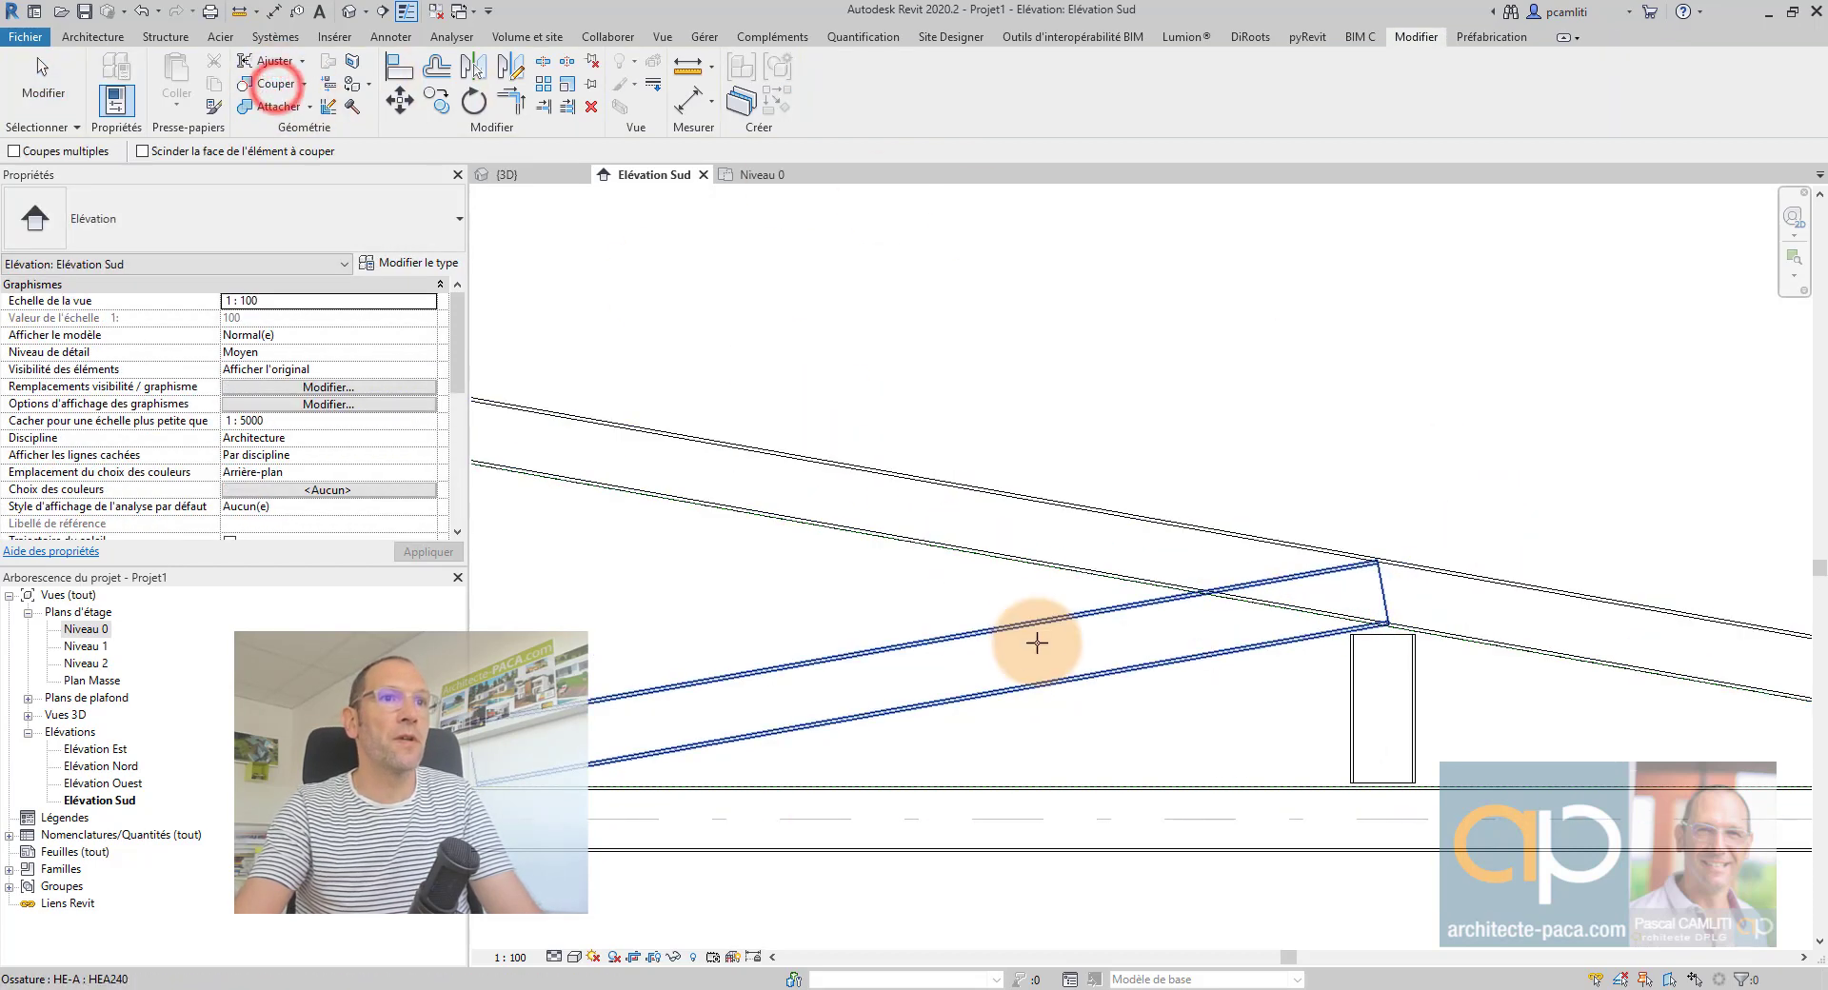
pyautogui.click(1033, 626)
pyautogui.click(1142, 579)
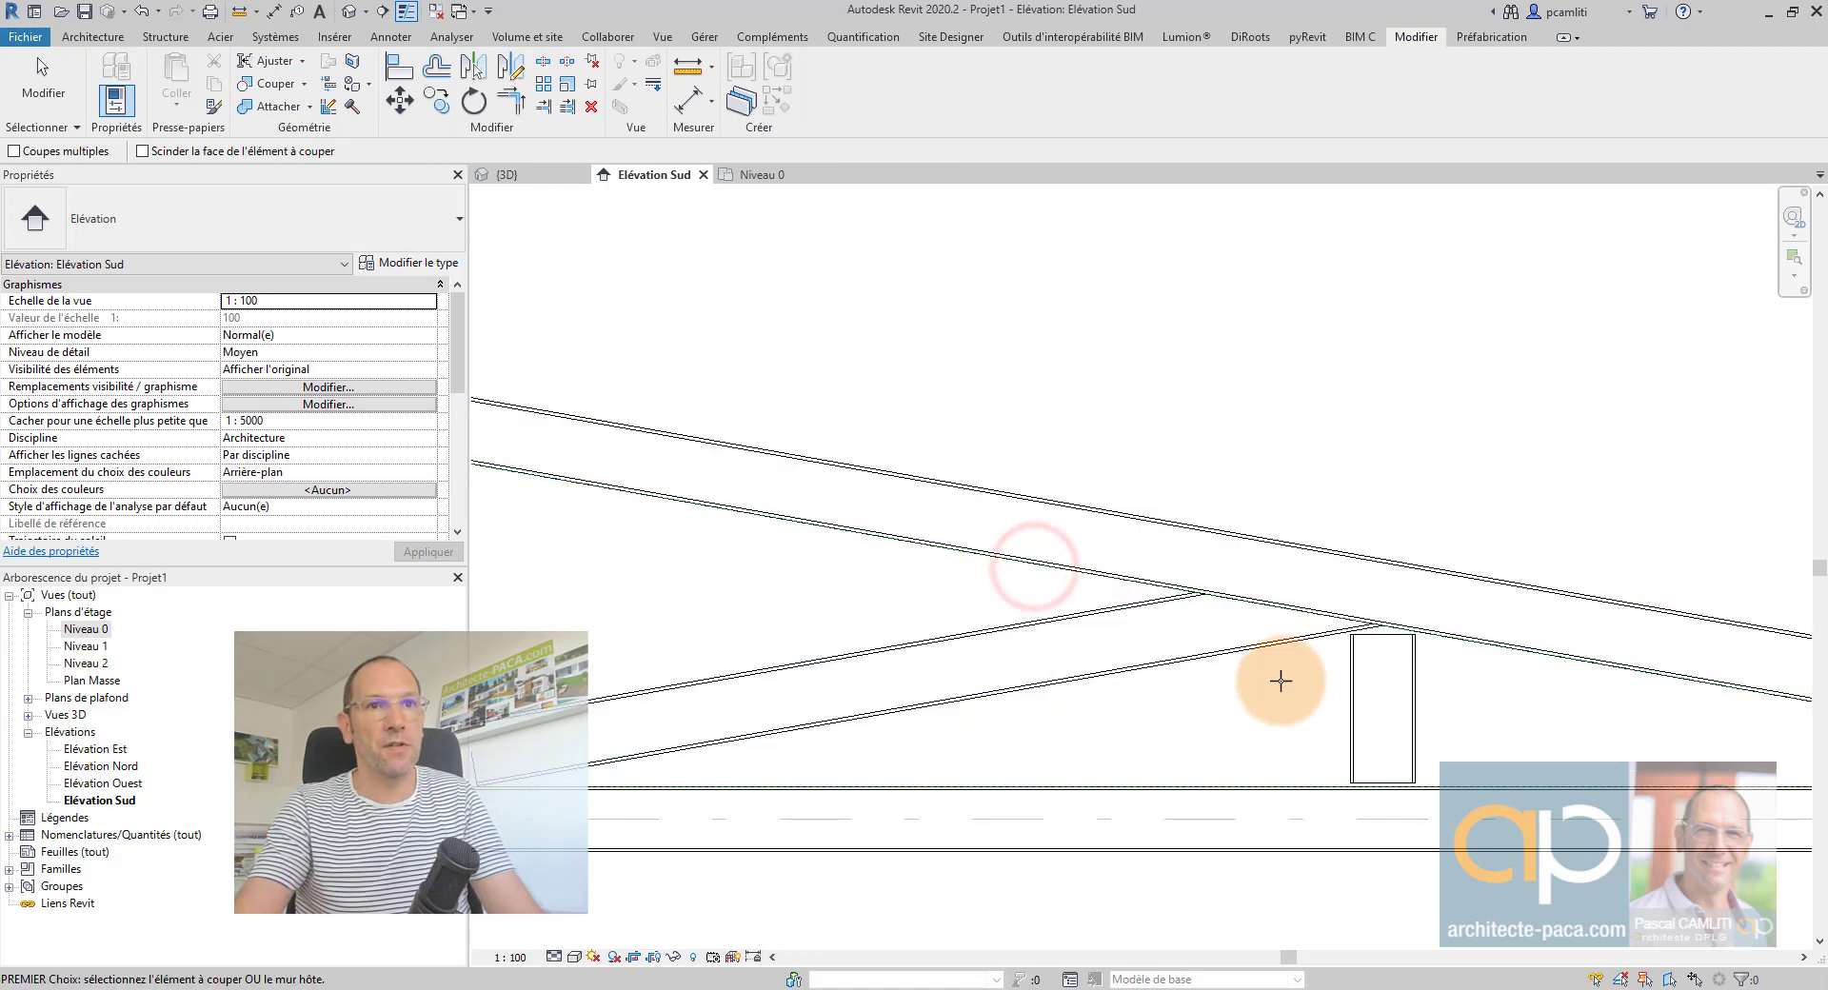
pyautogui.moveTo(1282, 677); pyautogui.dragTo(1406, 569, button='middle')
pyautogui.scroll(-3, 1263, 625)
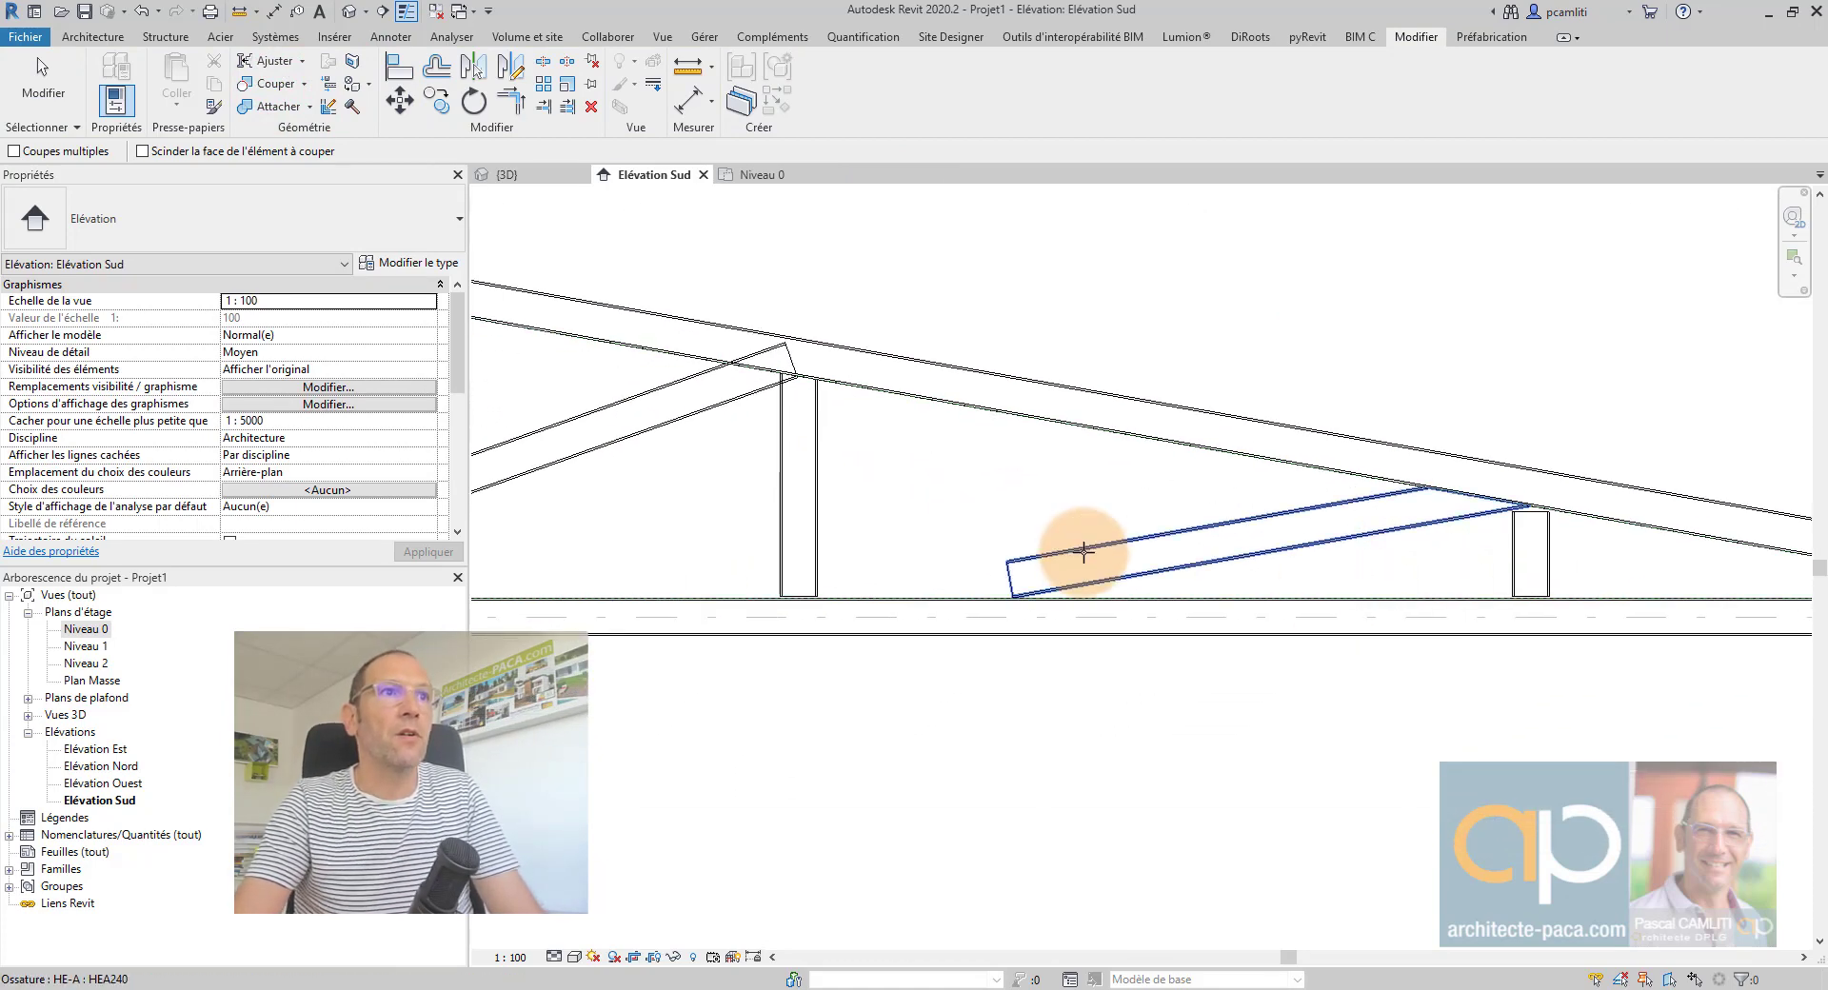
pyautogui.scroll(-3, 1191, 624)
pyautogui.scroll(-2, 999, 641)
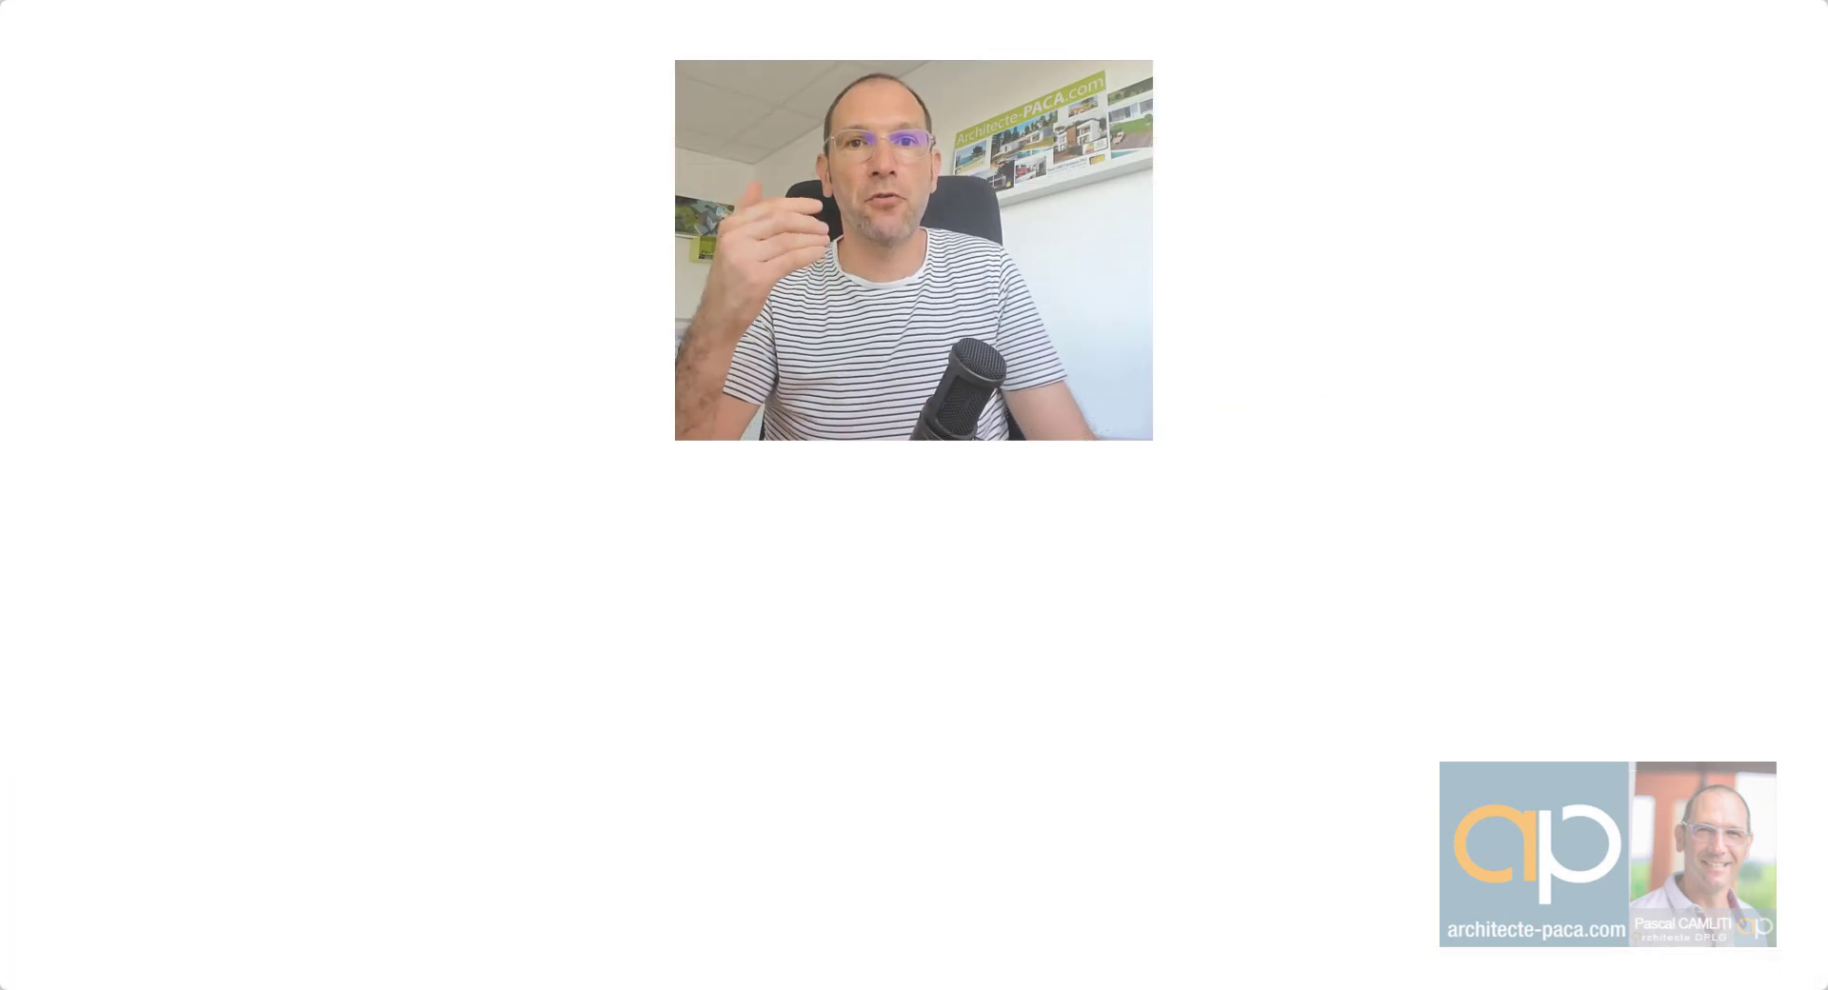